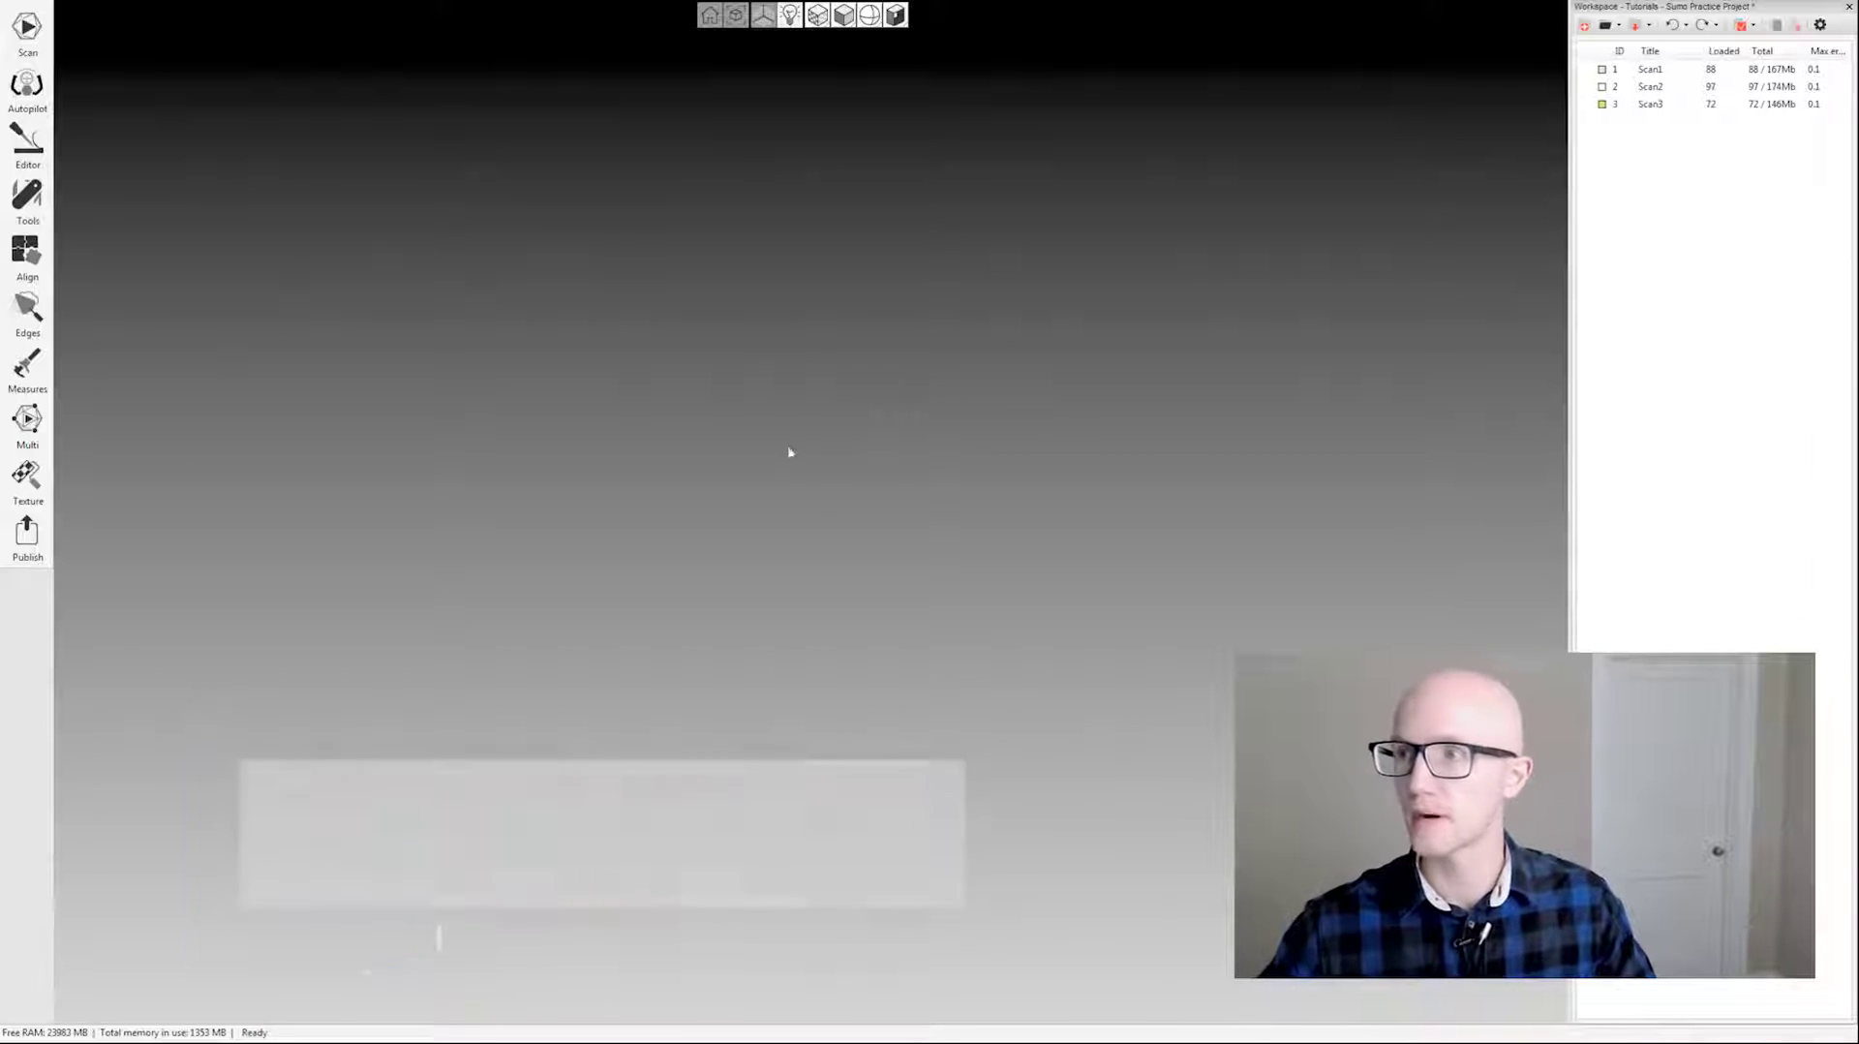
# Make Scan1, Scan2 and Scan3 visible and view how the three scans overlap.
pyautogui.click(1585, 72)
pyautogui.click(1585, 86)
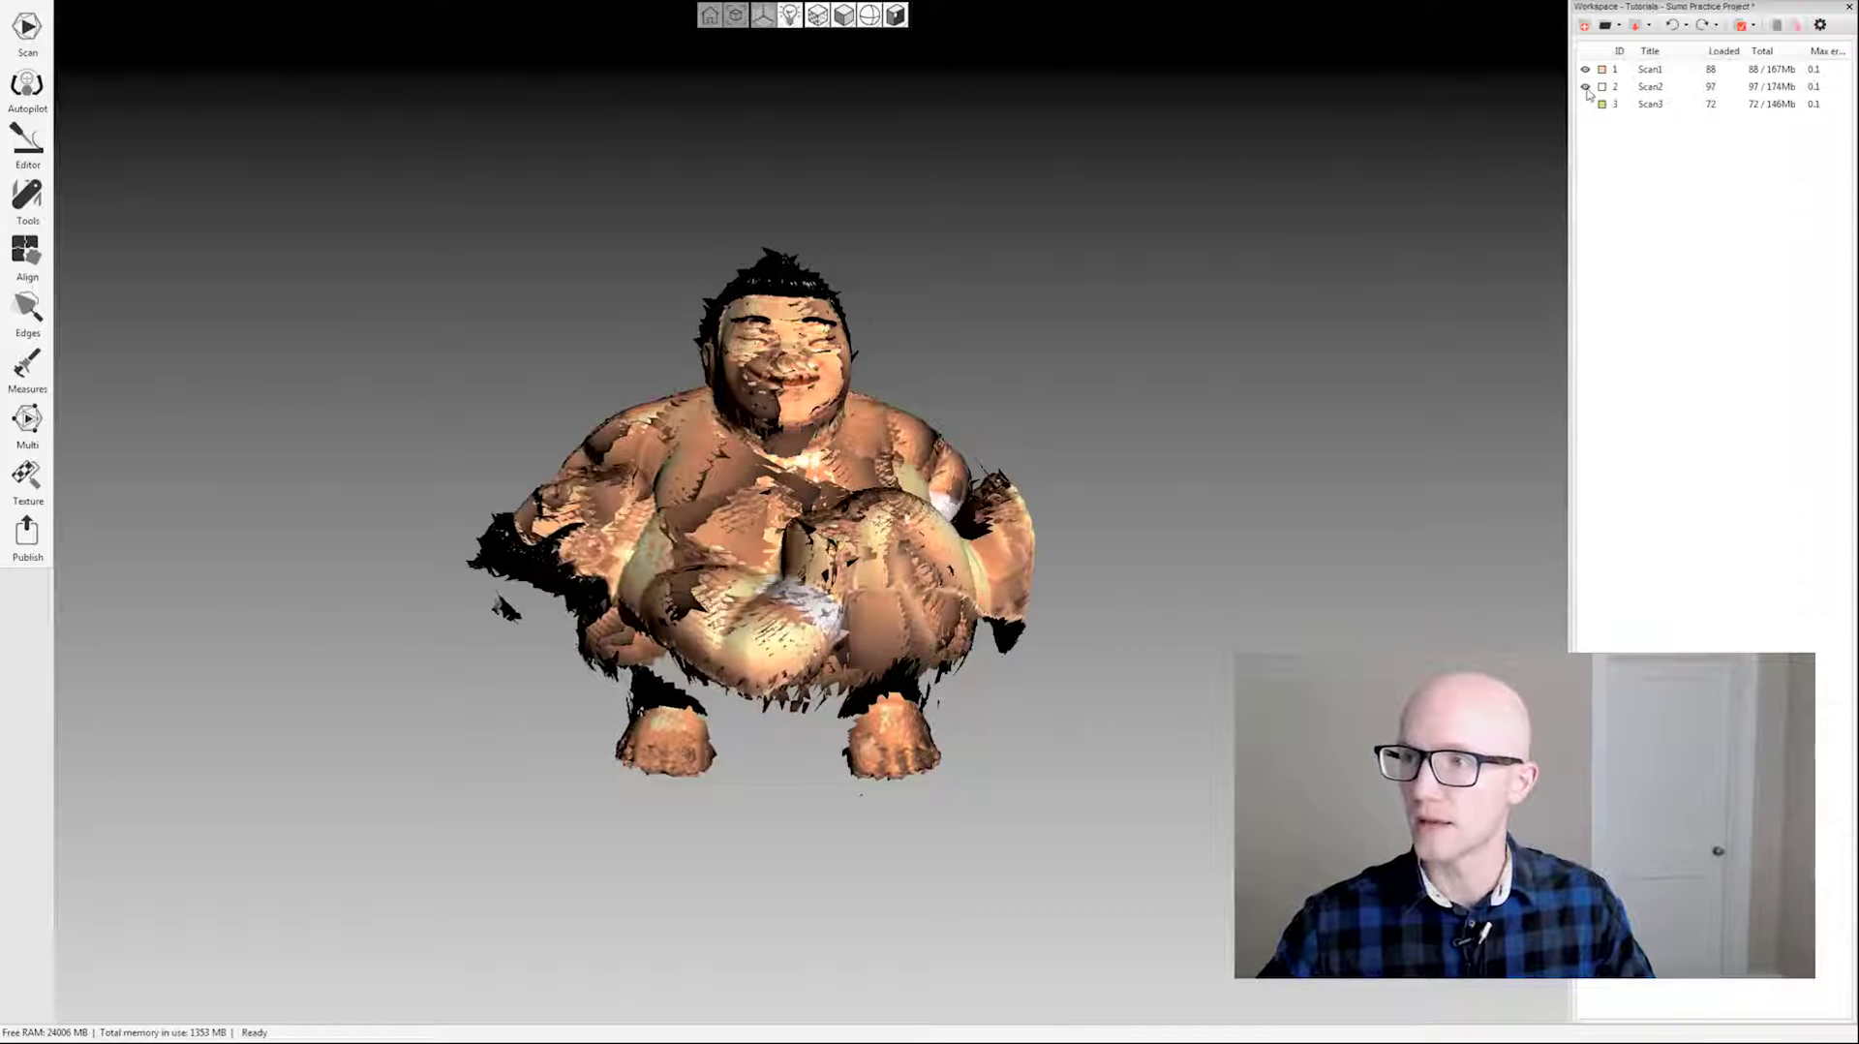
pyautogui.click(1586, 104)
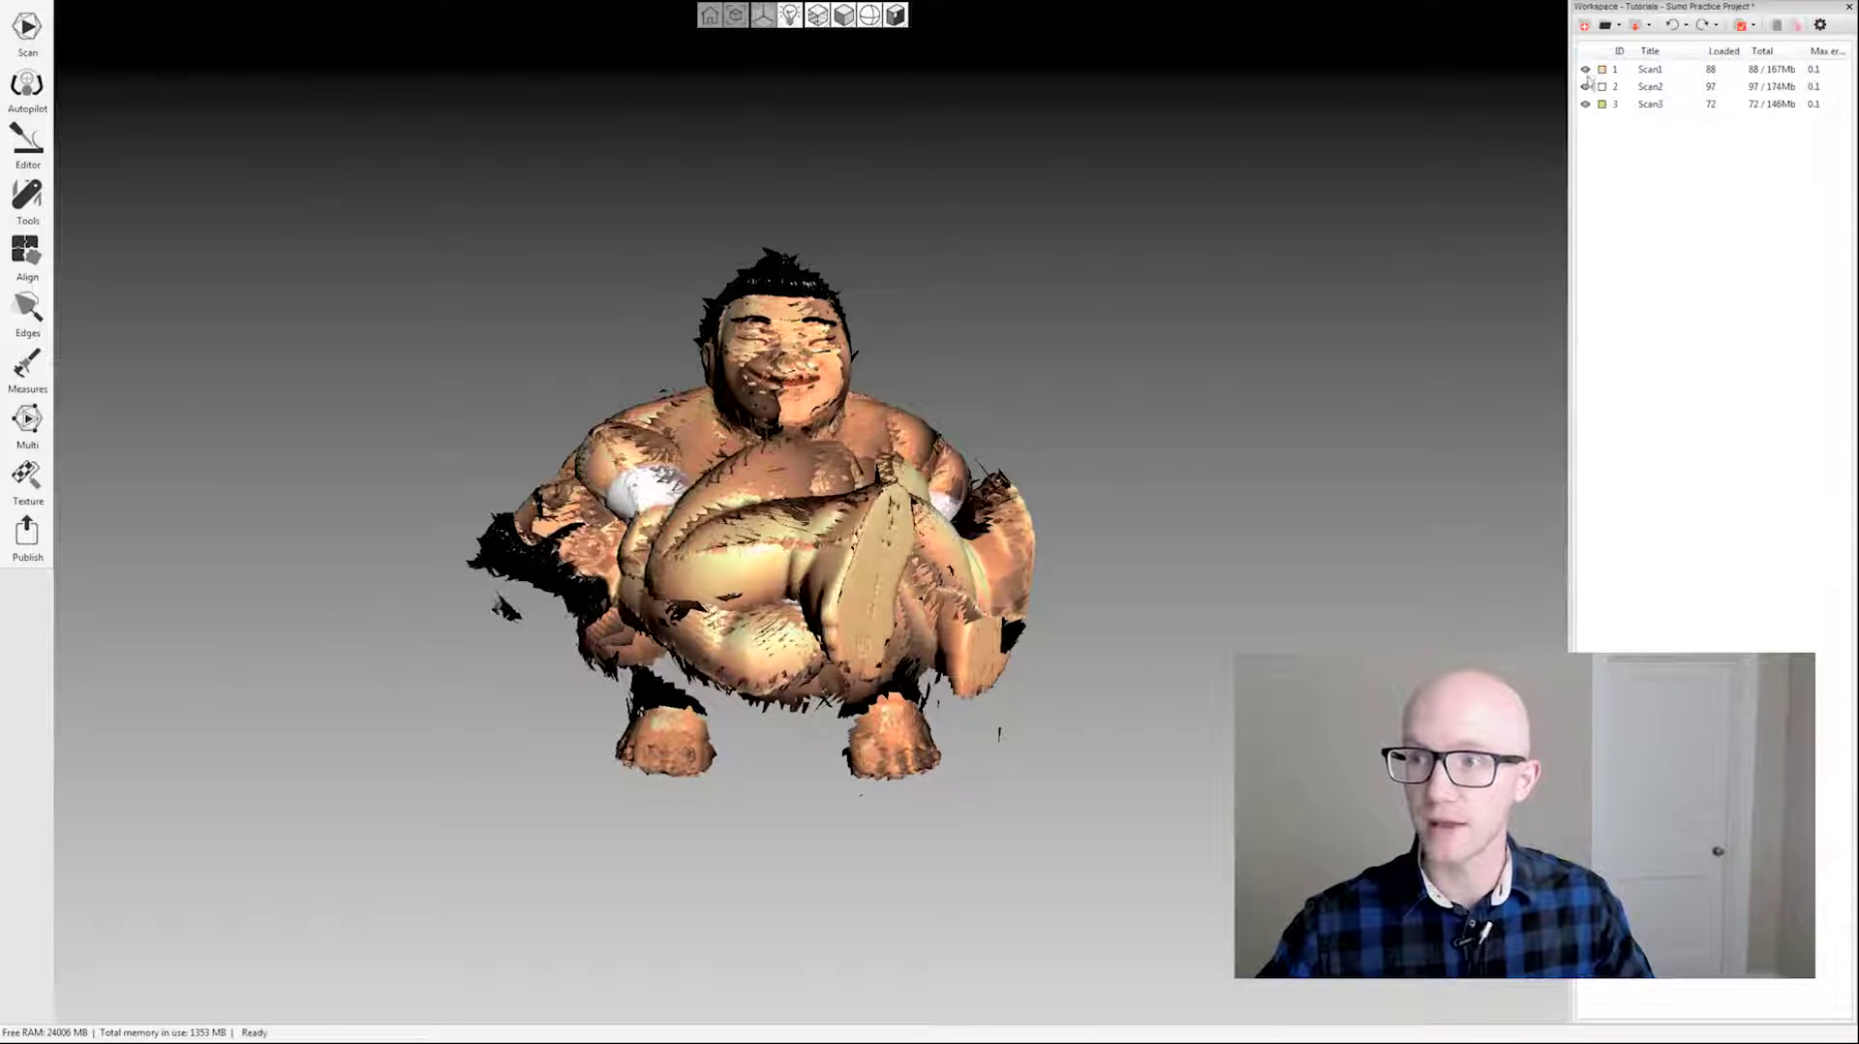
pyautogui.moveTo(755, 349); pyautogui.dragTo(572, 415)
pyautogui.moveTo(612, 330); pyautogui.dragTo(514, 320)
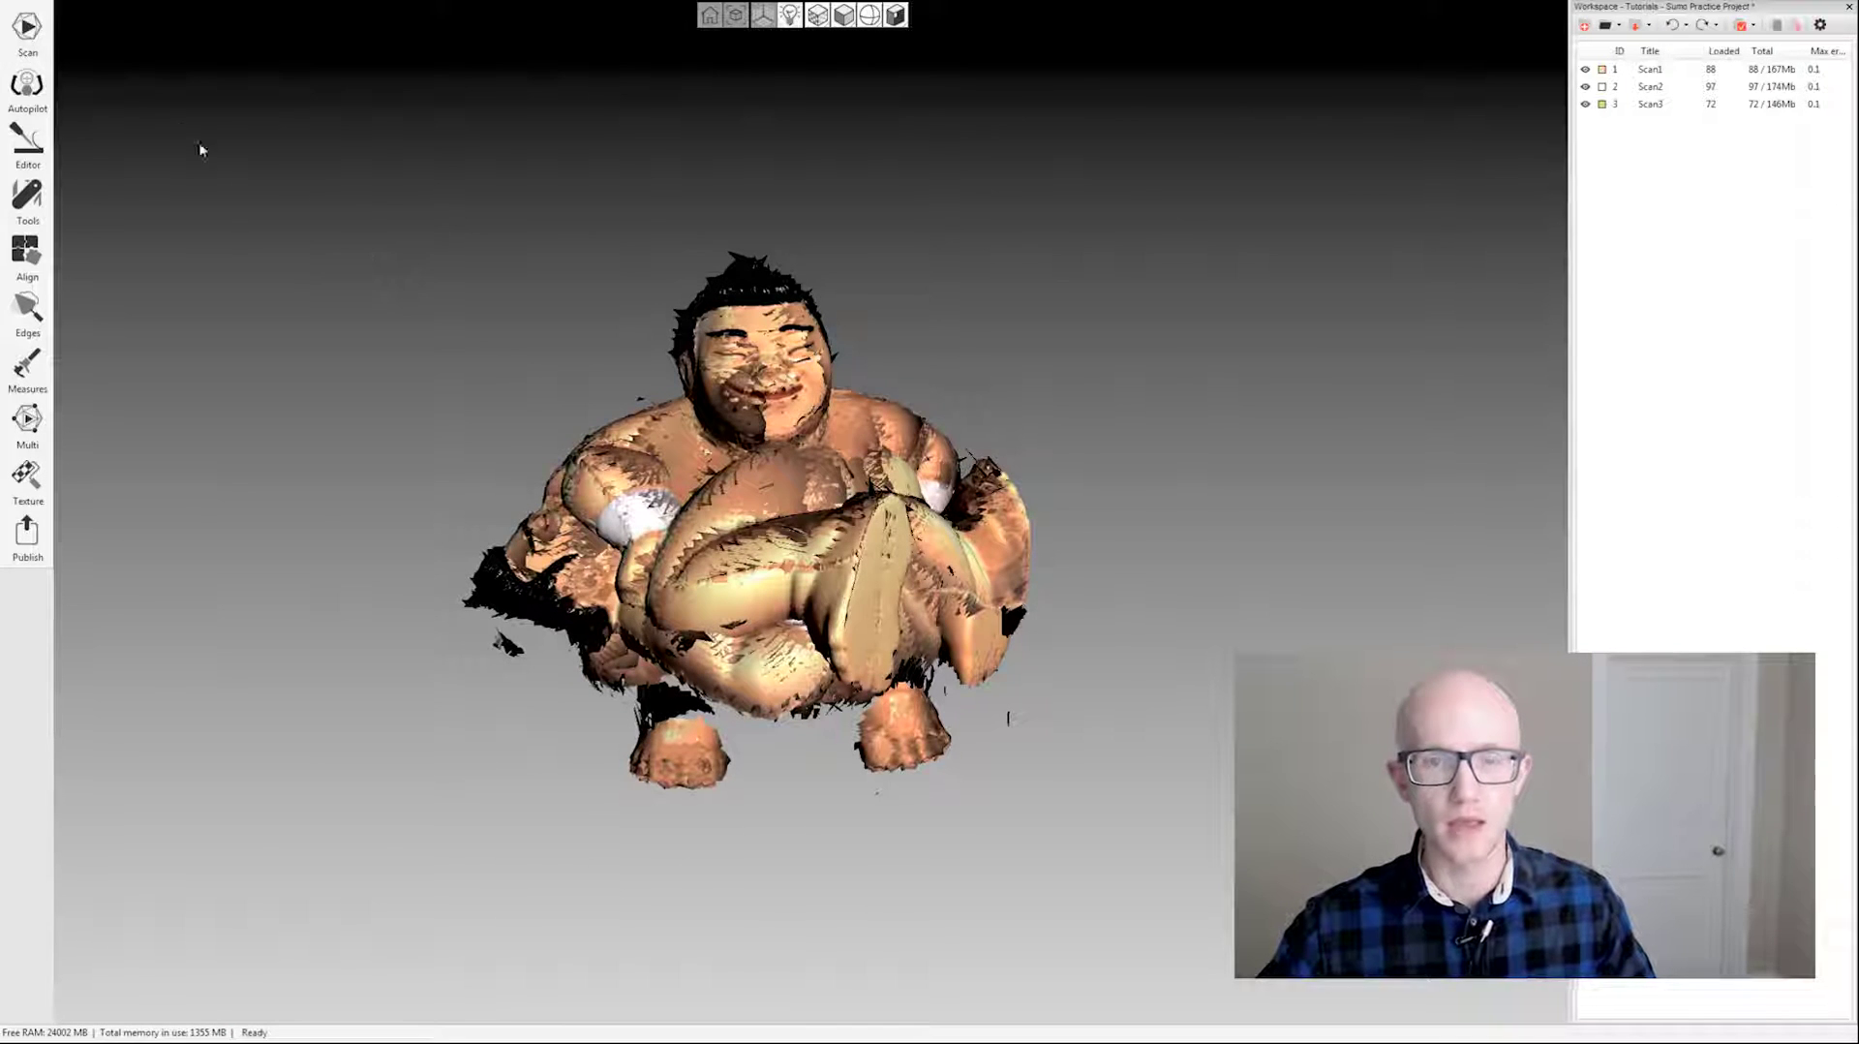
# Start the Align tool in rigid mode and inspect the registered Scan1 from different angles.
pyautogui.click(27, 254)
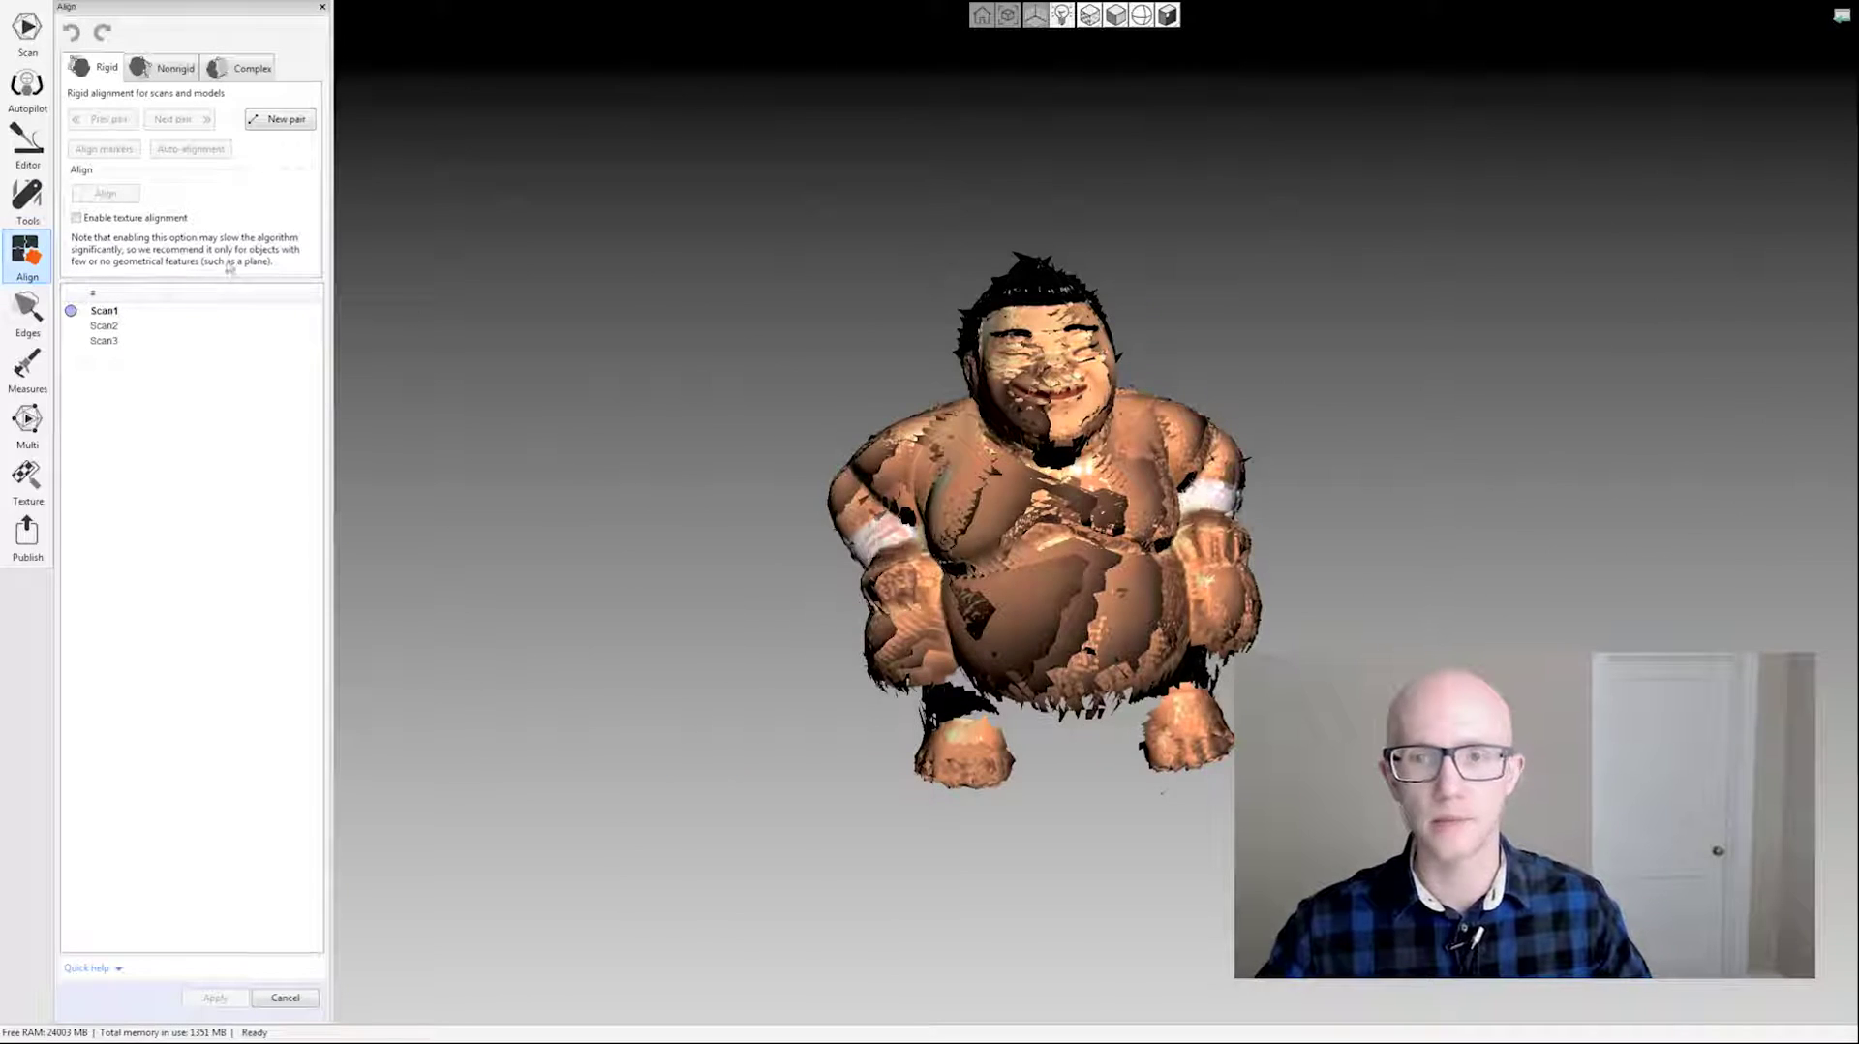
pyautogui.moveTo(858, 502)
pyautogui.mouseDown()
pyautogui.moveTo(929, 588)
pyautogui.moveTo(910, 557)
pyautogui.mouseUp()
pyautogui.moveTo(1021, 548)
pyautogui.mouseDown()
pyautogui.moveTo(865, 531)
pyautogui.moveTo(713, 443)
pyautogui.moveTo(818, 492)
pyautogui.moveTo(897, 491)
pyautogui.mouseUp()
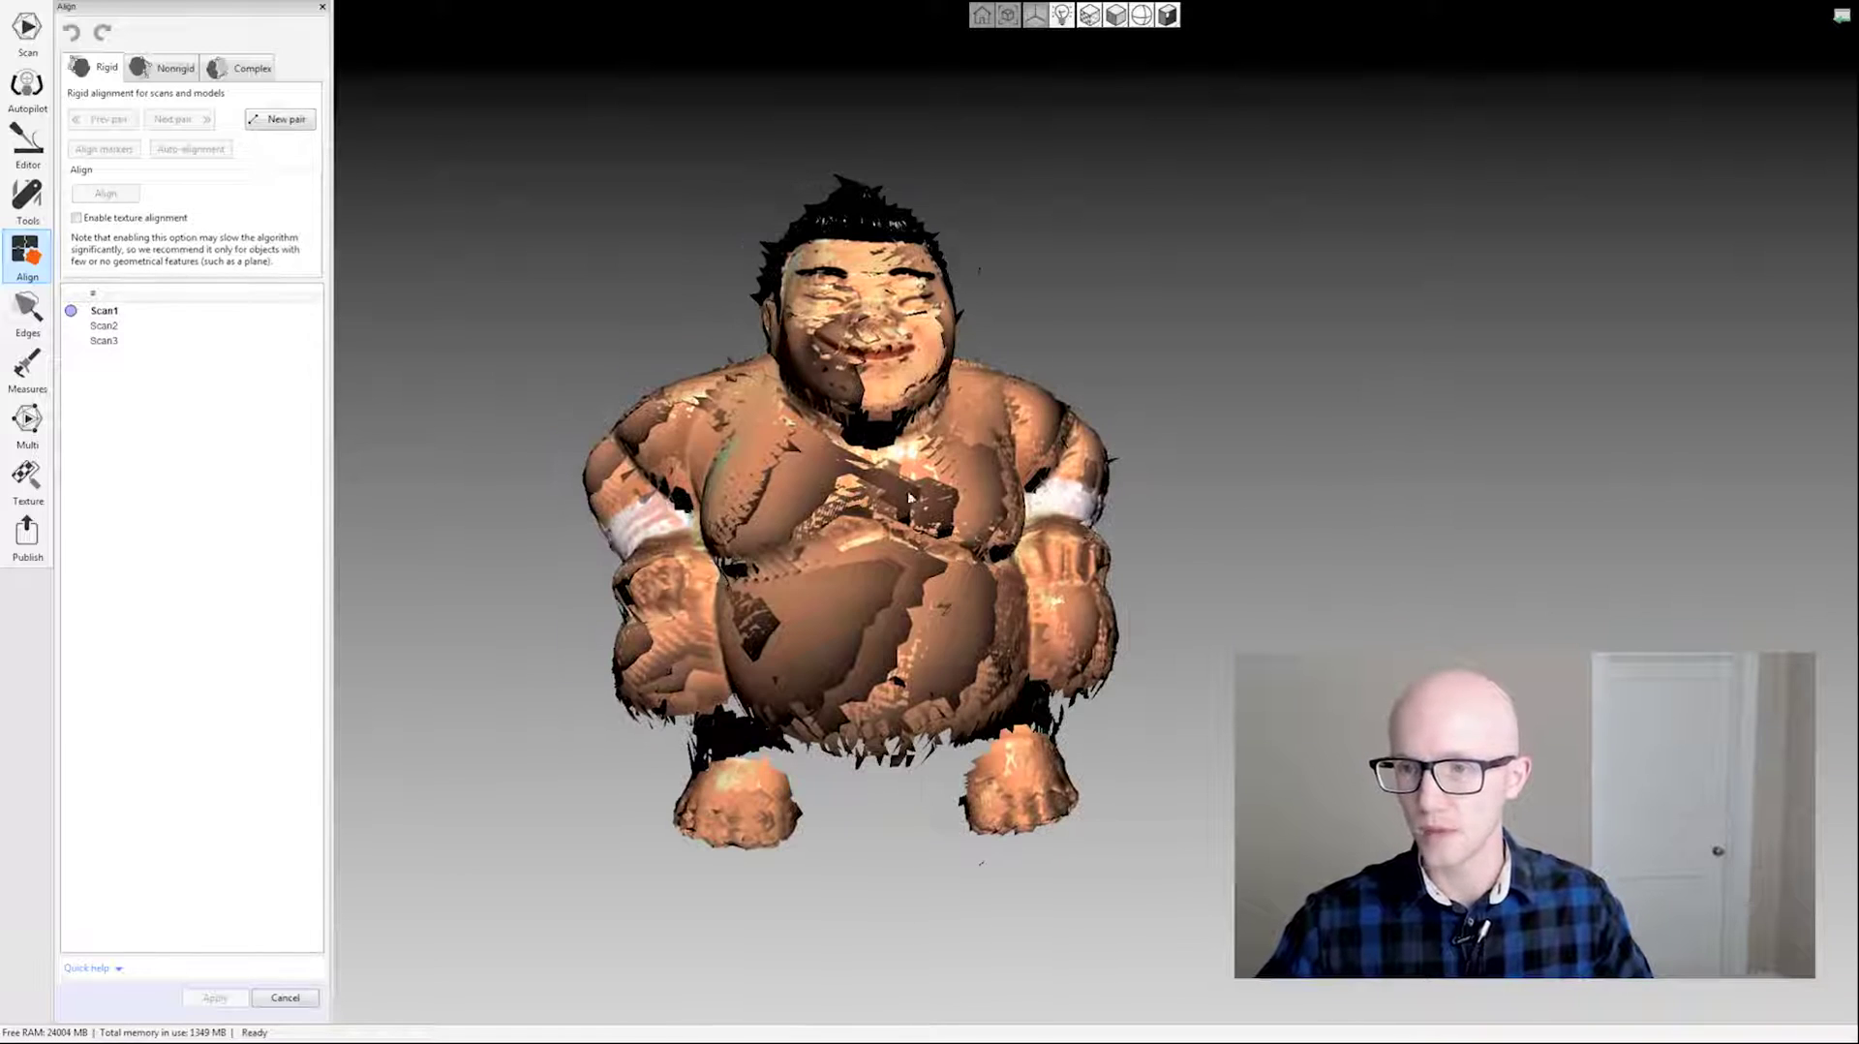
pyautogui.moveTo(1019, 461)
pyautogui.mouseDown()
pyautogui.moveTo(1253, 564)
pyautogui.moveTo(753, 482)
pyautogui.moveTo(1070, 506)
pyautogui.moveTo(722, 519)
pyautogui.moveTo(1143, 554)
pyautogui.moveTo(921, 534)
pyautogui.moveTo(1077, 511)
pyautogui.mouseUp()
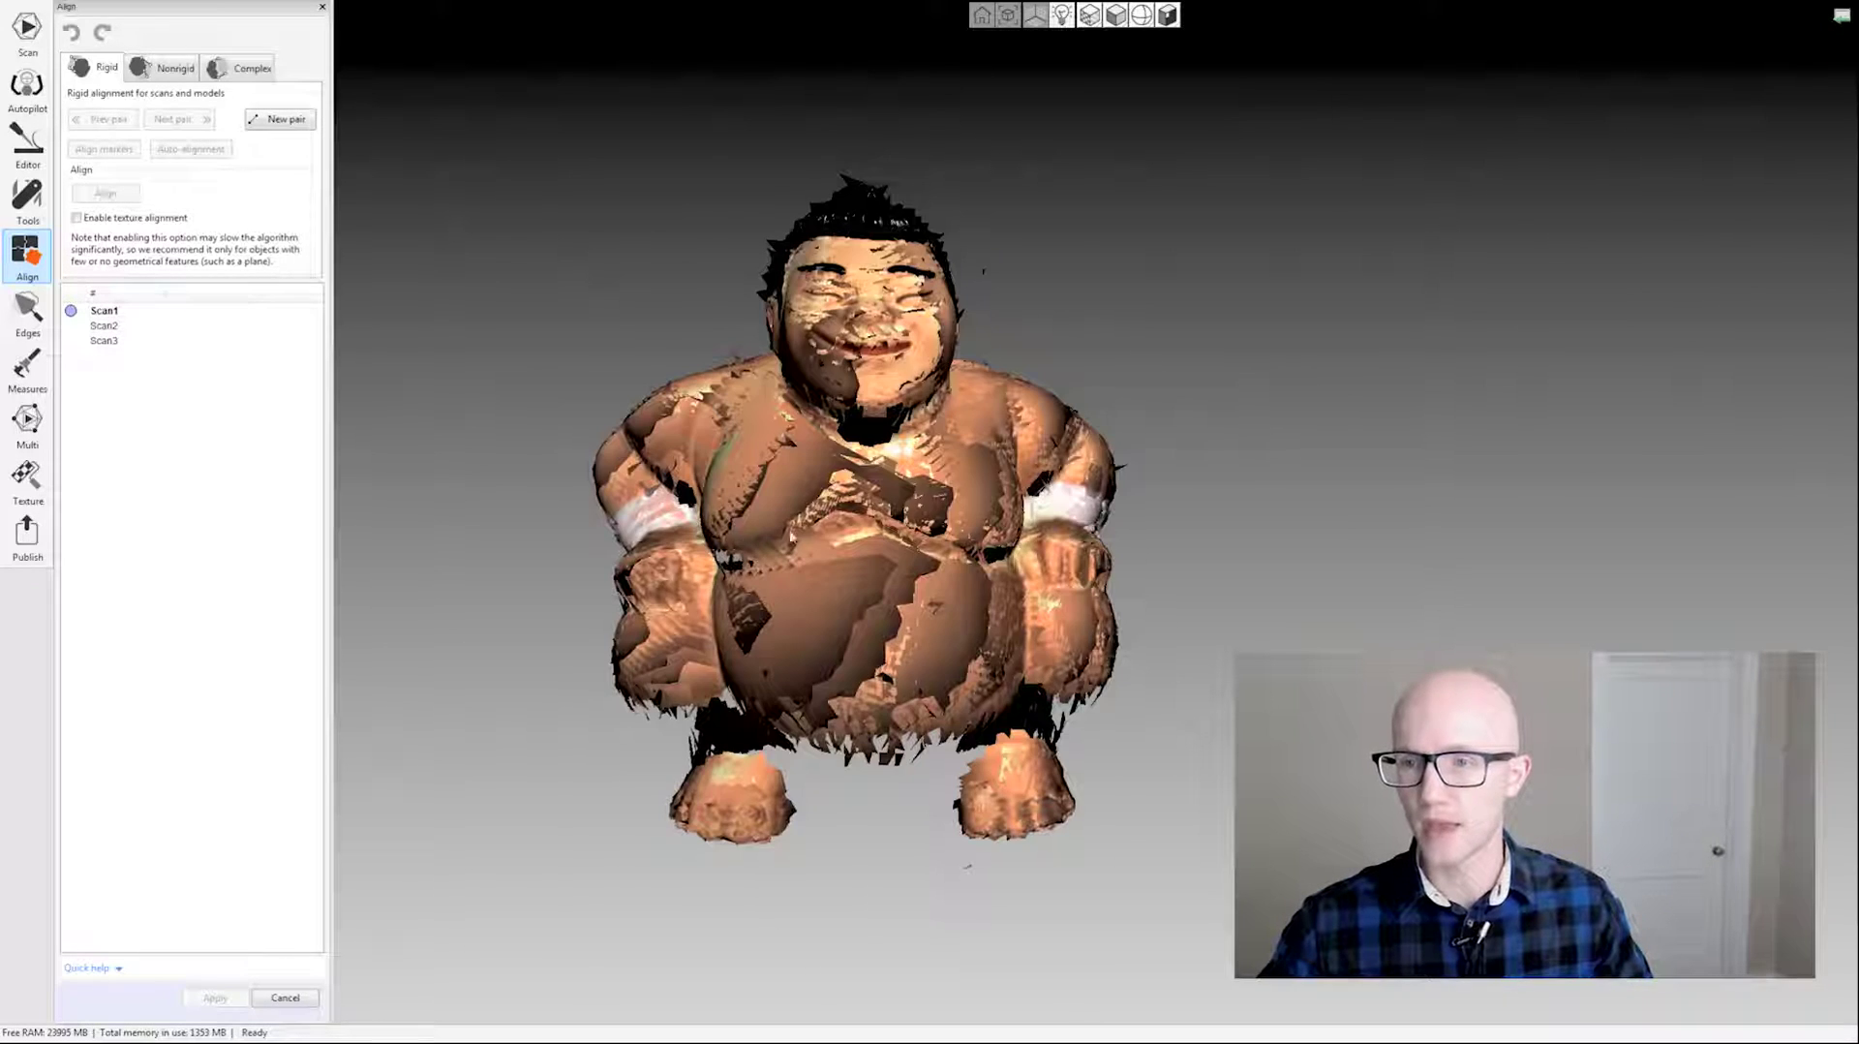
pyautogui.moveTo(1082, 184); pyautogui.dragTo(899, 538)
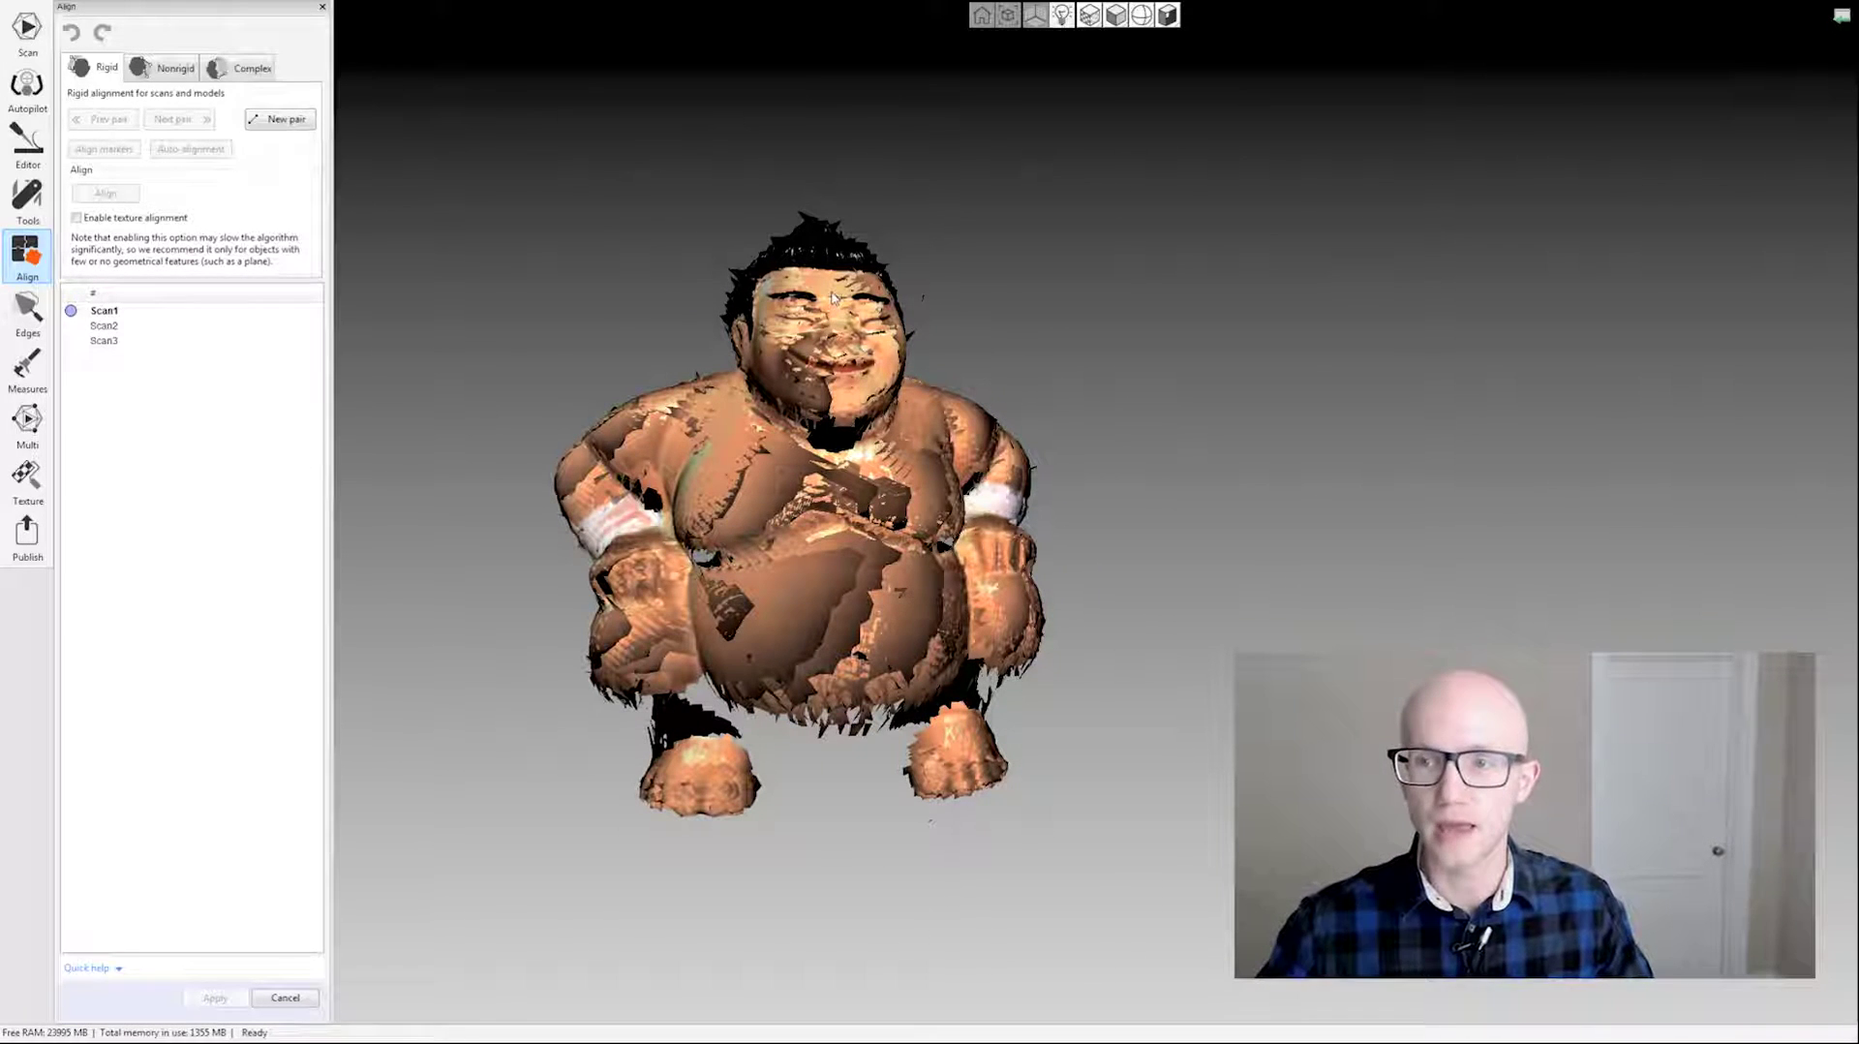
pyautogui.moveTo(1087, 319); pyautogui.dragTo(914, 276)
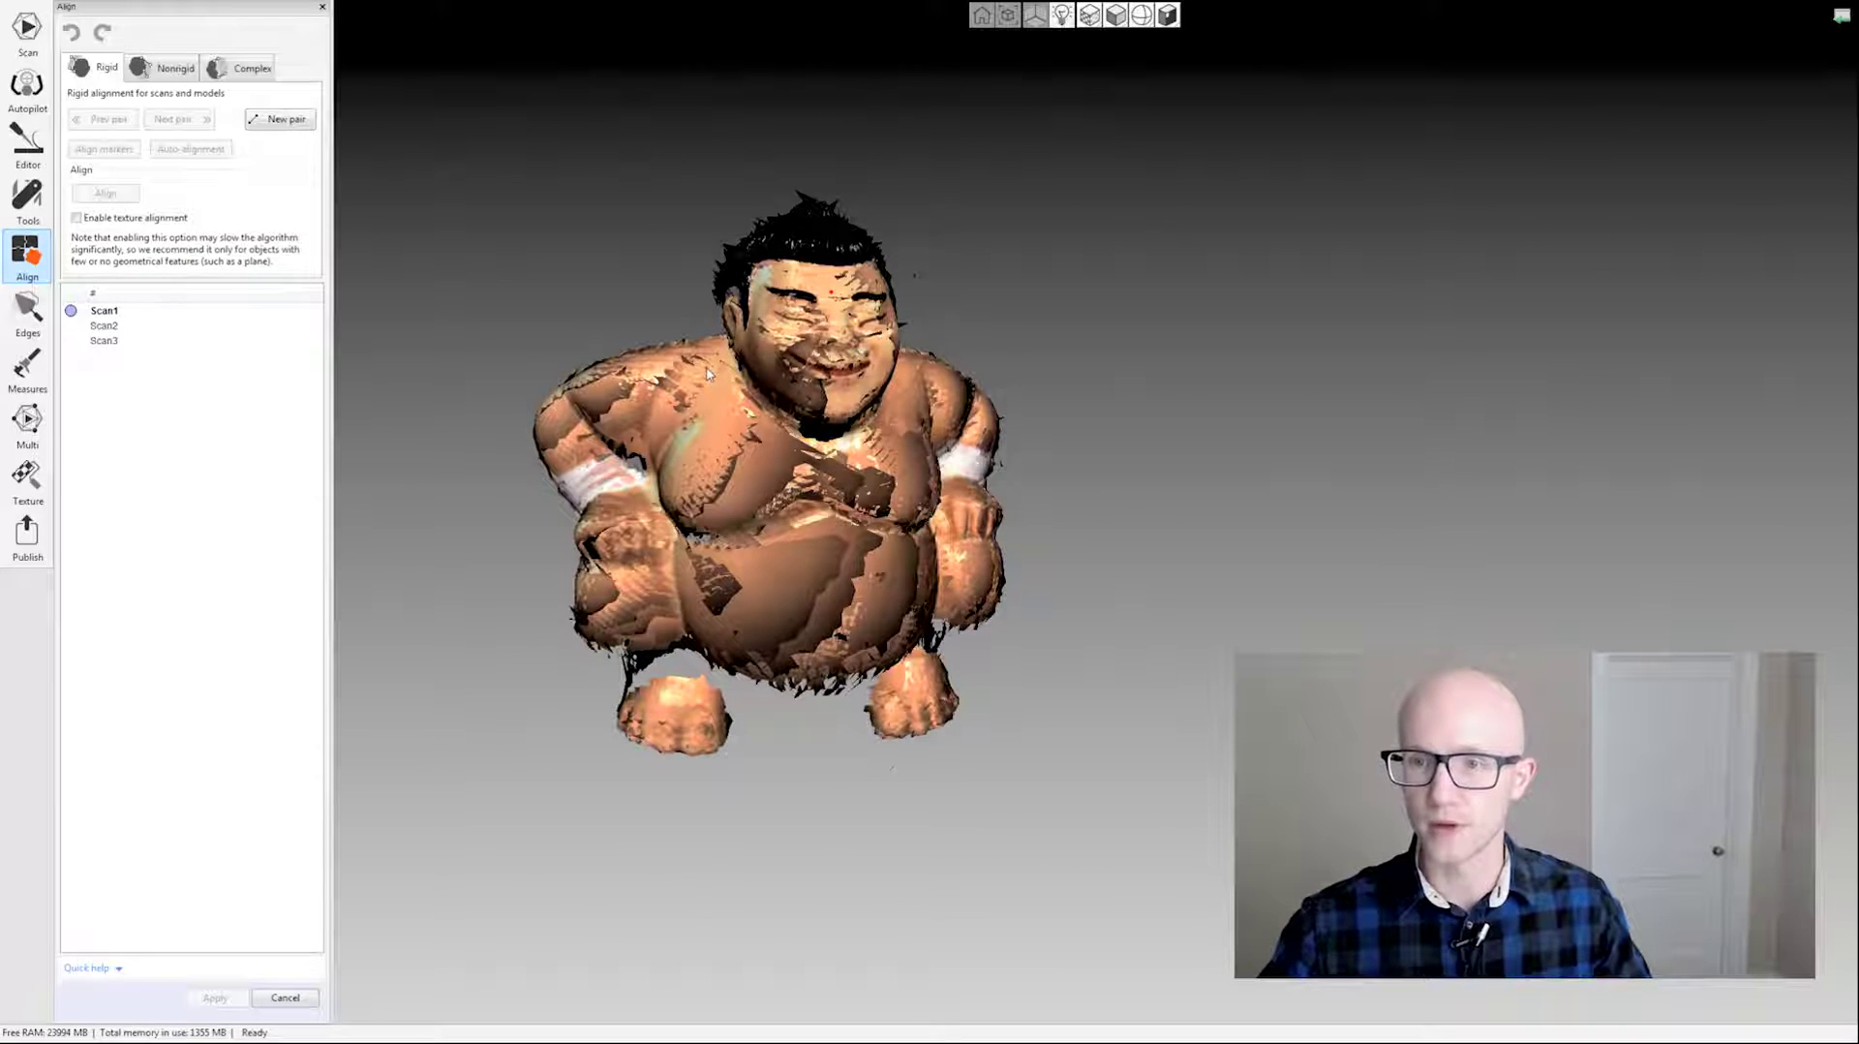
pyautogui.moveTo(1172, 531); pyautogui.dragTo(1120, 447)
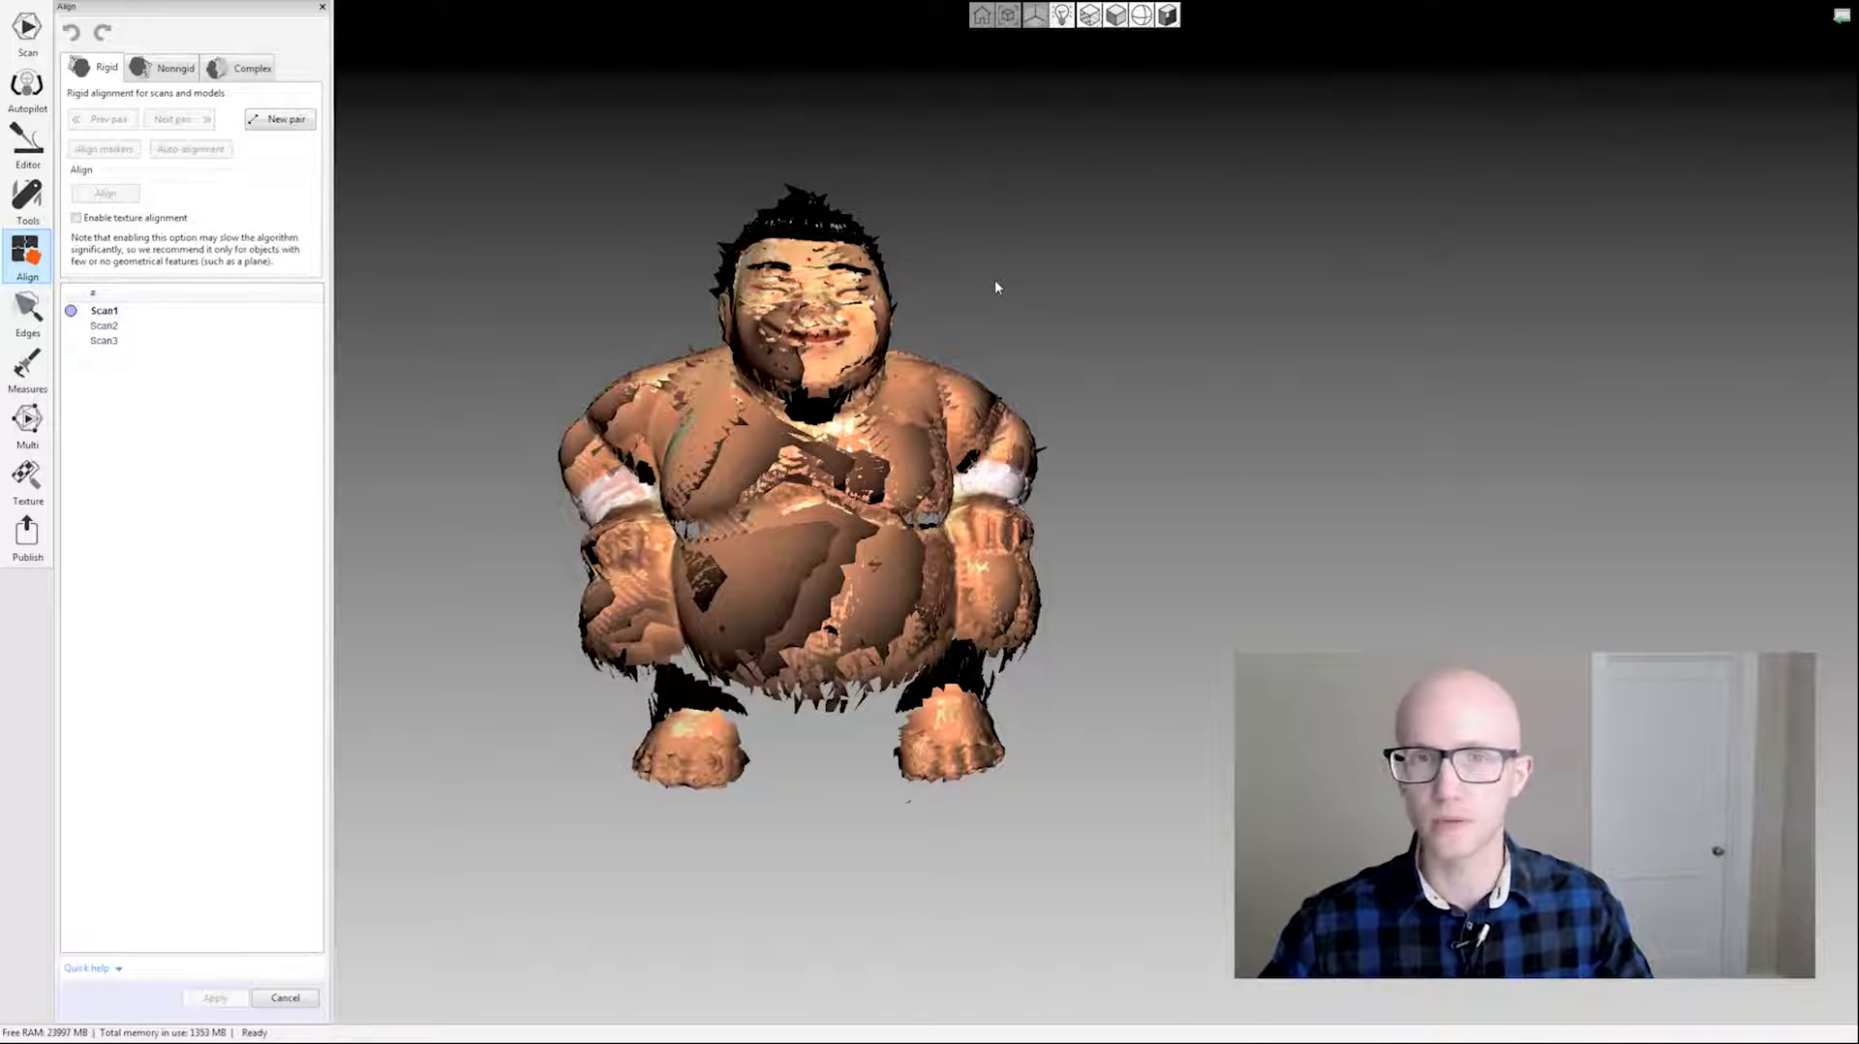
pyautogui.moveTo(1004, 278); pyautogui.dragTo(973, 312)
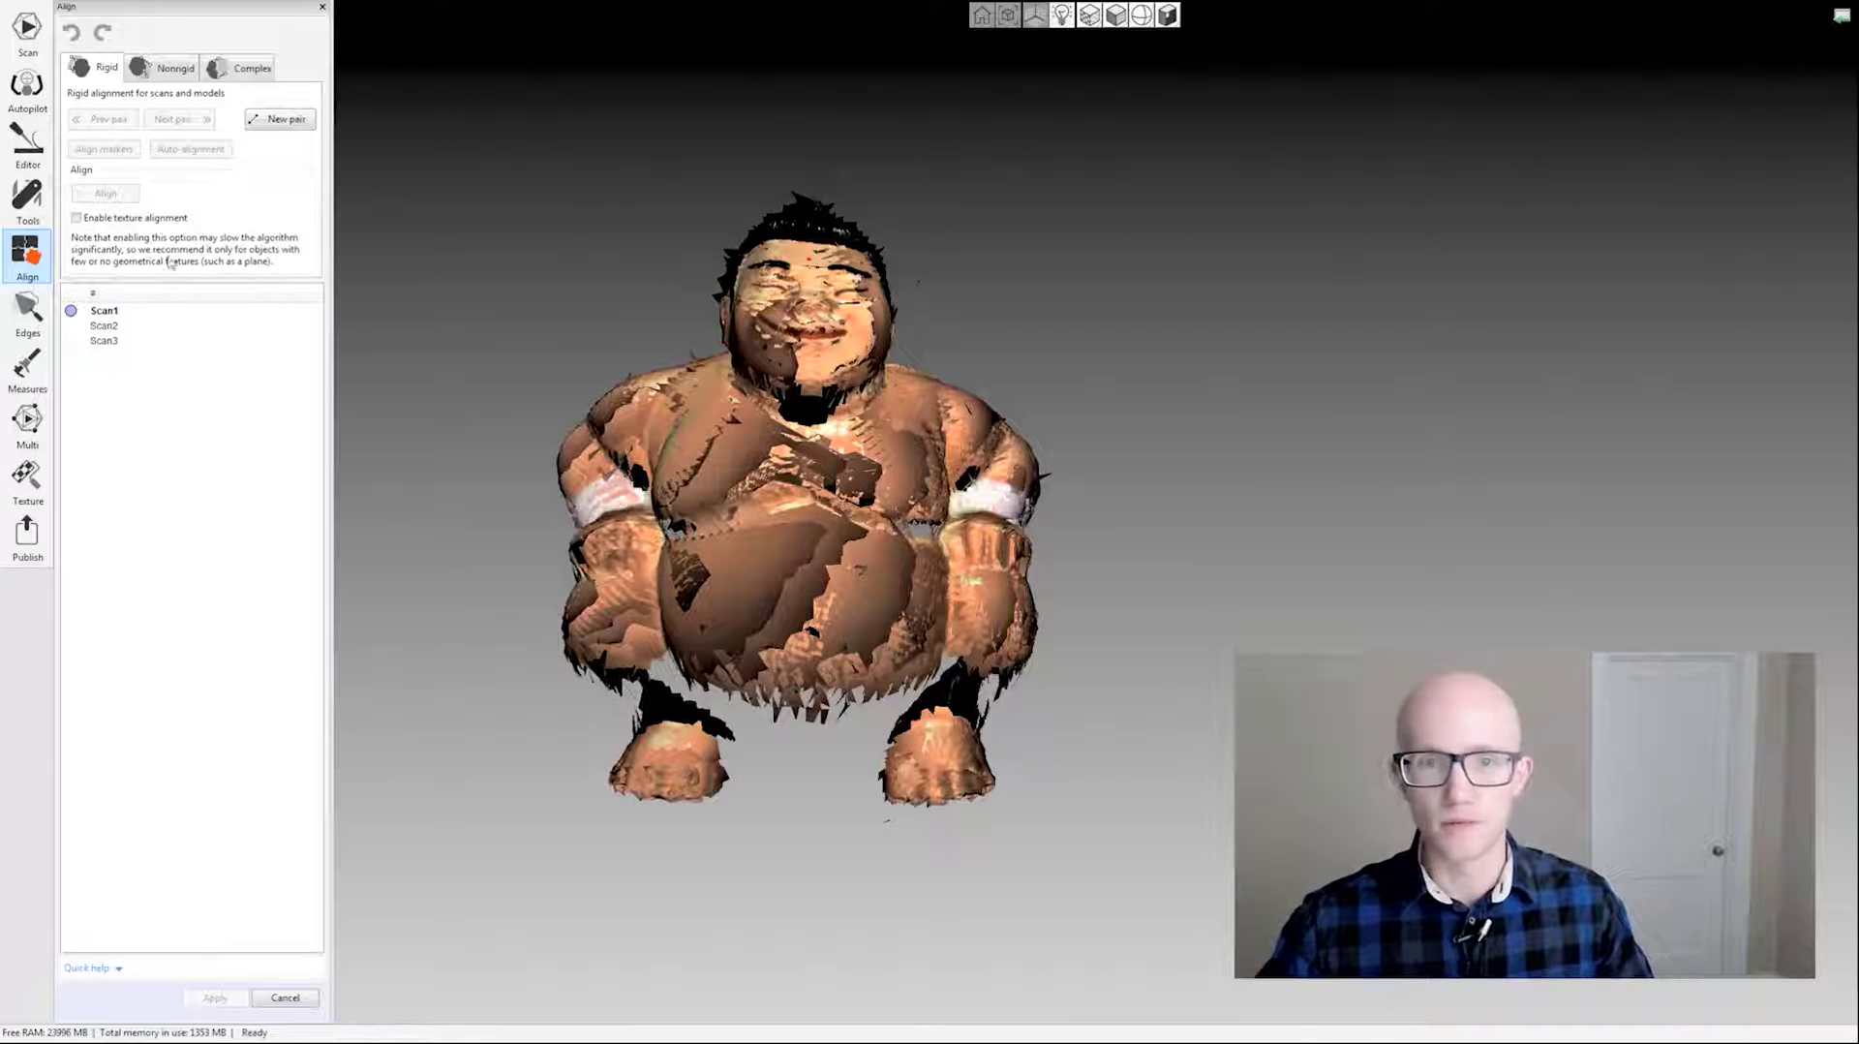
# Preview Scan2 over the registered Scan1, and return to viewing Scan1 alone.
pyautogui.click(113, 324)
pyautogui.click(114, 320)
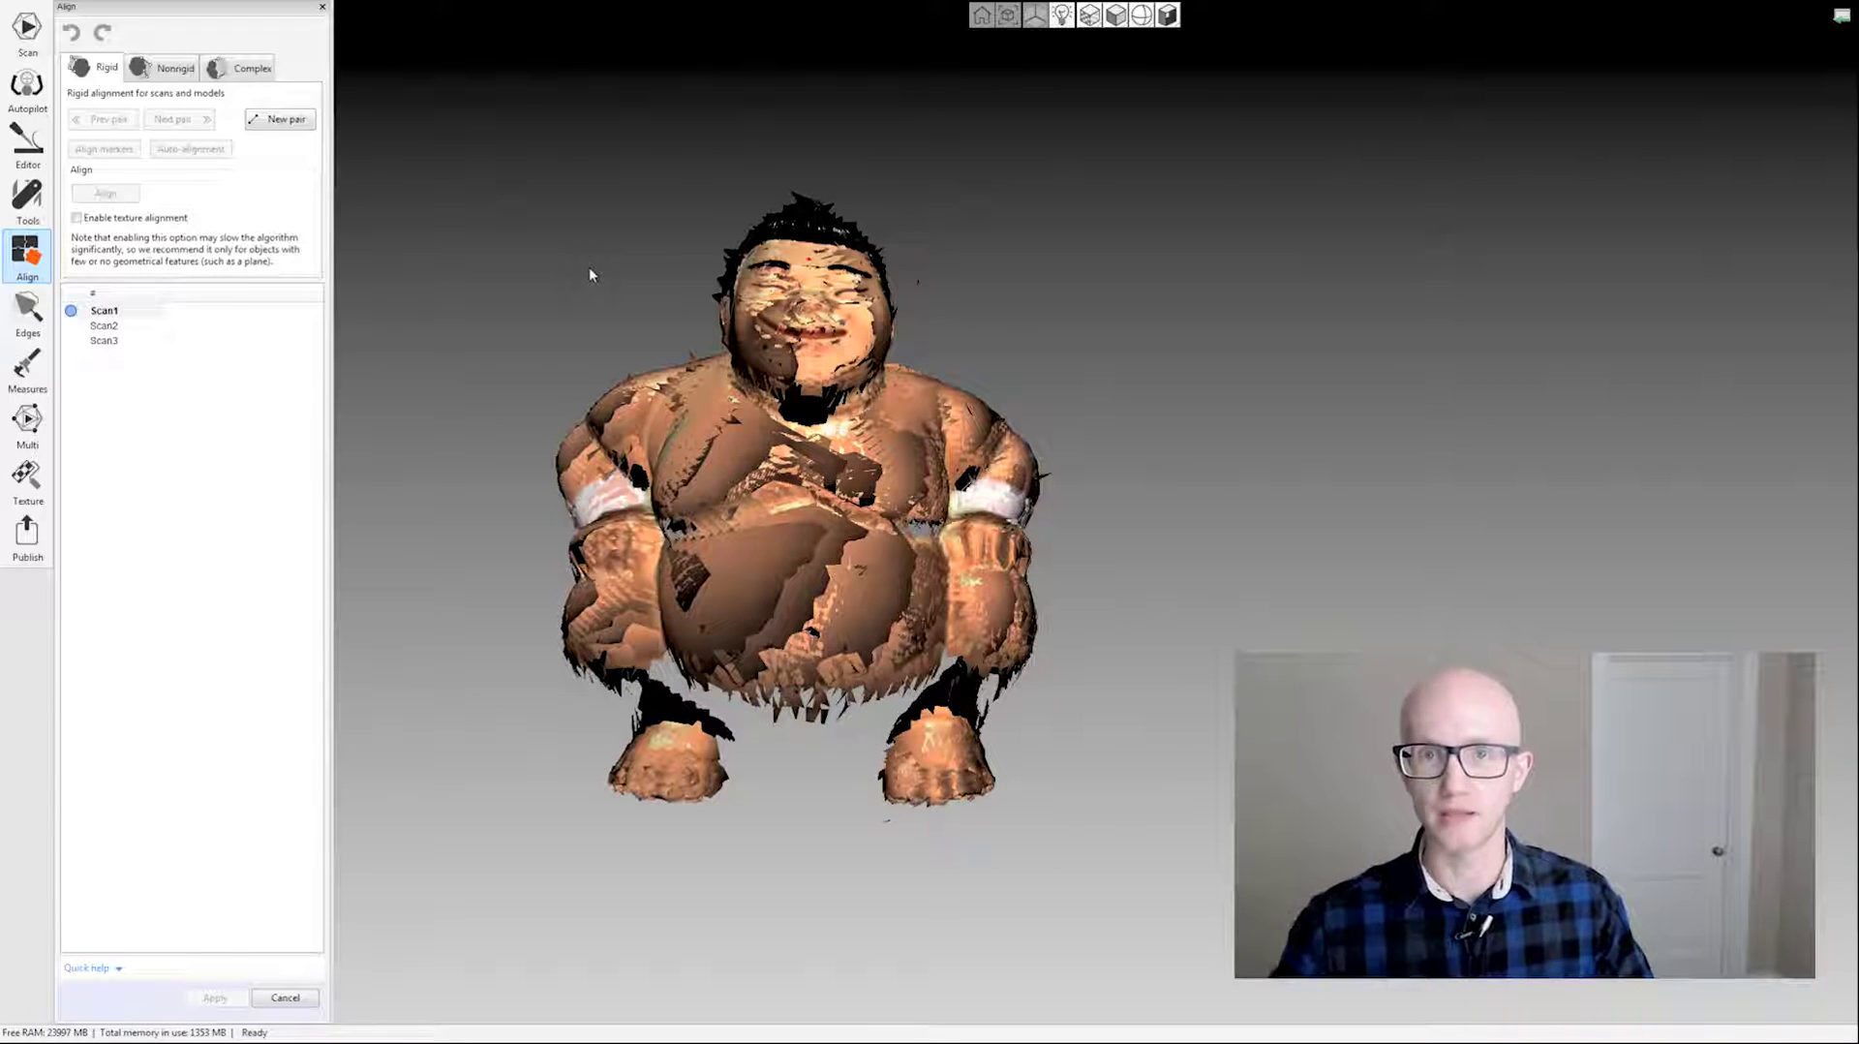
pyautogui.moveTo(593, 295); pyautogui.dragTo(547, 410)
pyautogui.click(117, 327)
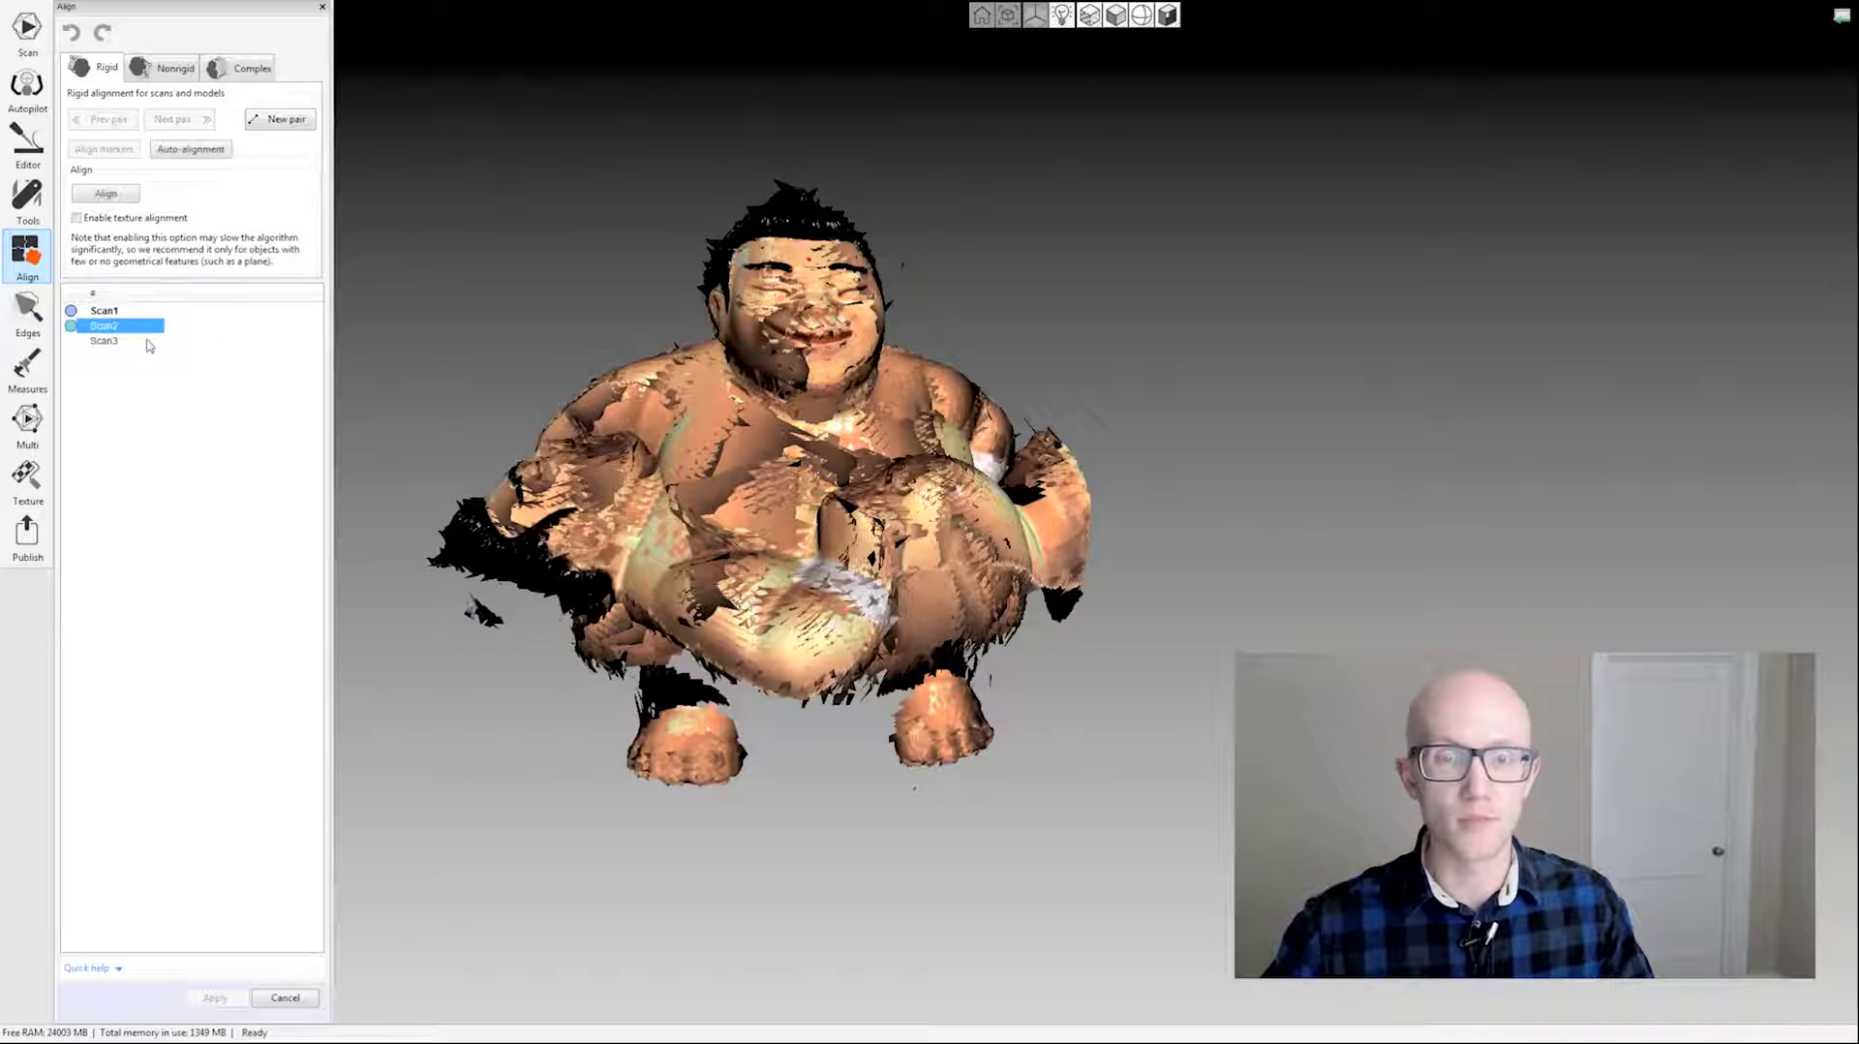
pyautogui.click(115, 311)
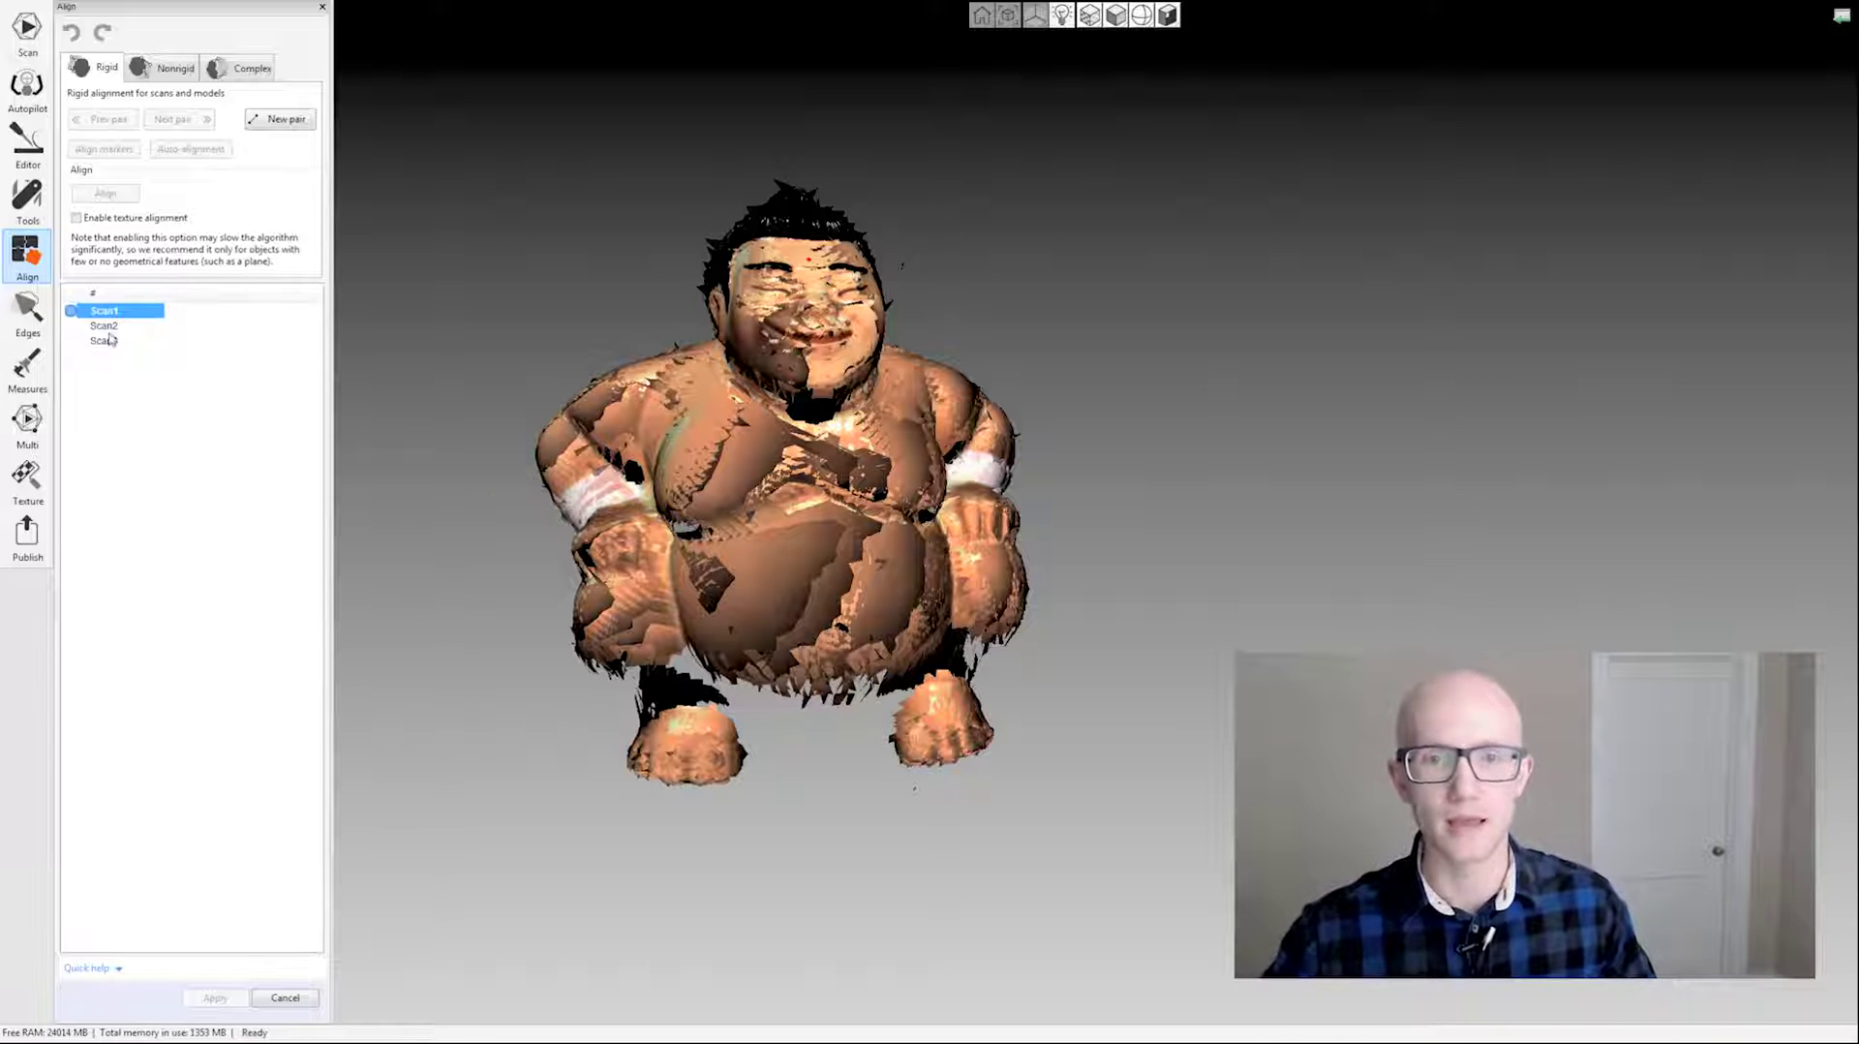
# Mark Scan2 as registered alongside Scan1.
pyautogui.click(112, 339)
pyautogui.click(115, 331)
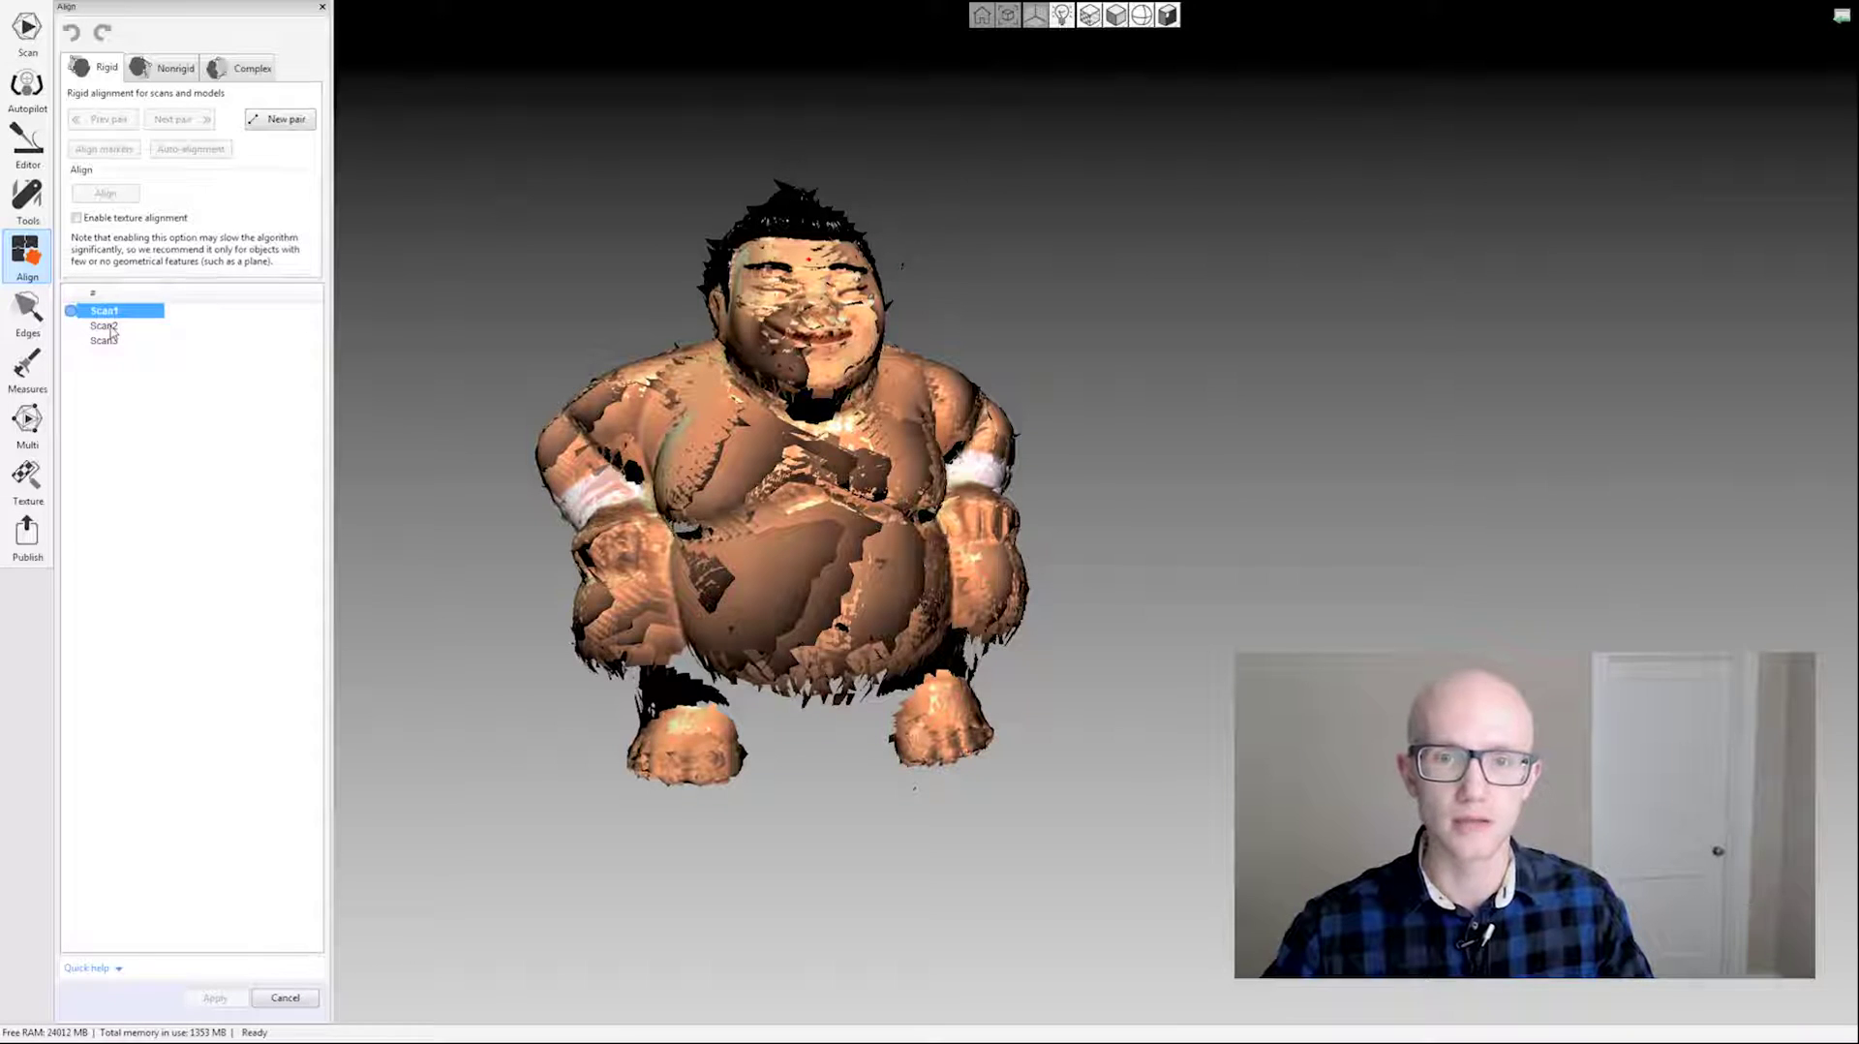
pyautogui.rightClick(111, 329)
pyautogui.click(167, 339)
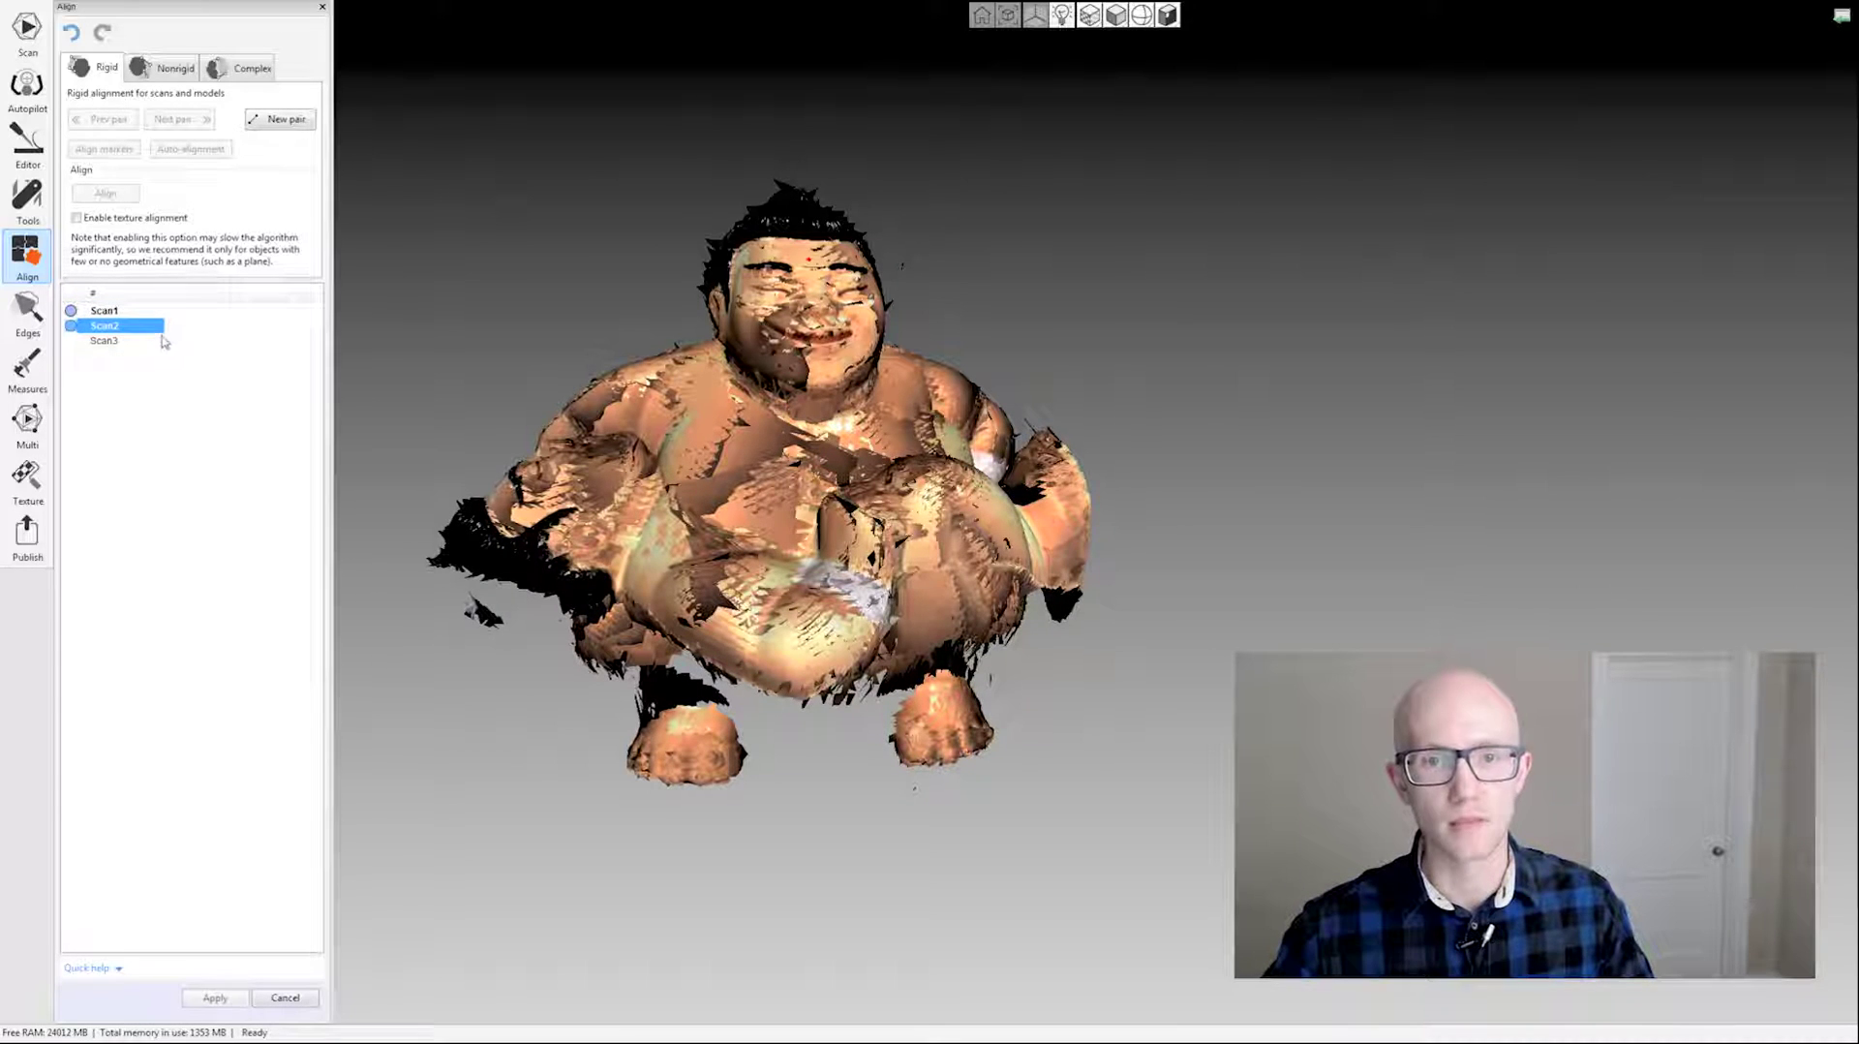
# Compare the registered Scan1 and Scan2 by switching the selection between them.
pyautogui.click(113, 312)
pyautogui.click(112, 327)
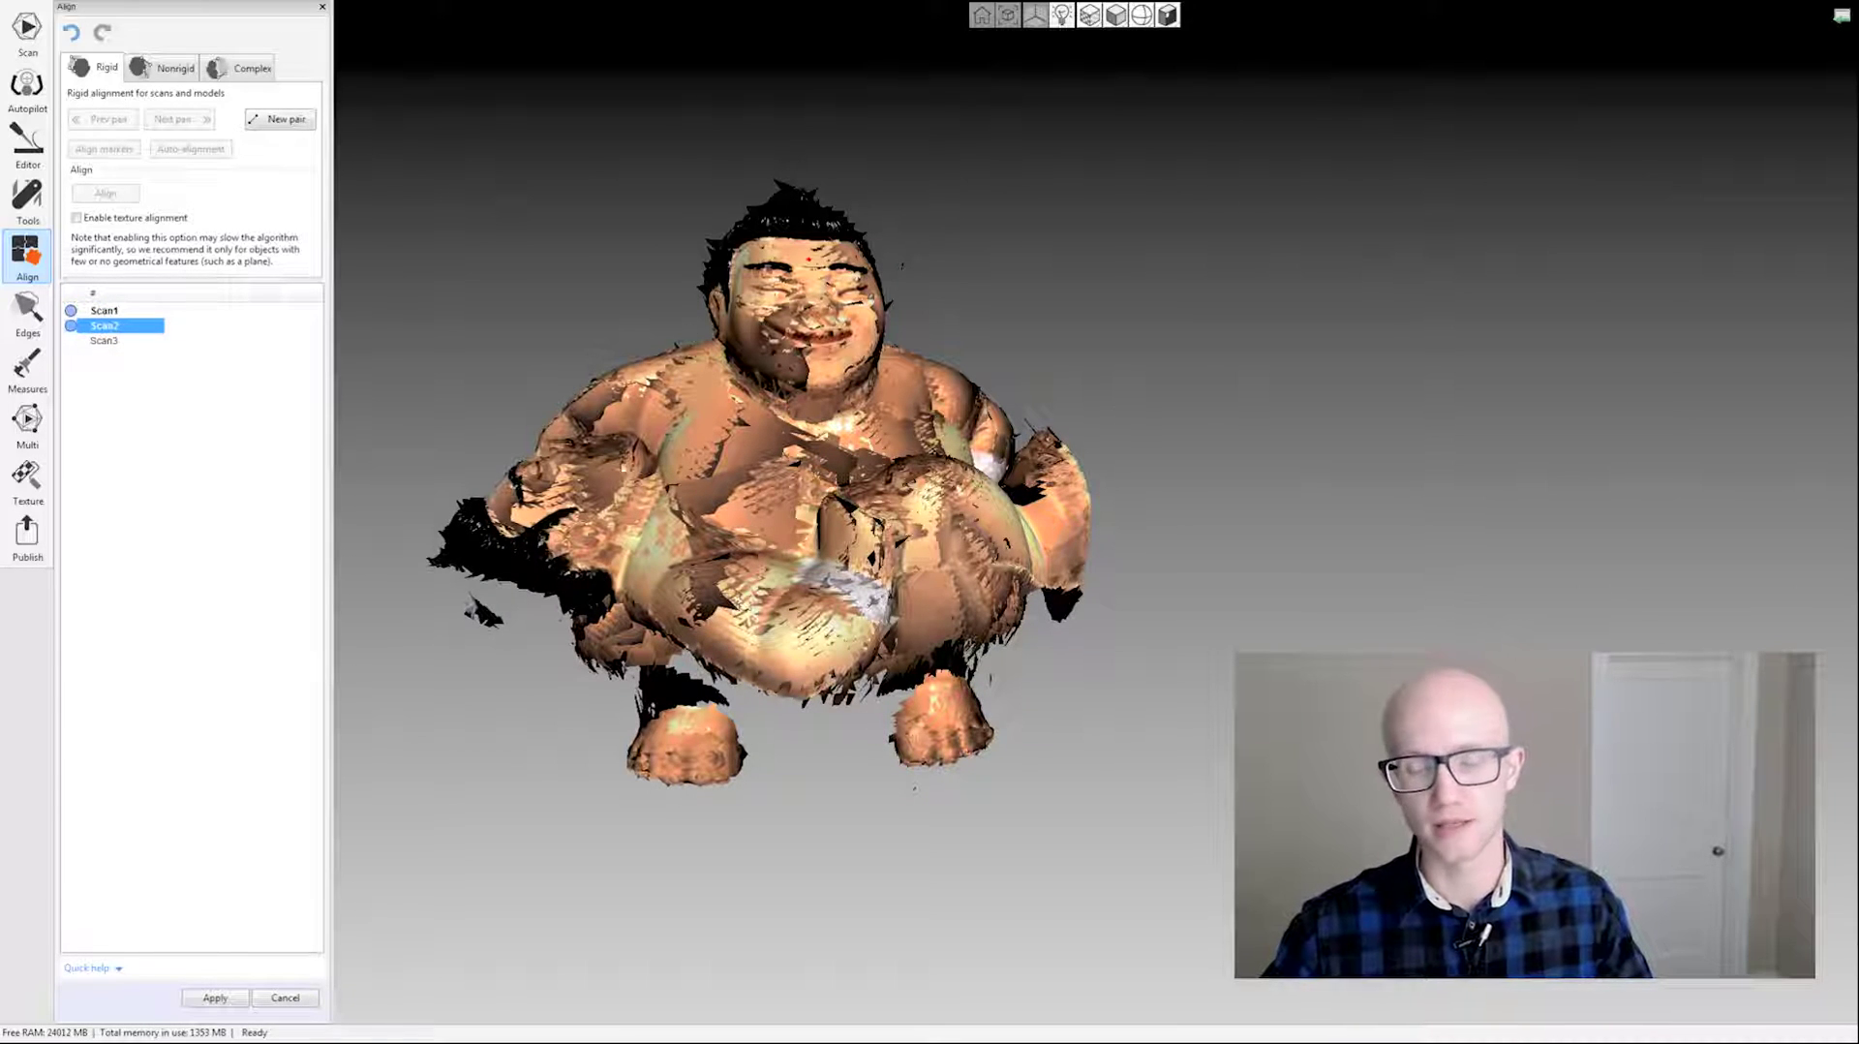
pyautogui.click(114, 312)
pyautogui.click(106, 328)
pyautogui.click(112, 312)
pyautogui.click(109, 326)
pyautogui.click(112, 312)
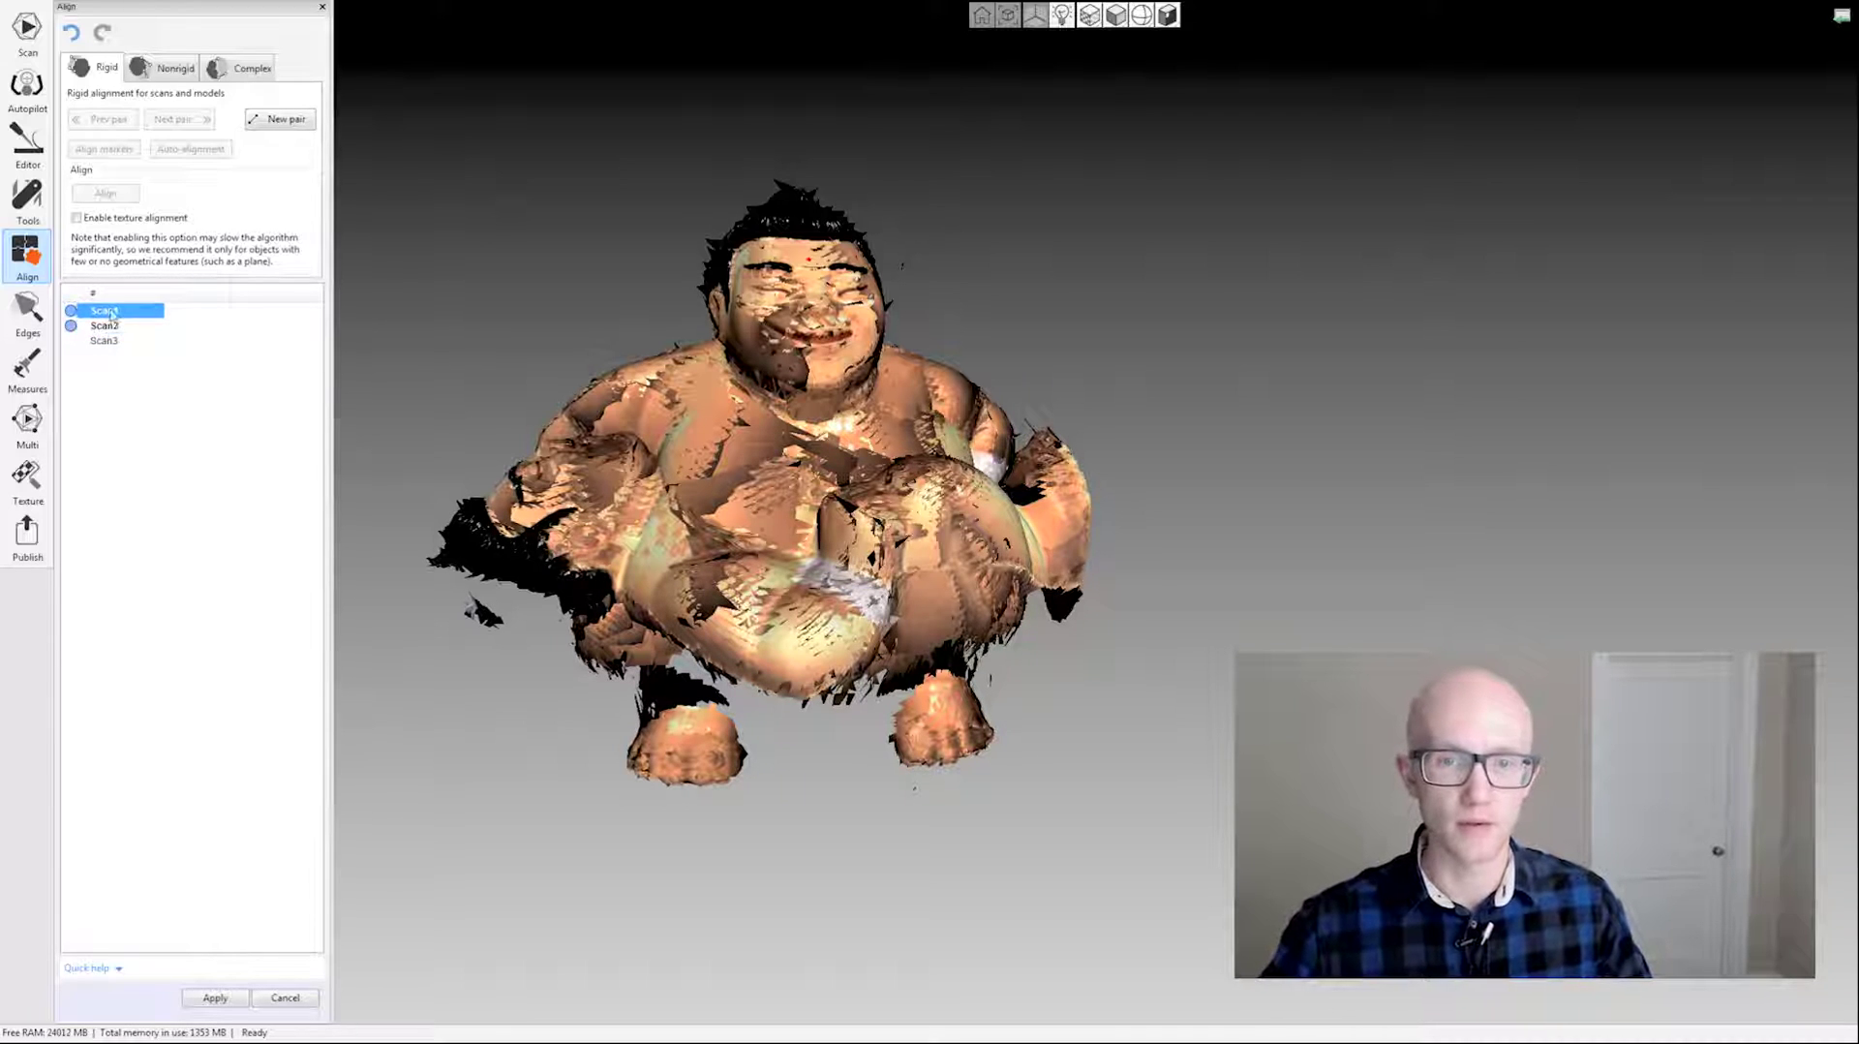
pyautogui.click(113, 328)
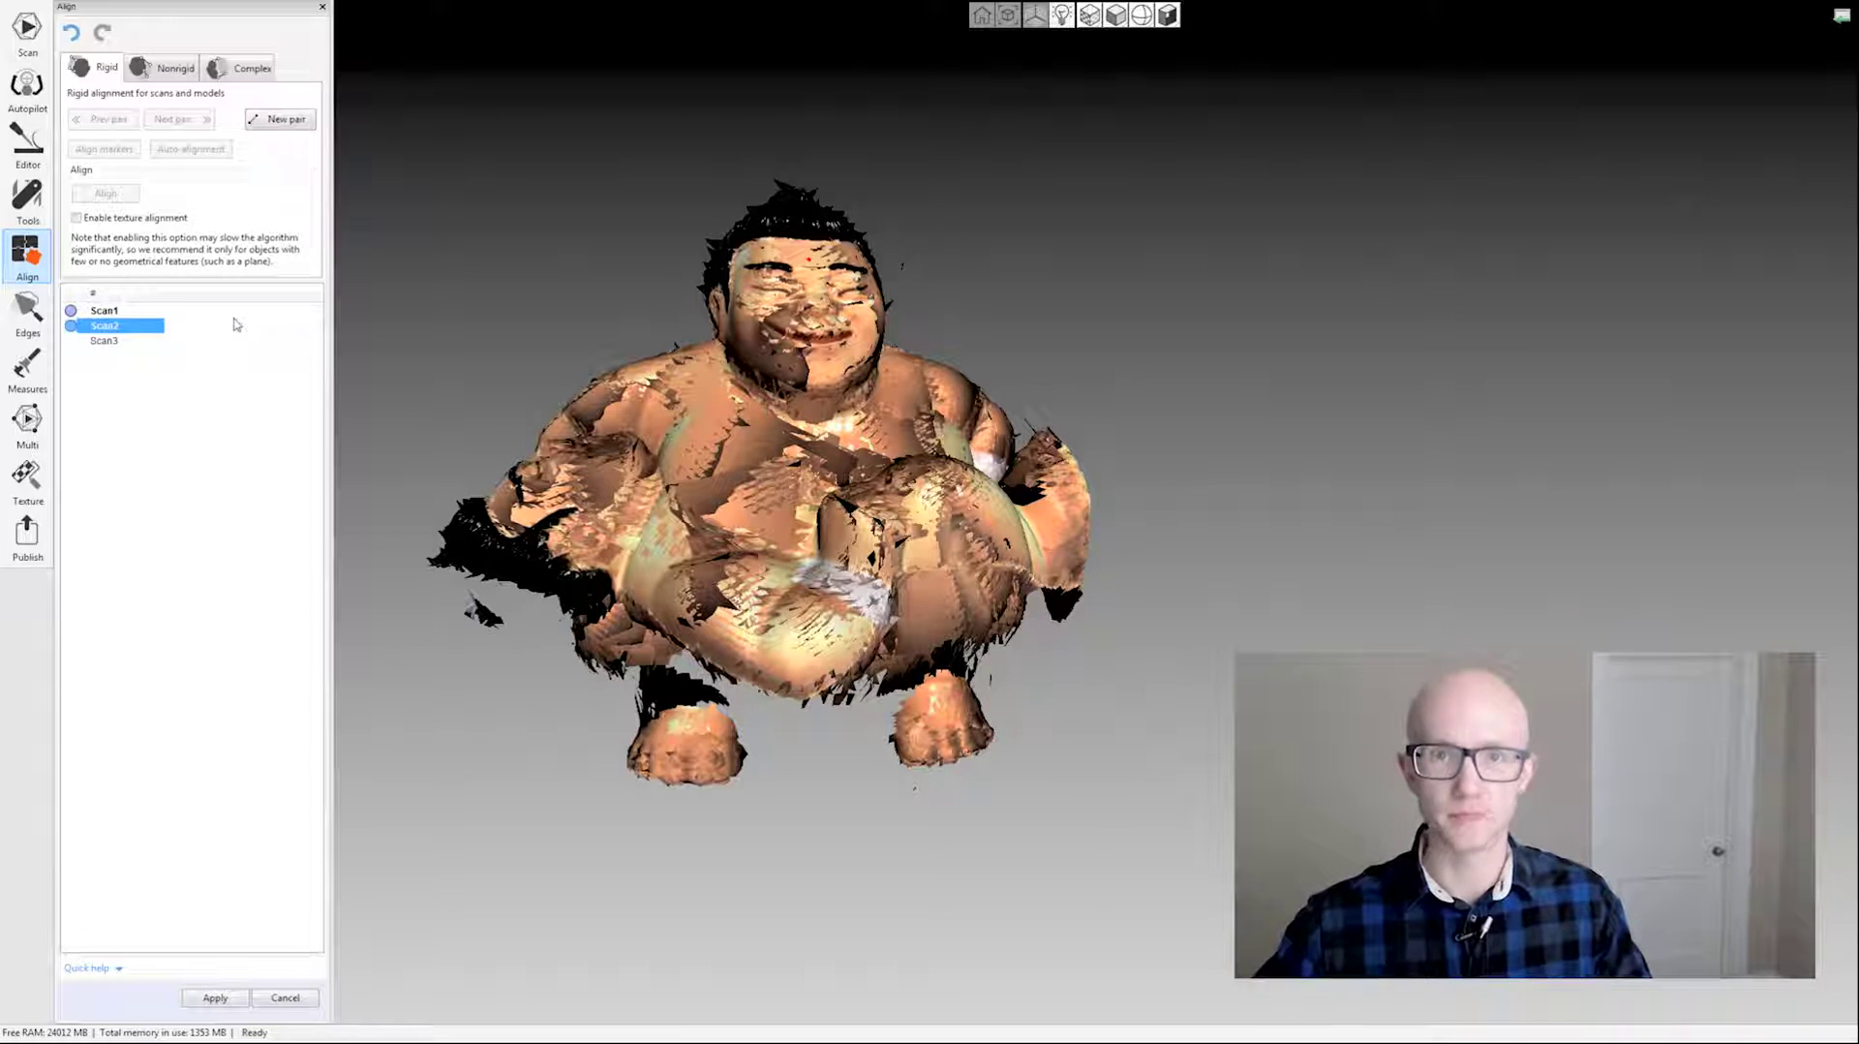
# Return Scan1 and Scan2 to the unregistered state.
pyautogui.click(107, 312)
pyautogui.moveTo(663, 383); pyautogui.dragTo(698, 411)
pyautogui.keyDown('ctrl'); pyautogui.click(122, 327); pyautogui.keyUp('ctrl')
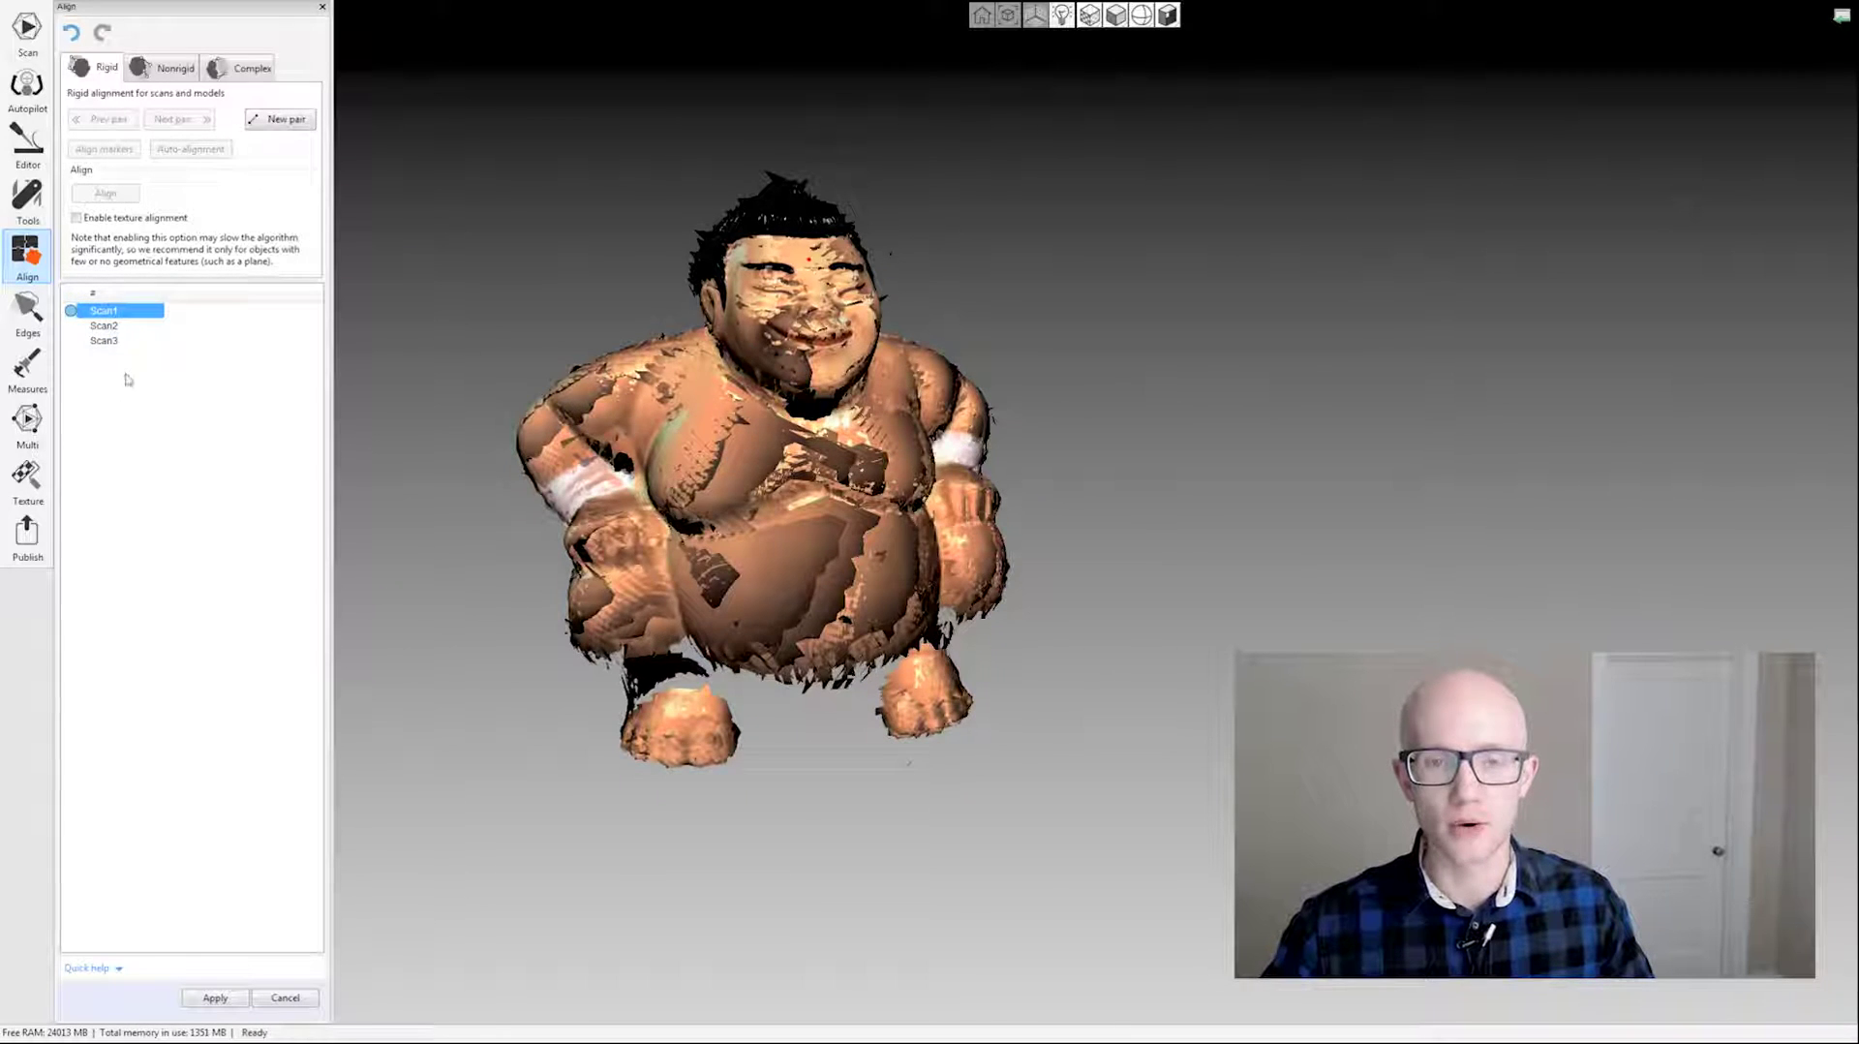
# View the unregistered scans by selecting Scan1, Scan2 and Scan3 in turn.
pyautogui.click(111, 312)
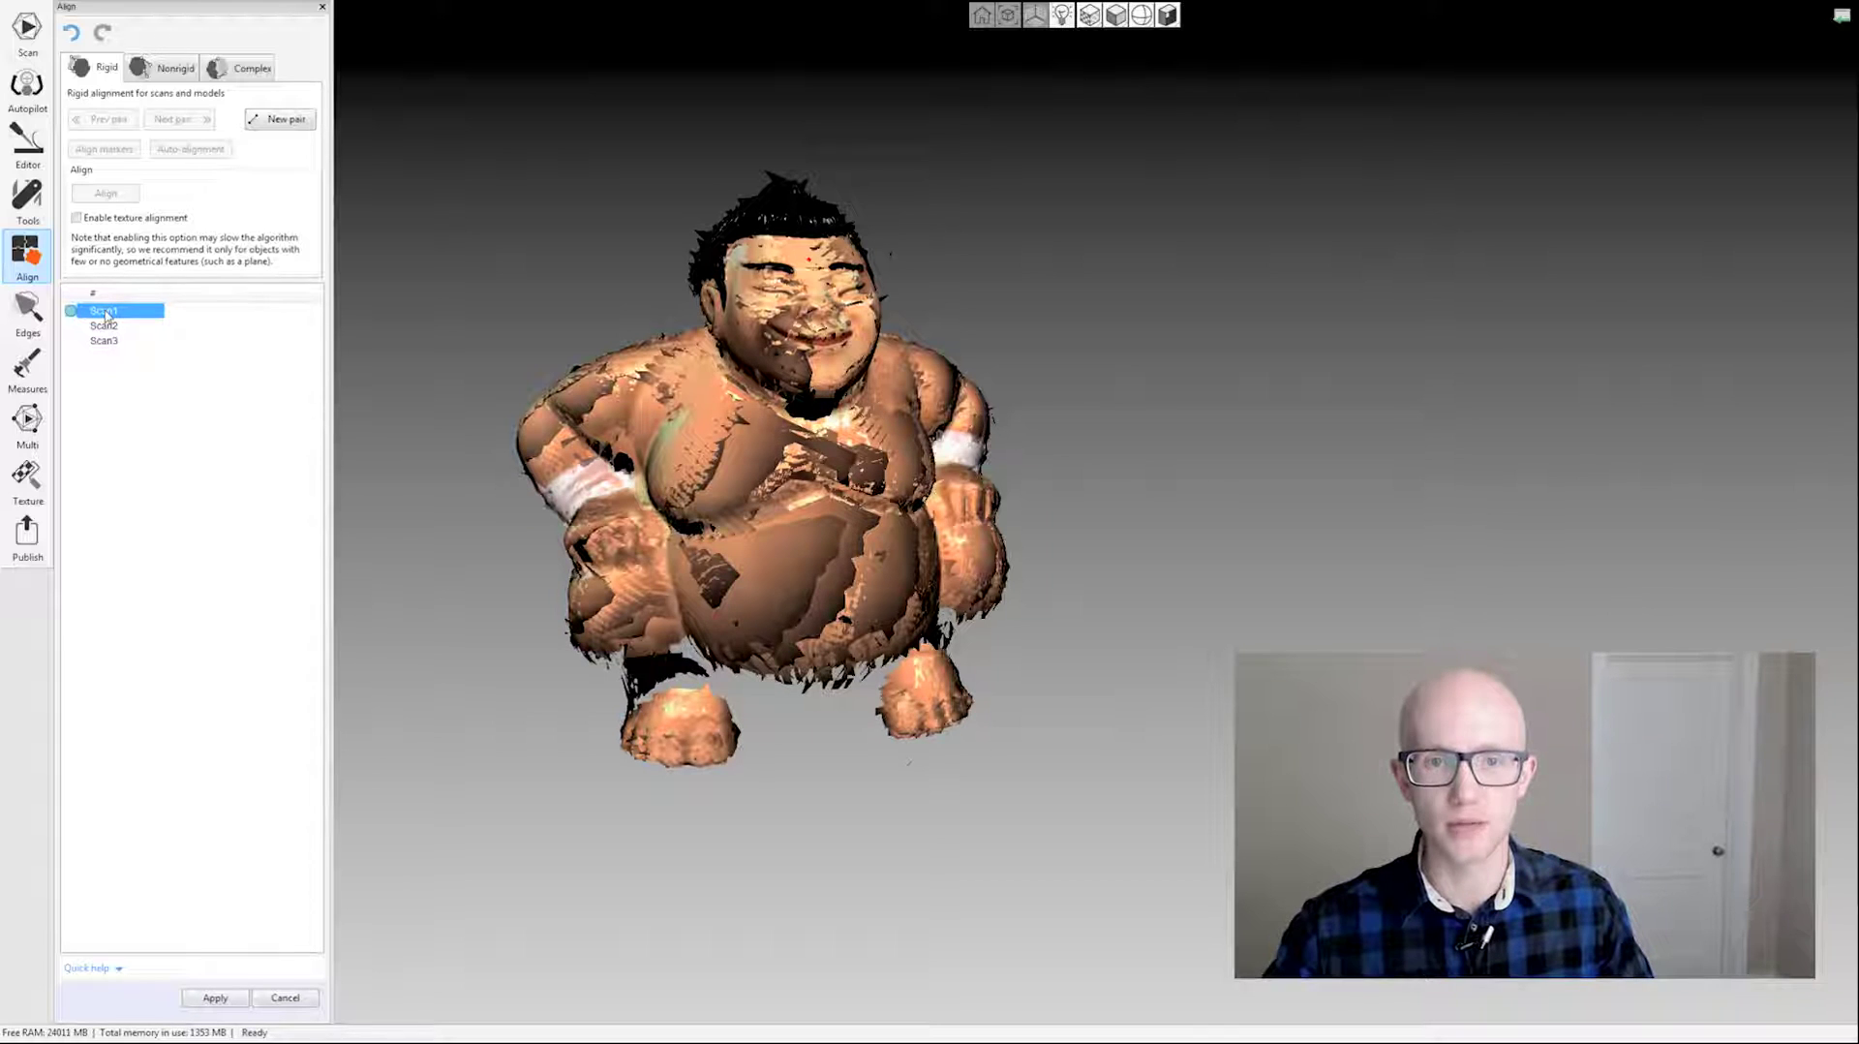
pyautogui.keyDown('ctrl'); pyautogui.click(114, 327); pyautogui.keyUp('ctrl')
pyautogui.click(105, 314)
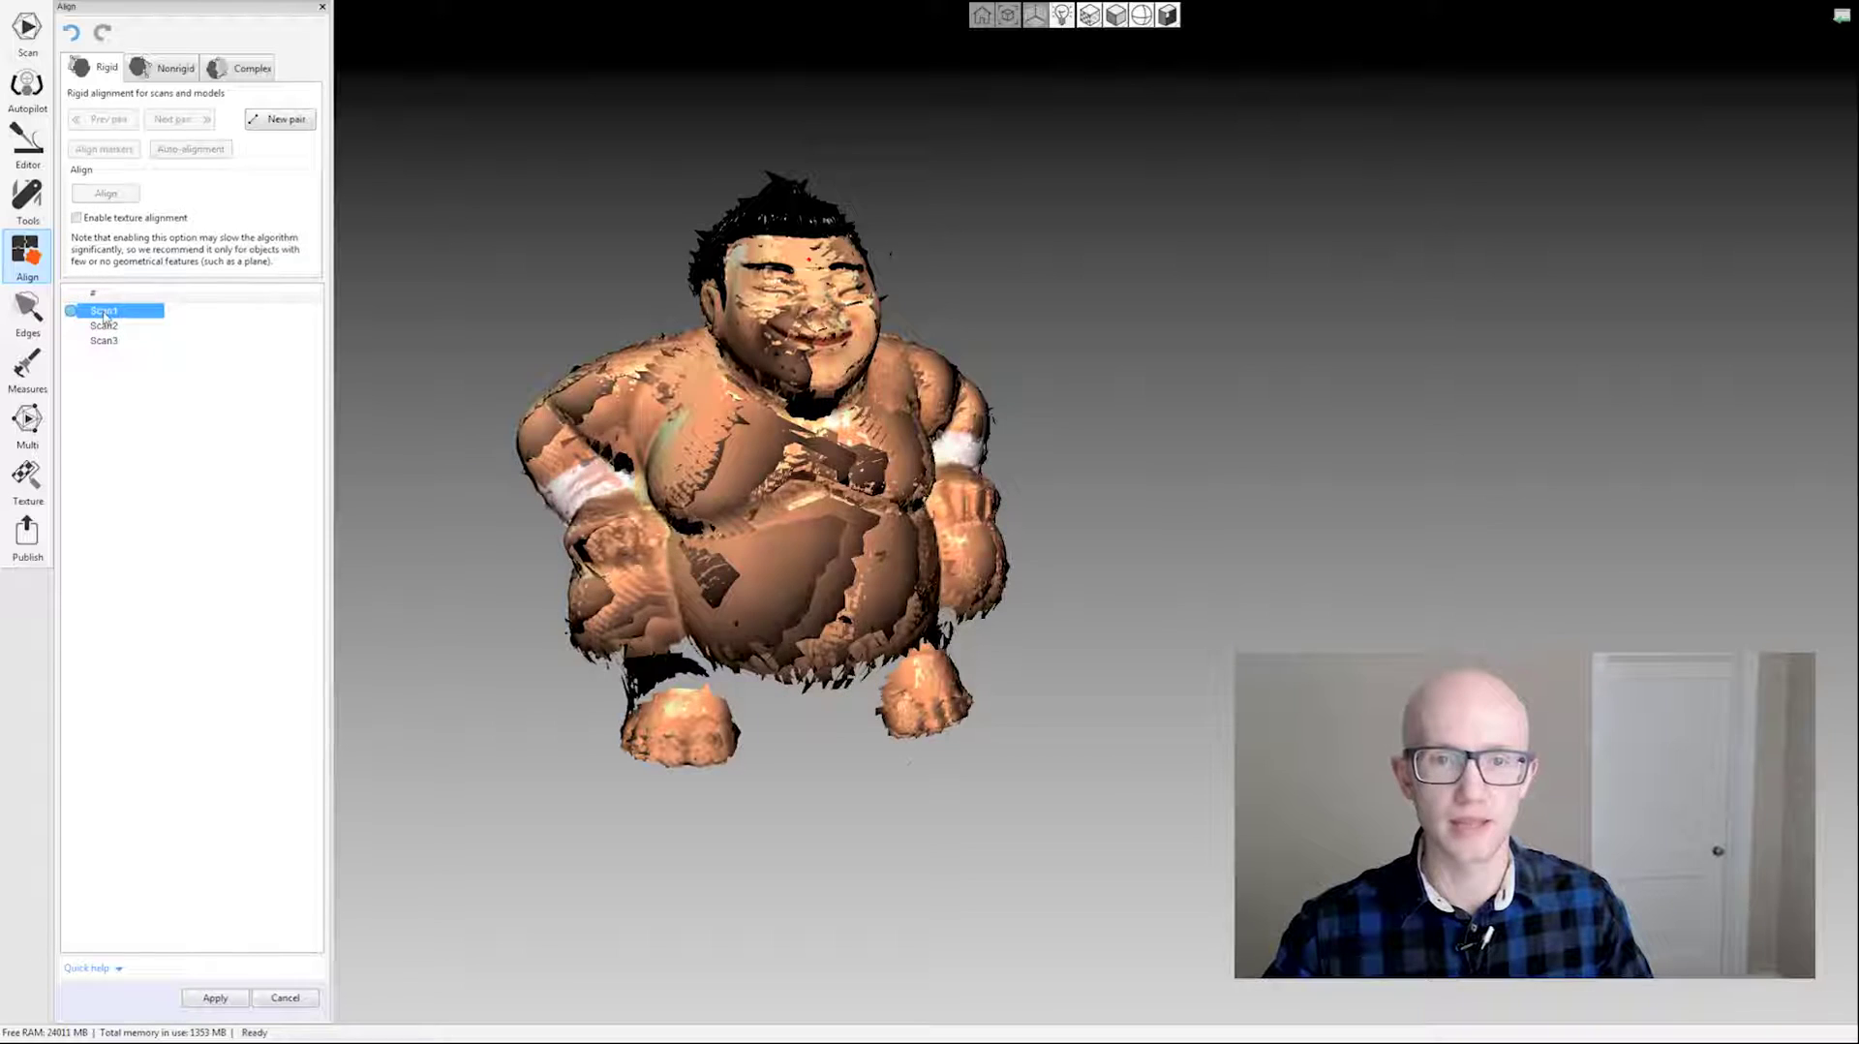
pyautogui.click(106, 326)
pyautogui.click(103, 312)
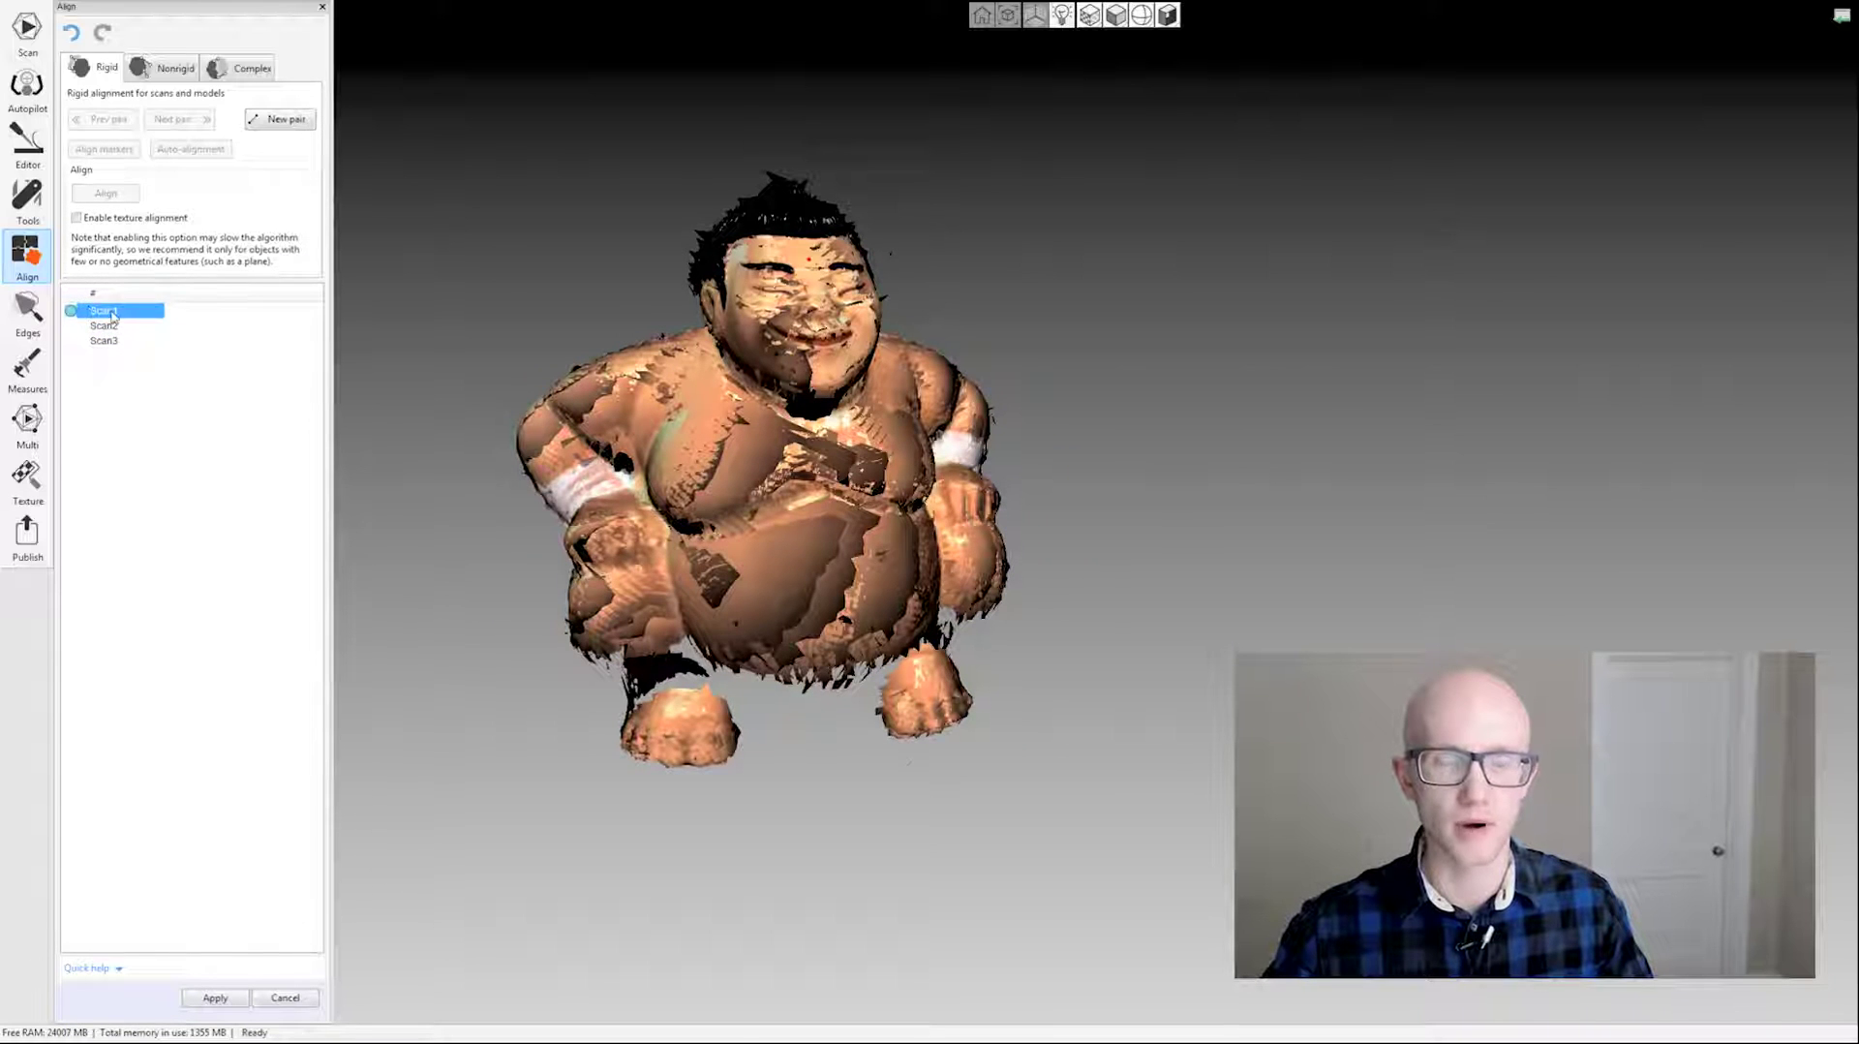
pyautogui.click(104, 341)
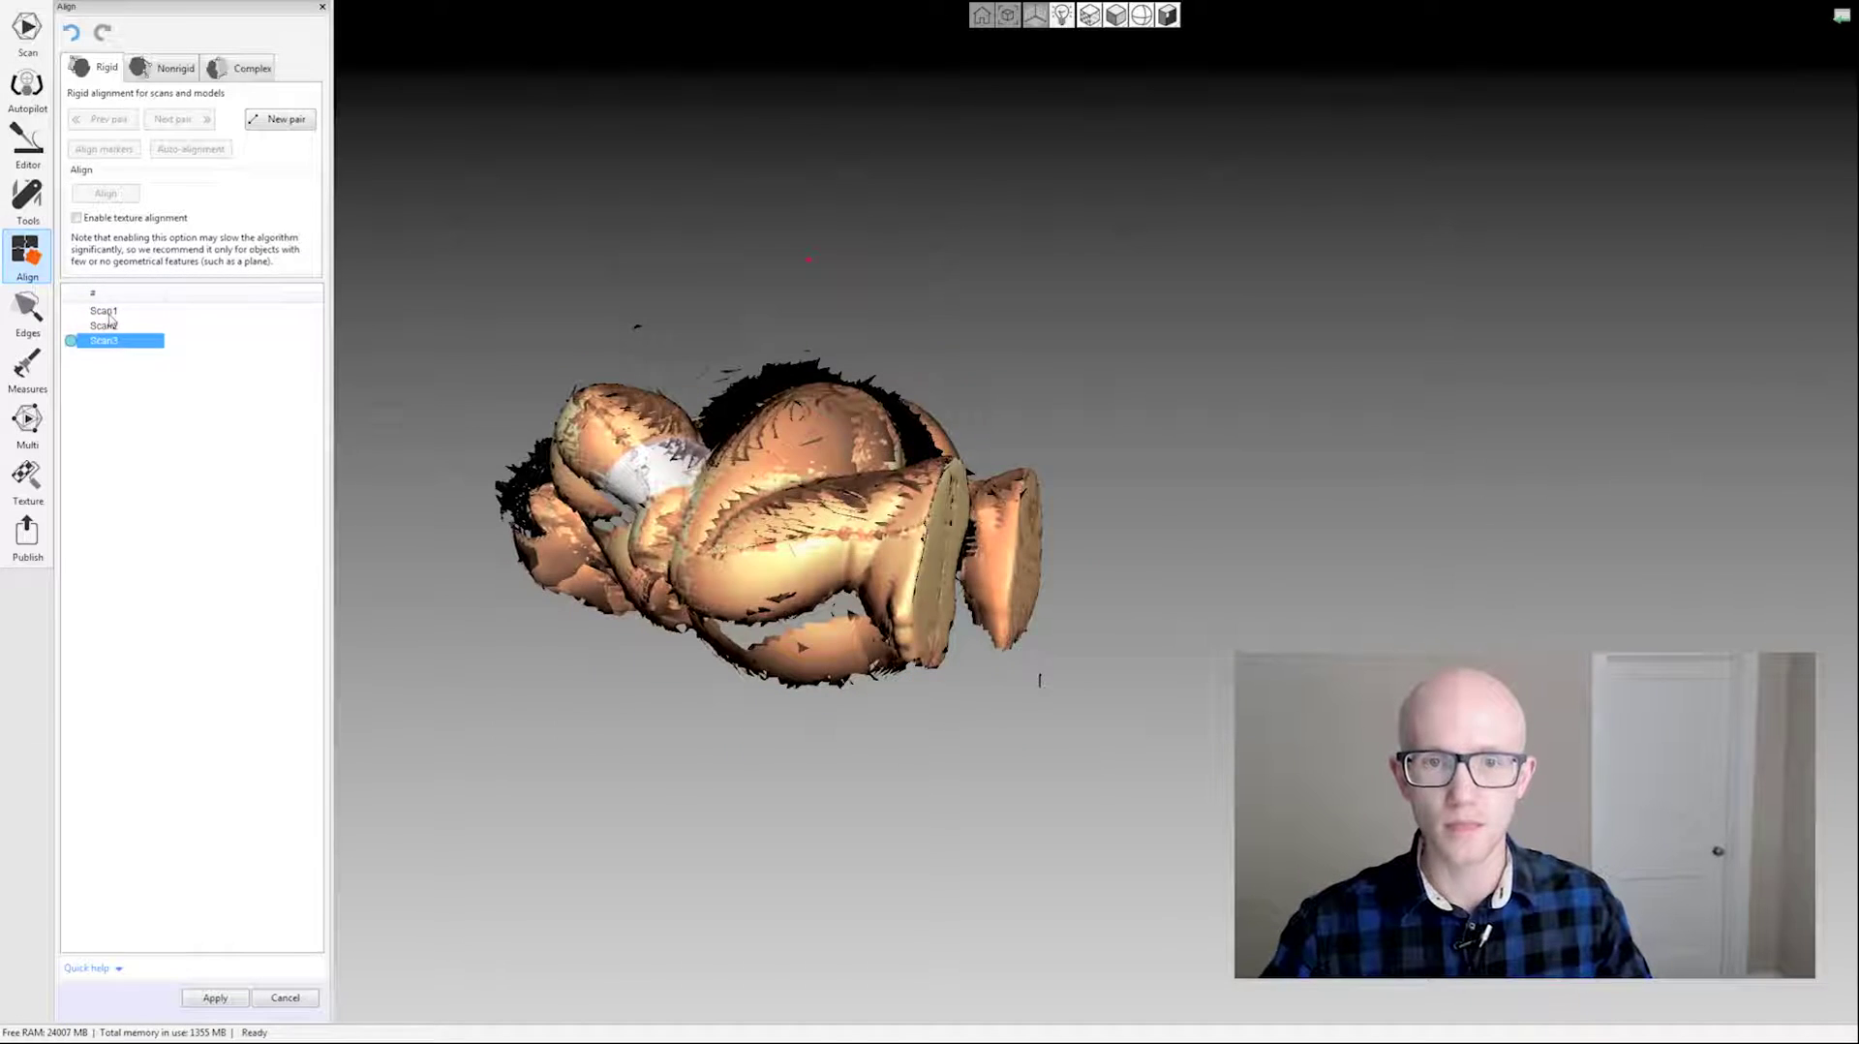
pyautogui.click(103, 311)
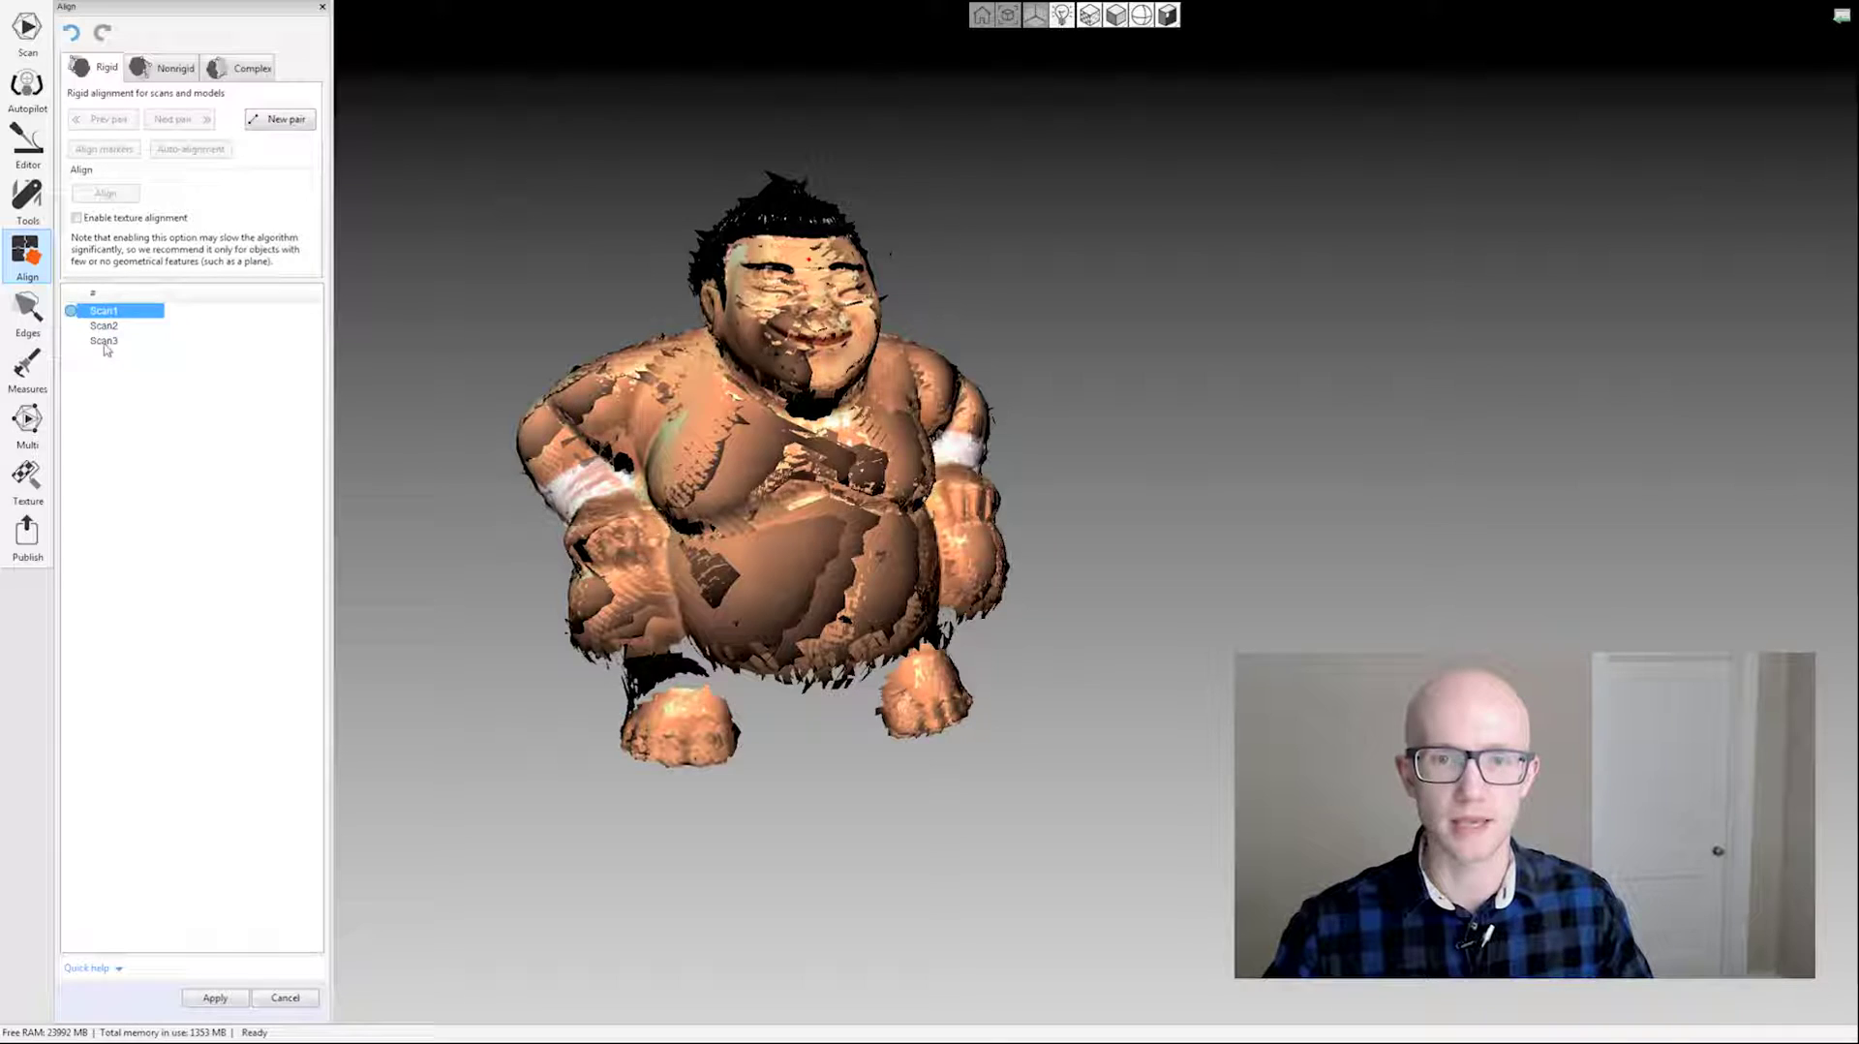
# Mark Scan3 as registered and preview Scan2 against it.
pyautogui.click(106, 343)
pyautogui.rightClick(109, 350)
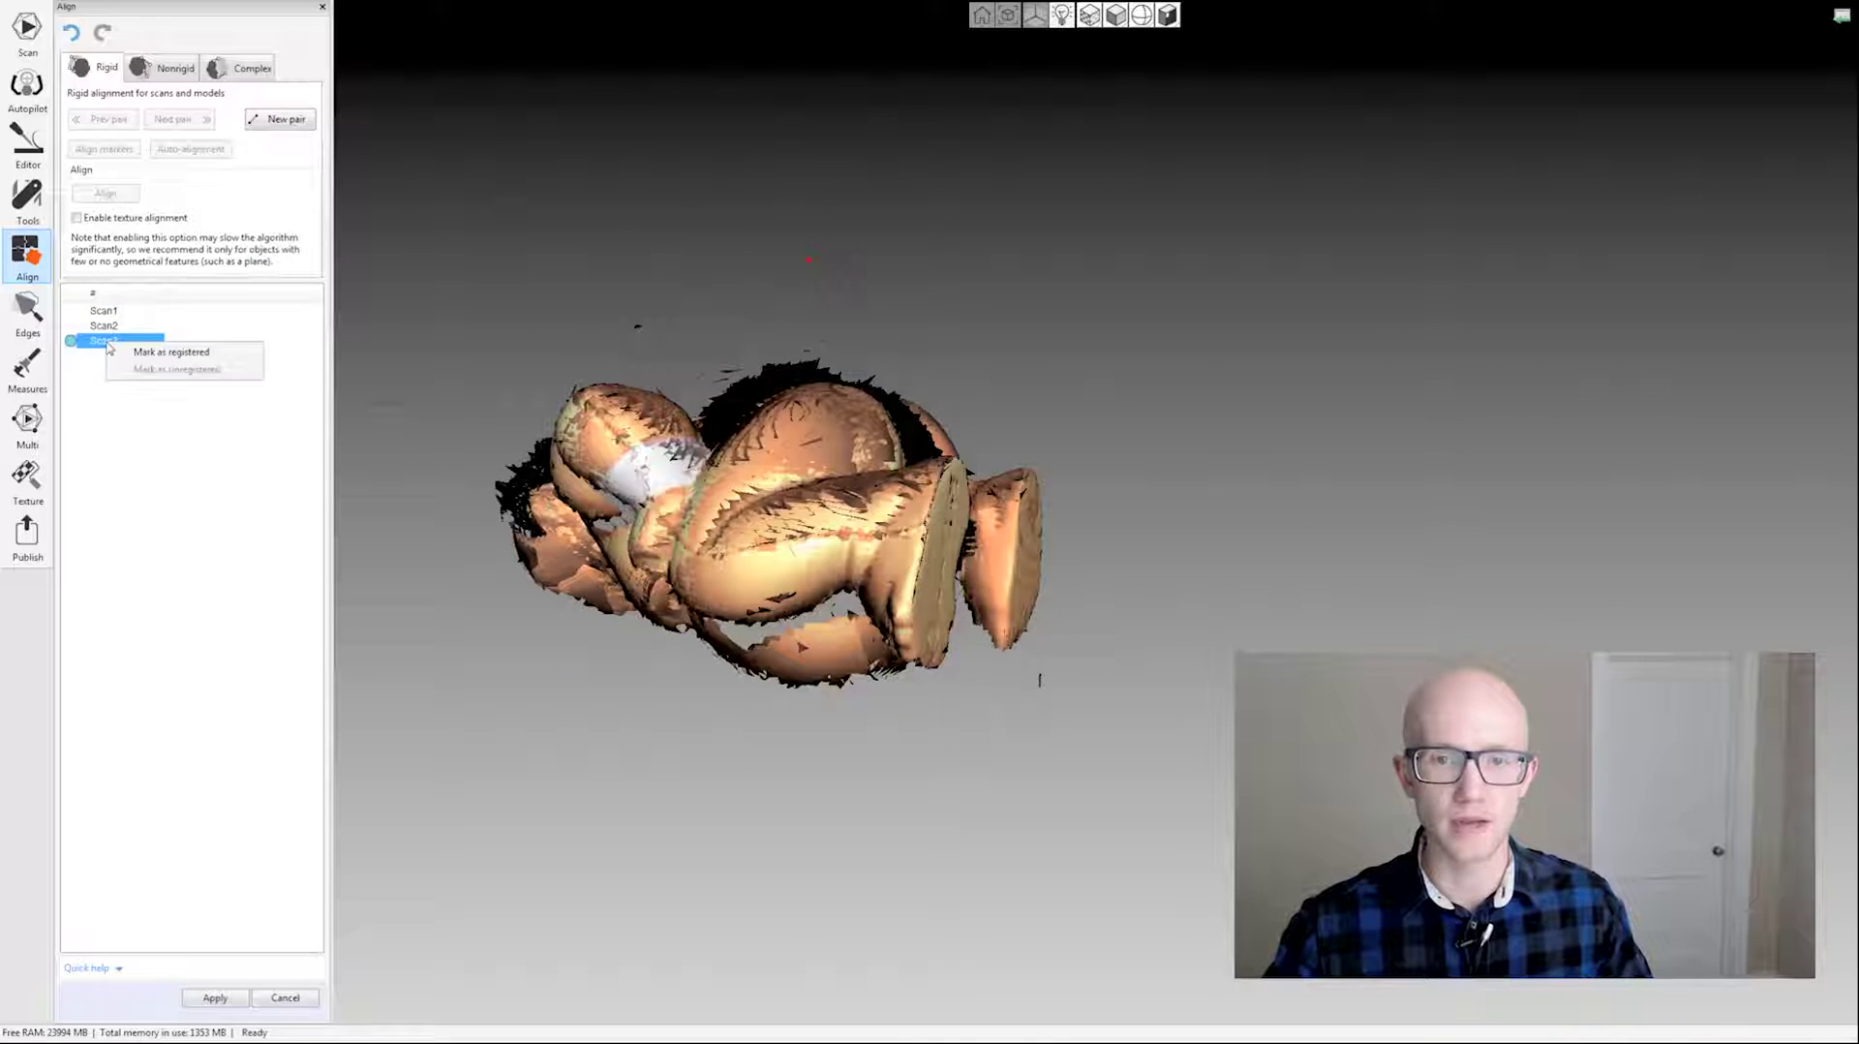
pyautogui.click(177, 358)
pyautogui.keyDown('ctrl'); pyautogui.click(102, 326); pyautogui.keyUp('ctrl')
pyautogui.keyDown('ctrl'); pyautogui.click(107, 329); pyautogui.keyUp('ctrl')
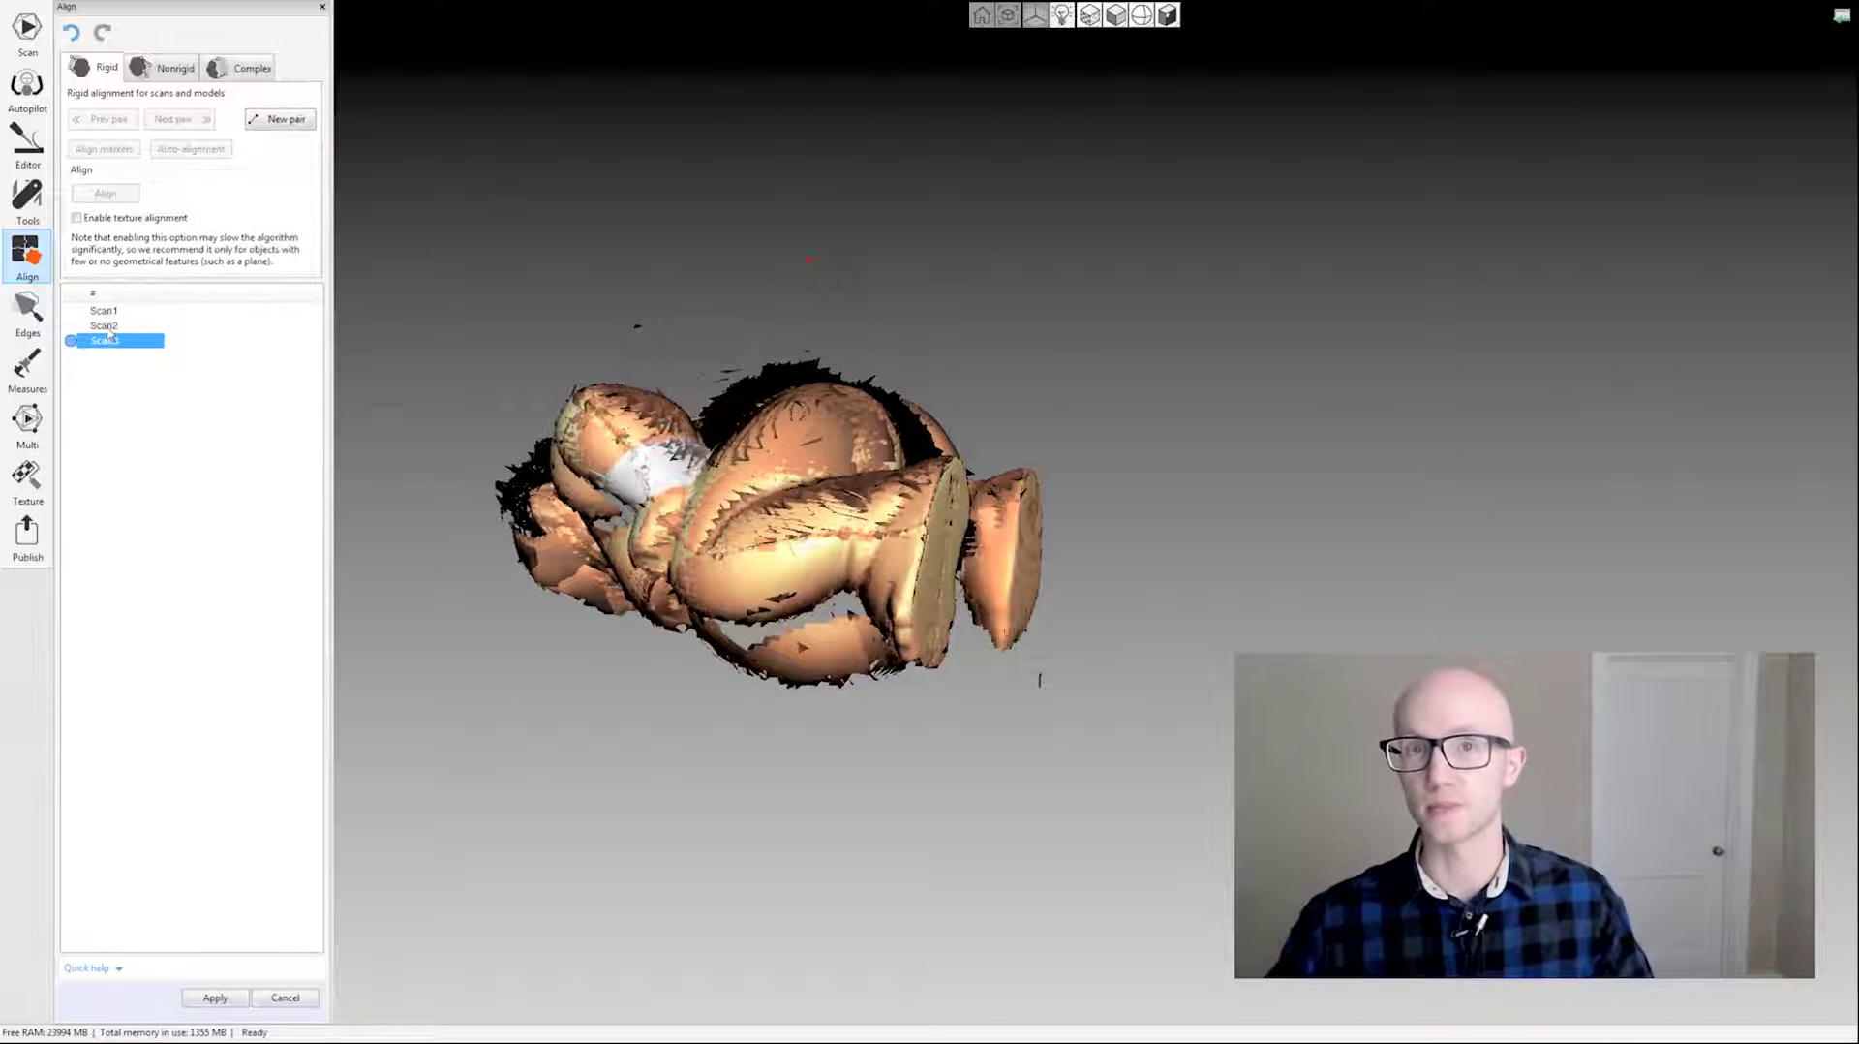
pyautogui.keyDown('ctrl'); pyautogui.click(106, 329); pyautogui.keyUp('ctrl')
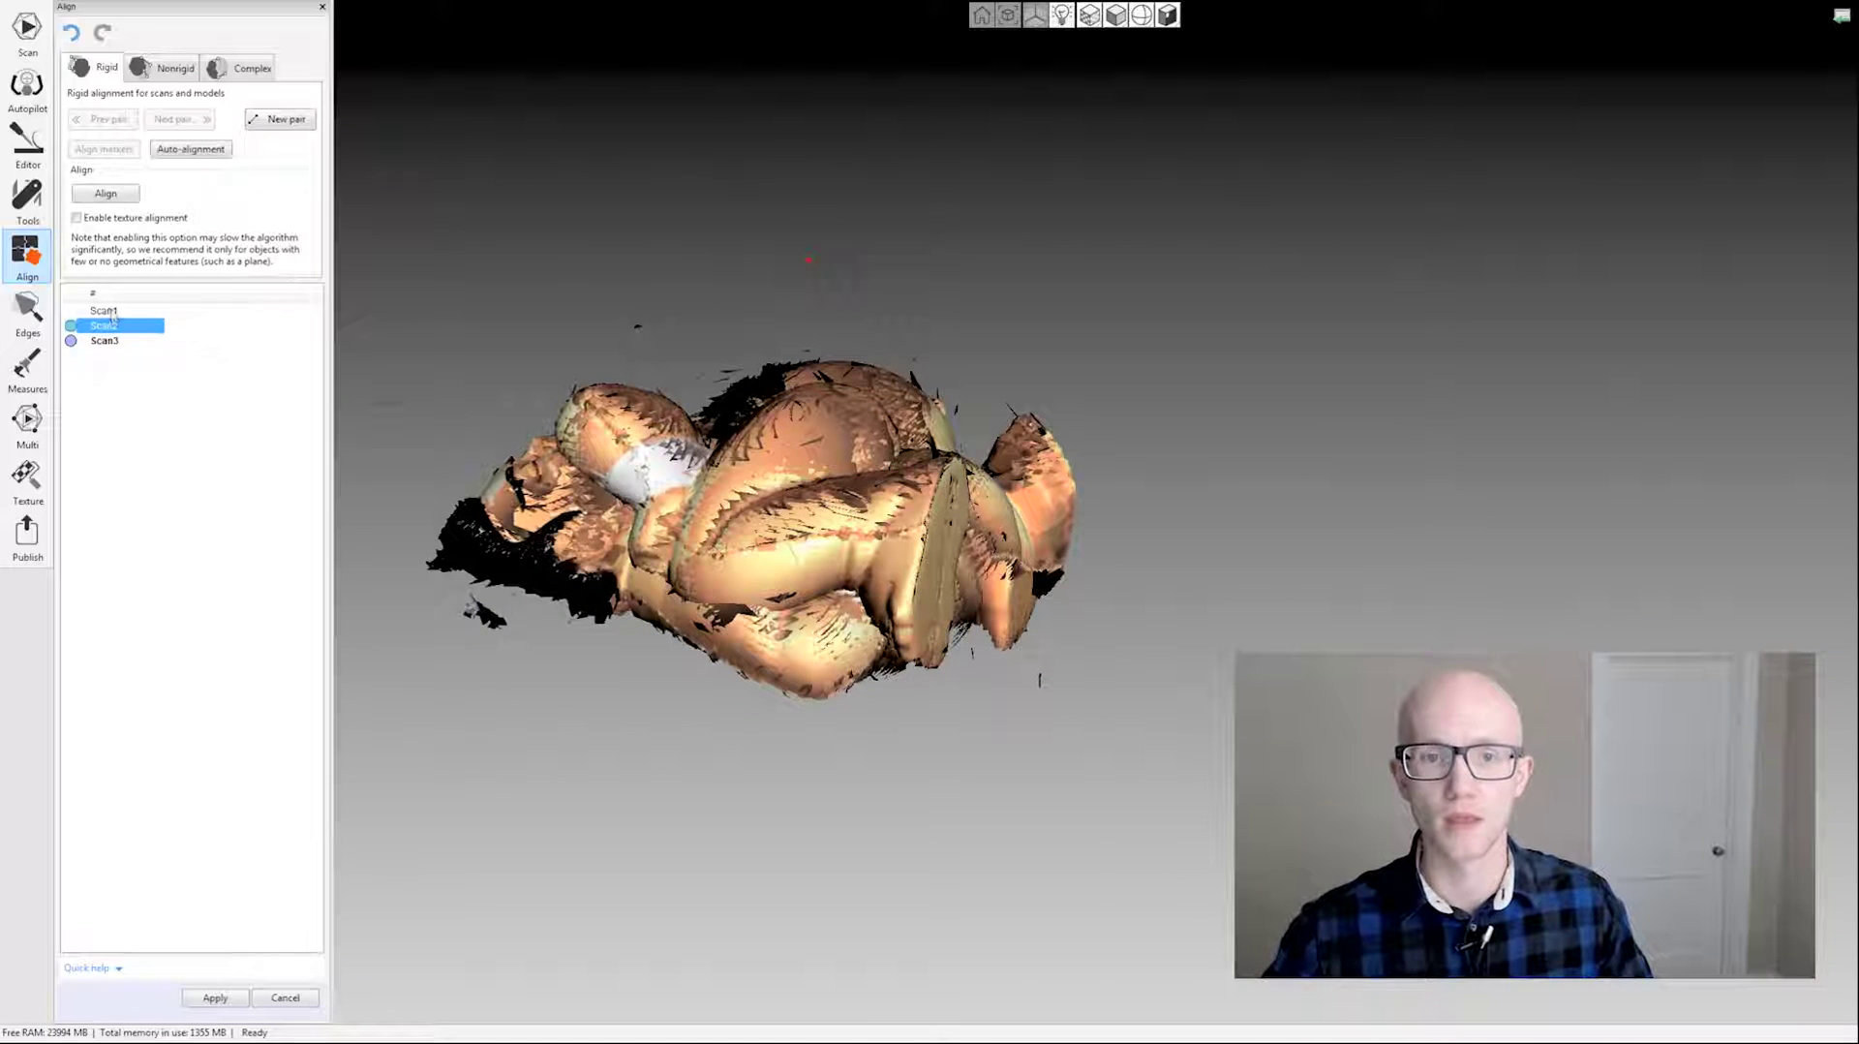
pyautogui.click(109, 343)
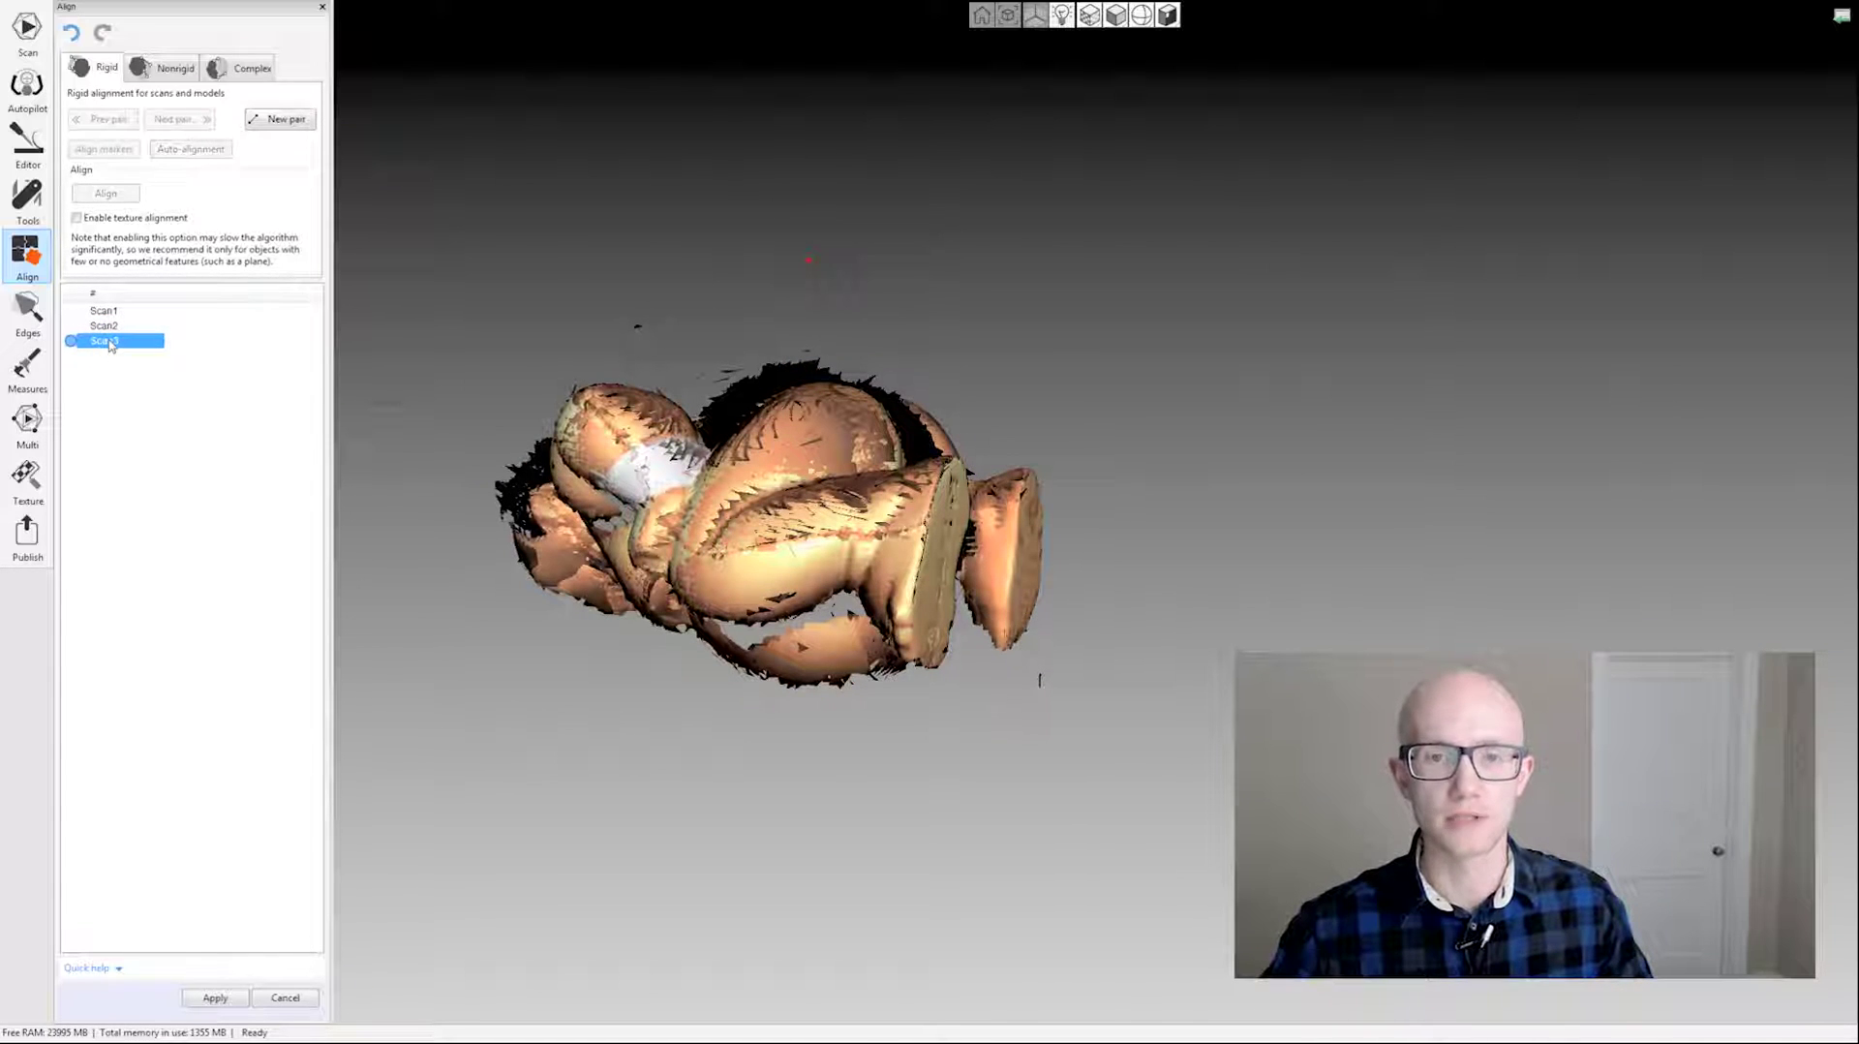
# Make Scan1 the only registered reference scan in place of Scan3.
pyautogui.click(104, 315)
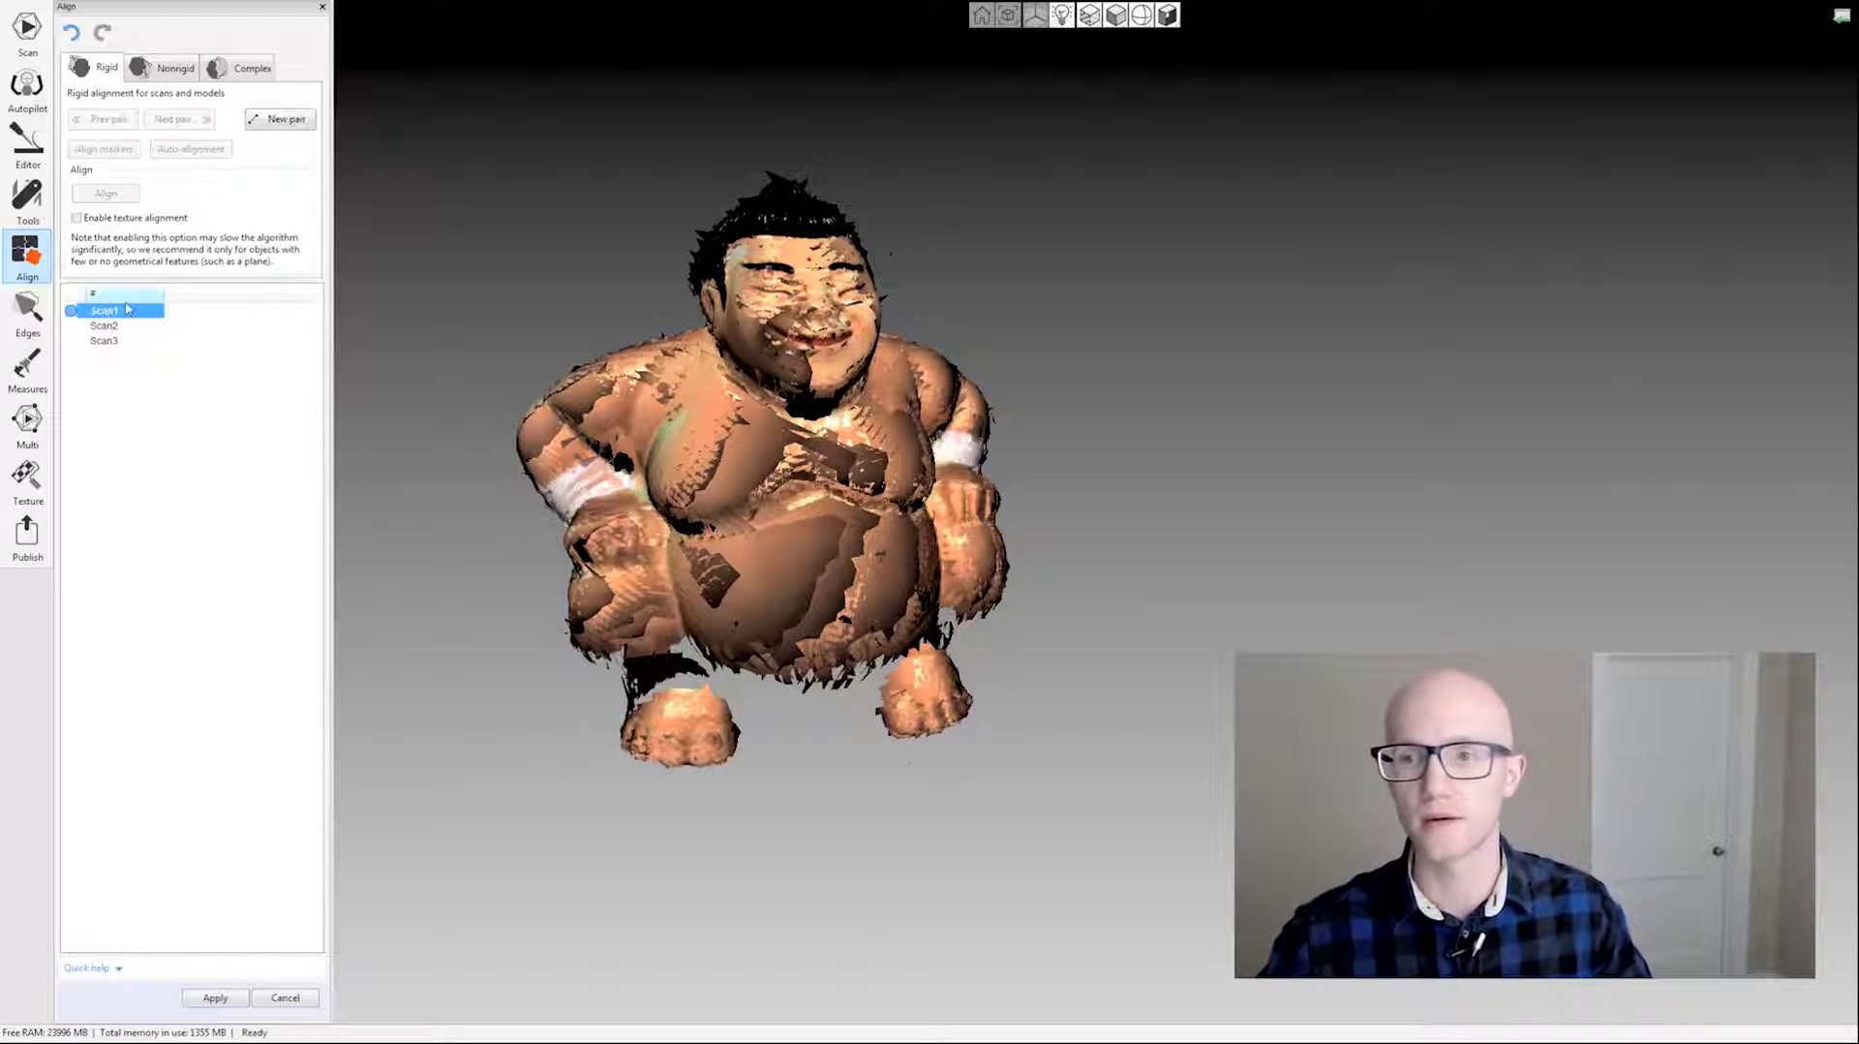
pyautogui.moveTo(933, 623); pyautogui.dragTo(894, 605)
pyautogui.moveTo(799, 495)
pyautogui.mouseDown()
pyautogui.moveTo(801, 473)
pyautogui.moveTo(804, 490)
pyautogui.mouseUp()
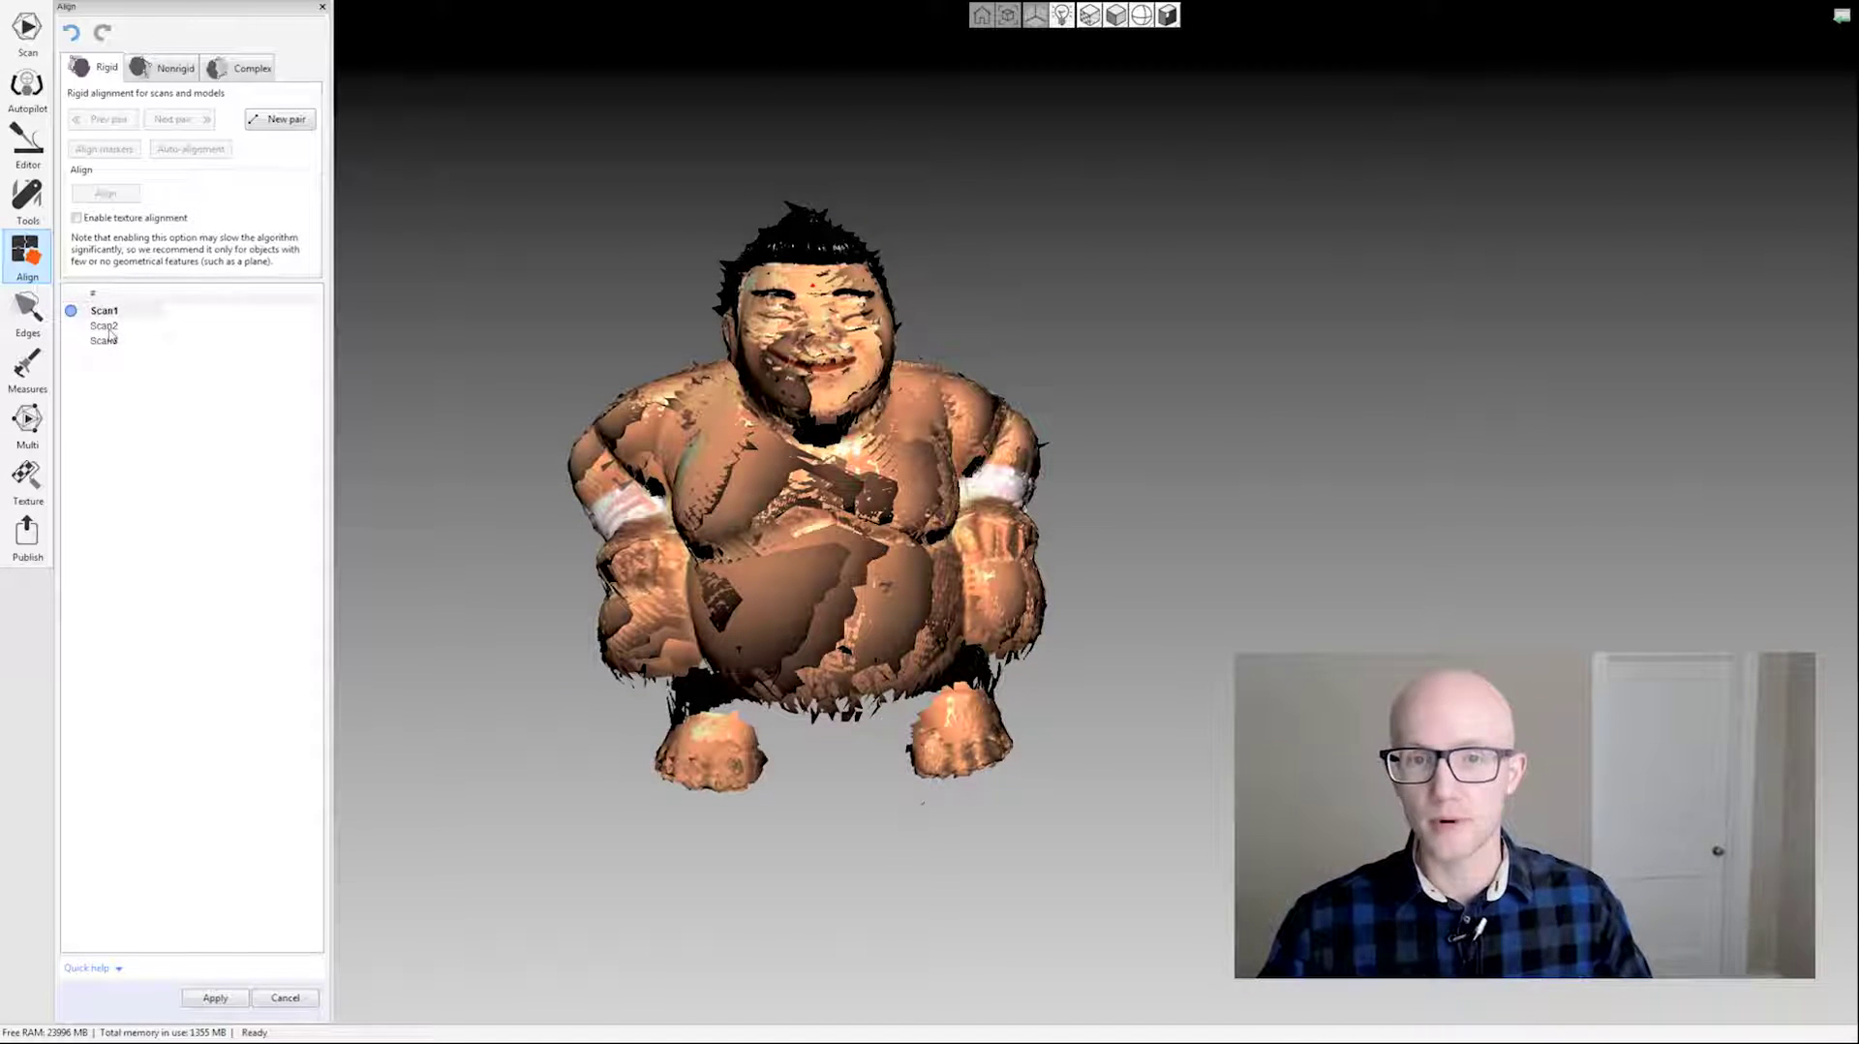
# Select Scan2 for alignment to Scan1, and move and rotate it so it stands upright beside Scan1, facing the same way.
pyautogui.click(120, 312)
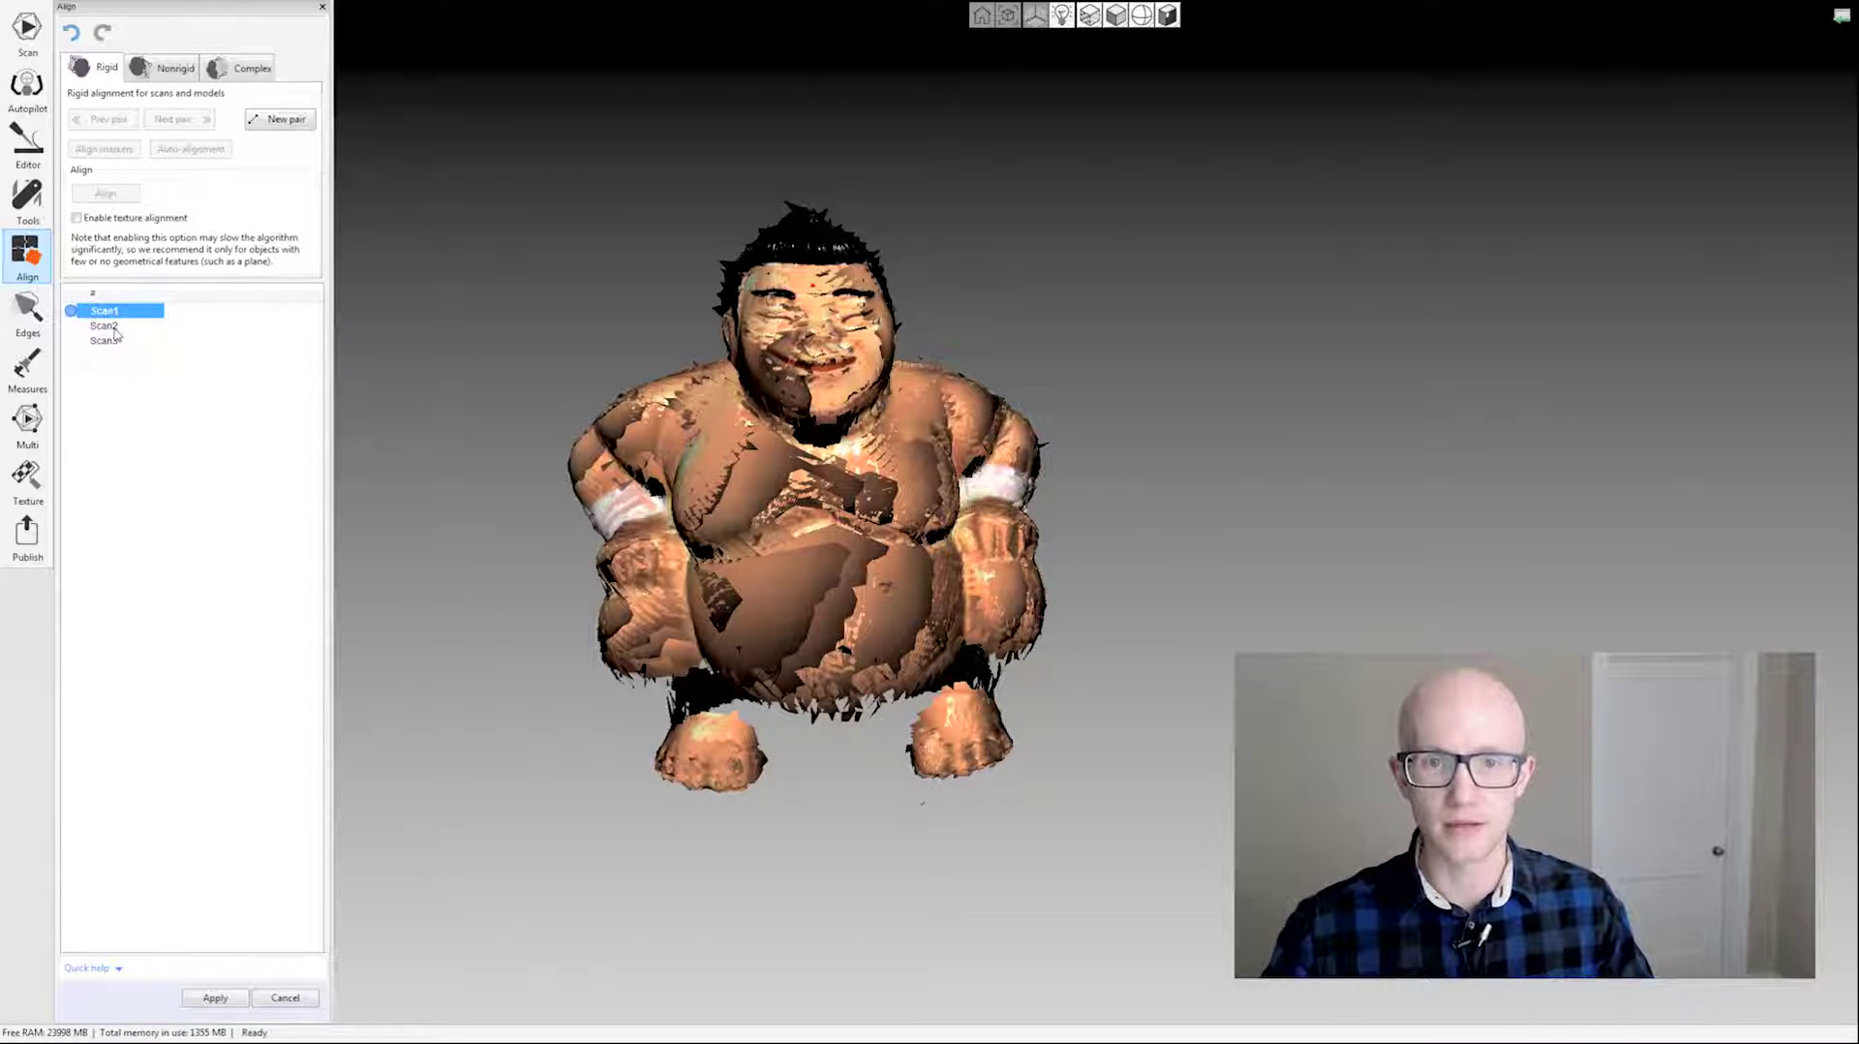
pyautogui.click(112, 327)
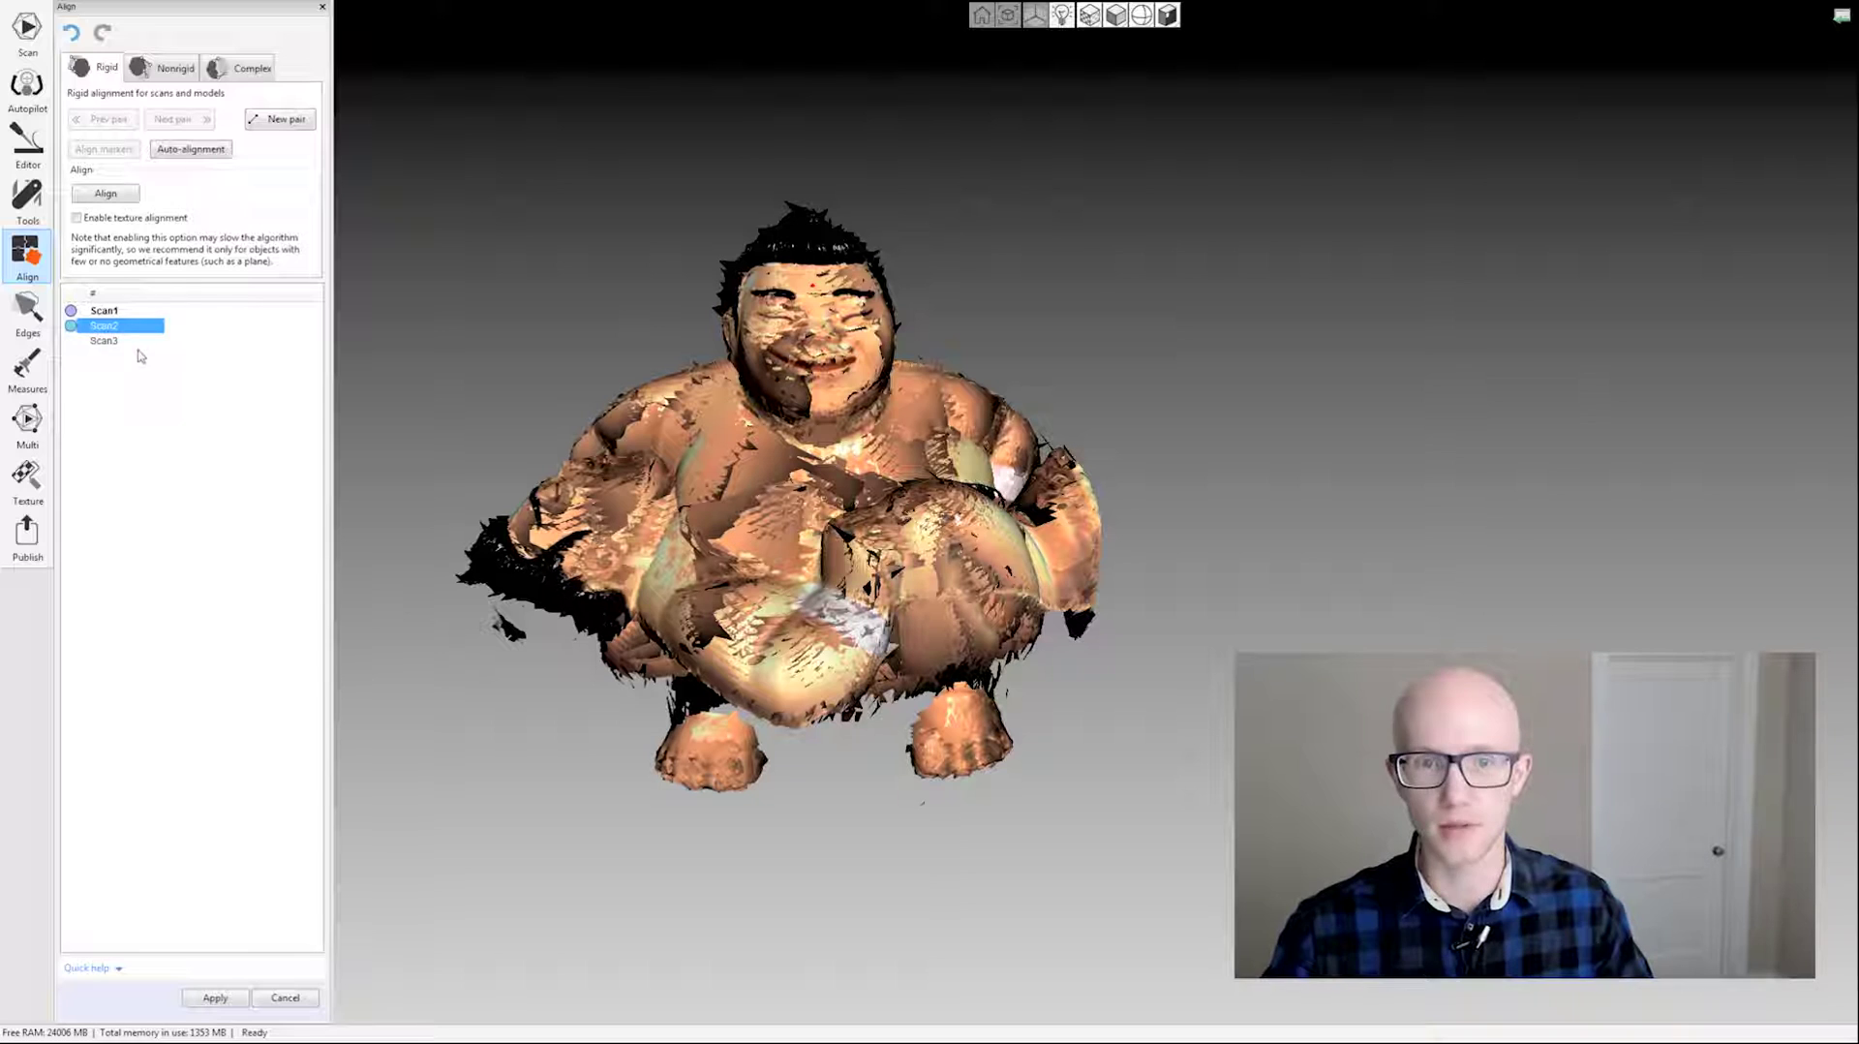
pyautogui.moveTo(850, 585); pyautogui.dragTo(842, 539)
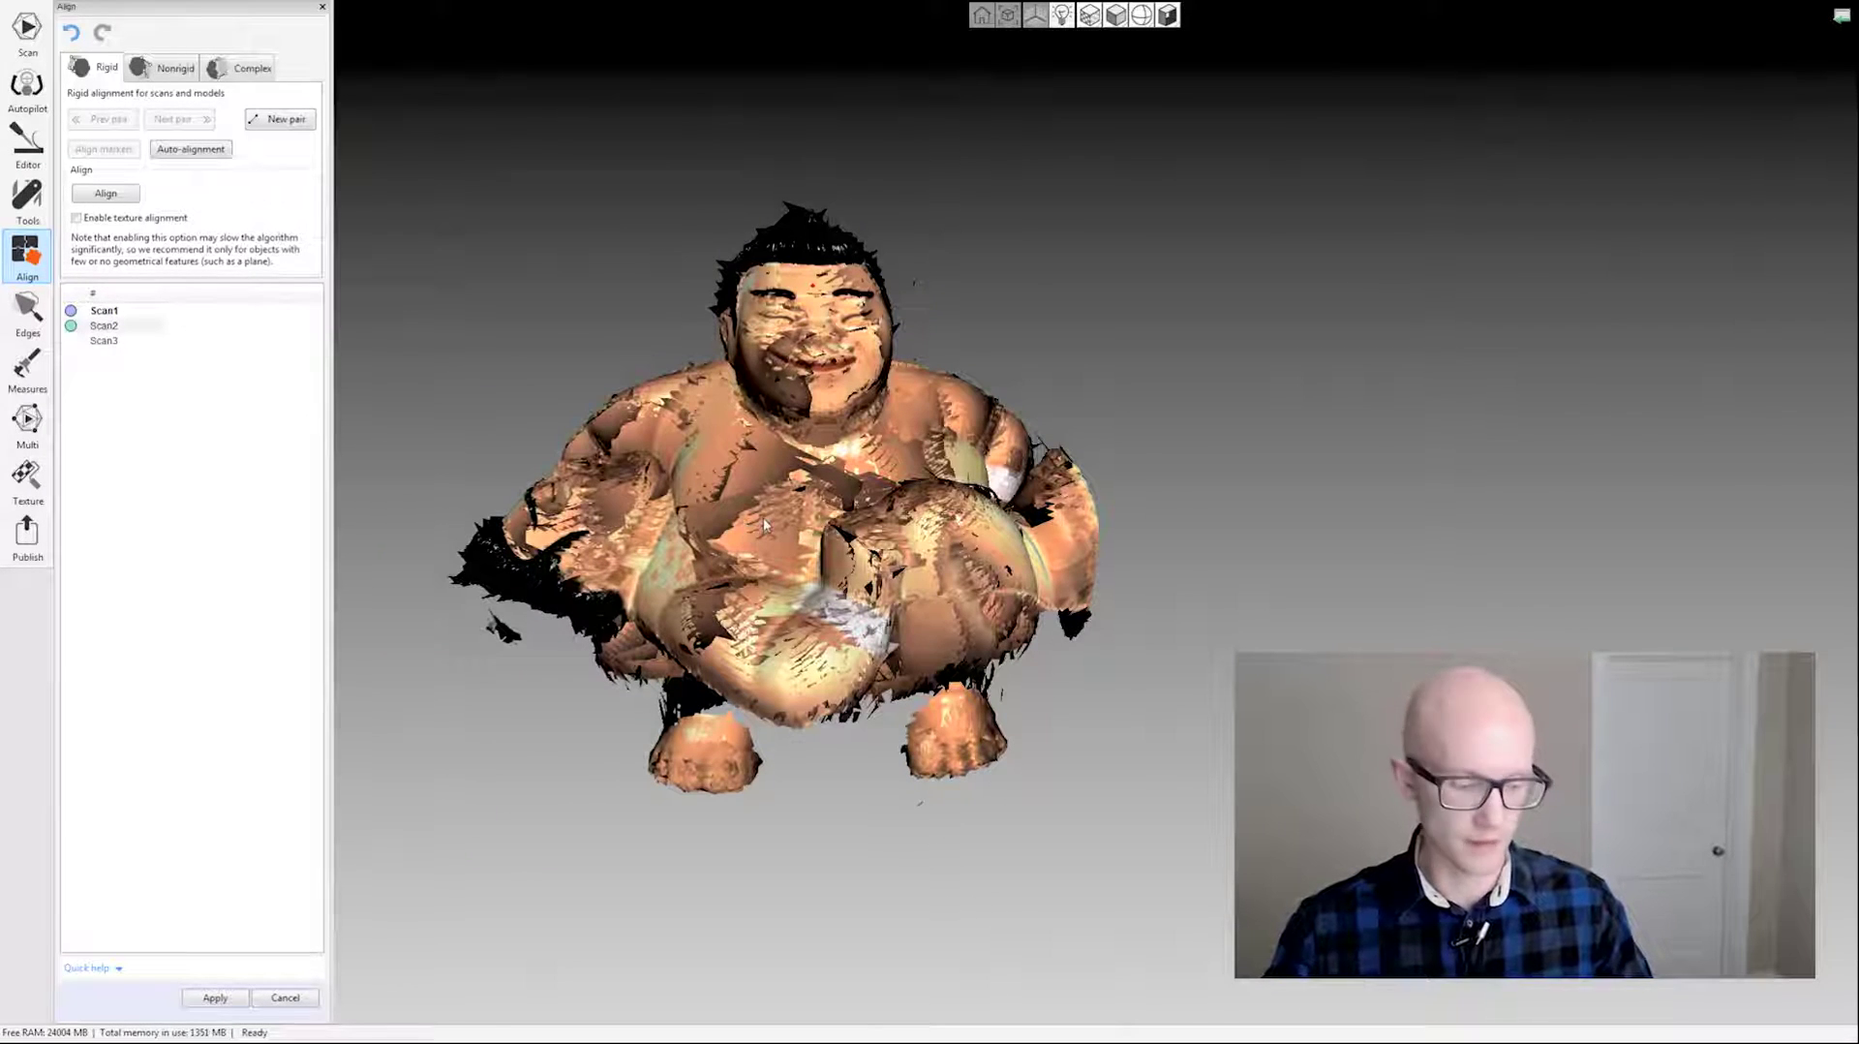
pyautogui.moveTo(710, 519); pyautogui.dragTo(1036, 656)
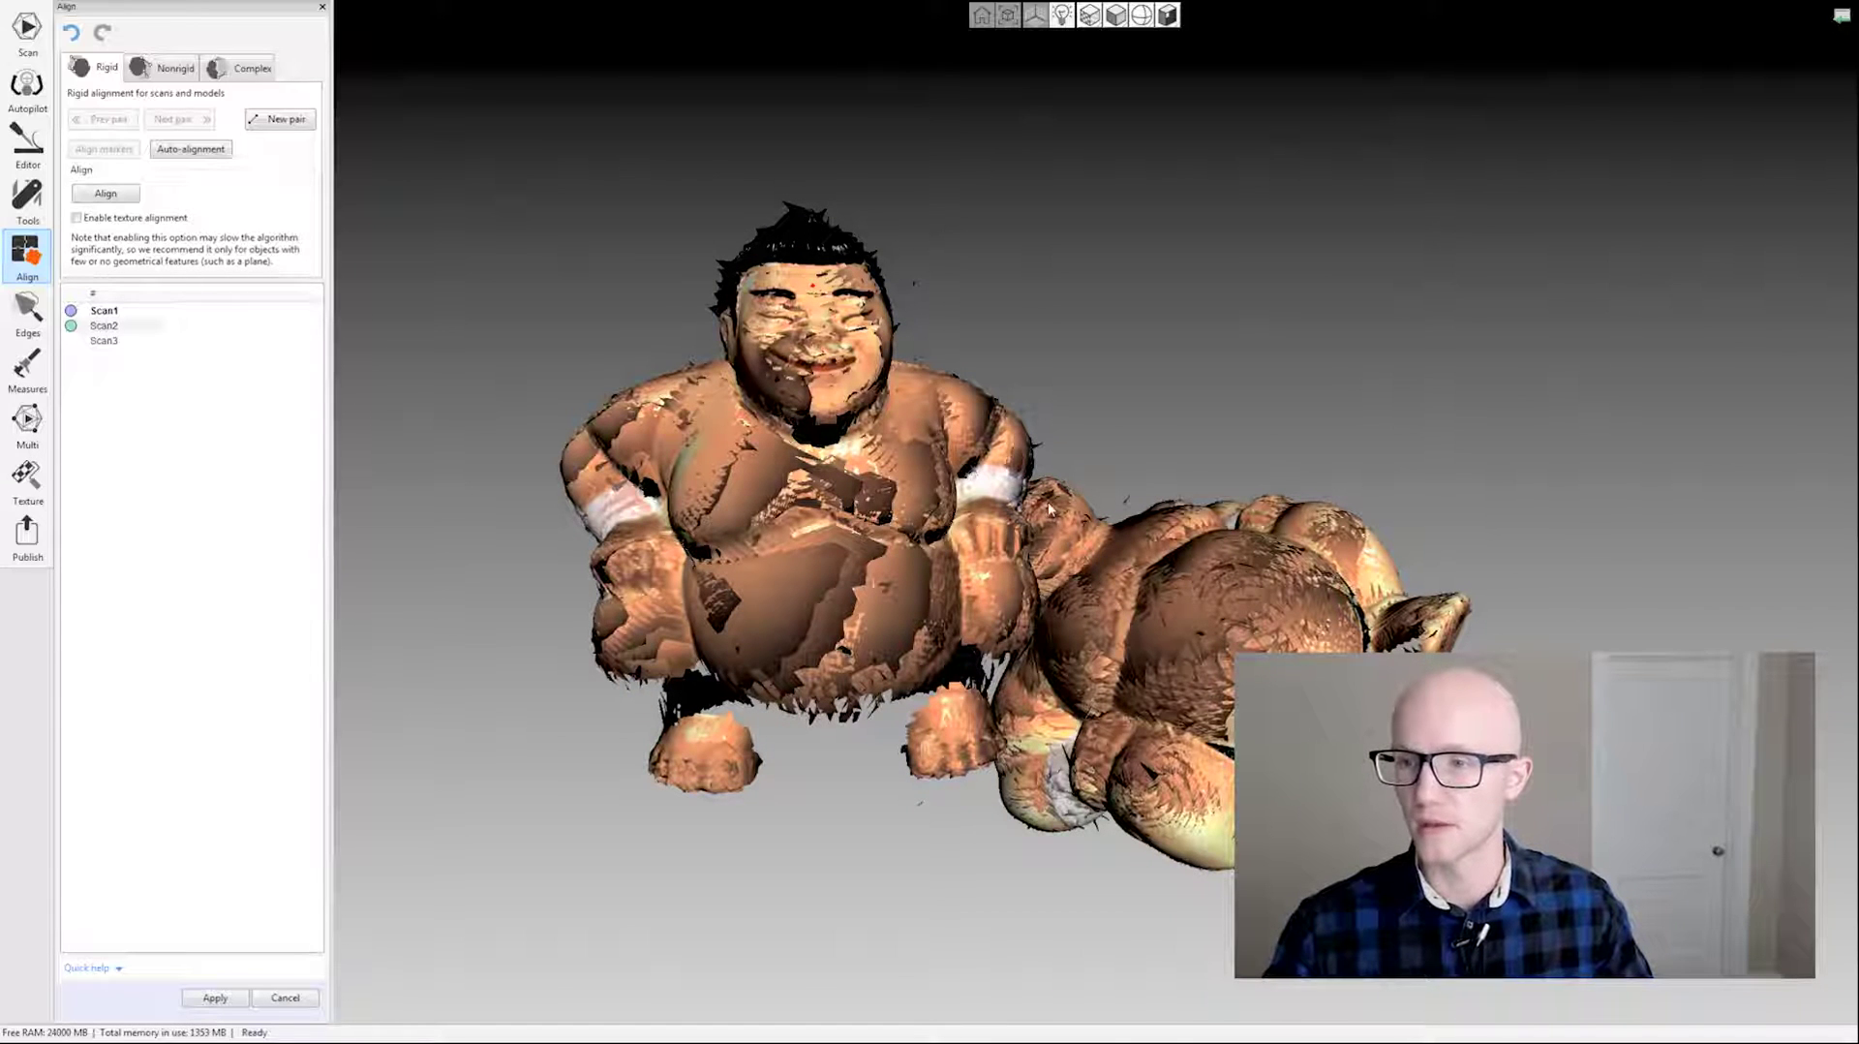
pyautogui.moveTo(1273, 617); pyautogui.dragTo(1419, 686)
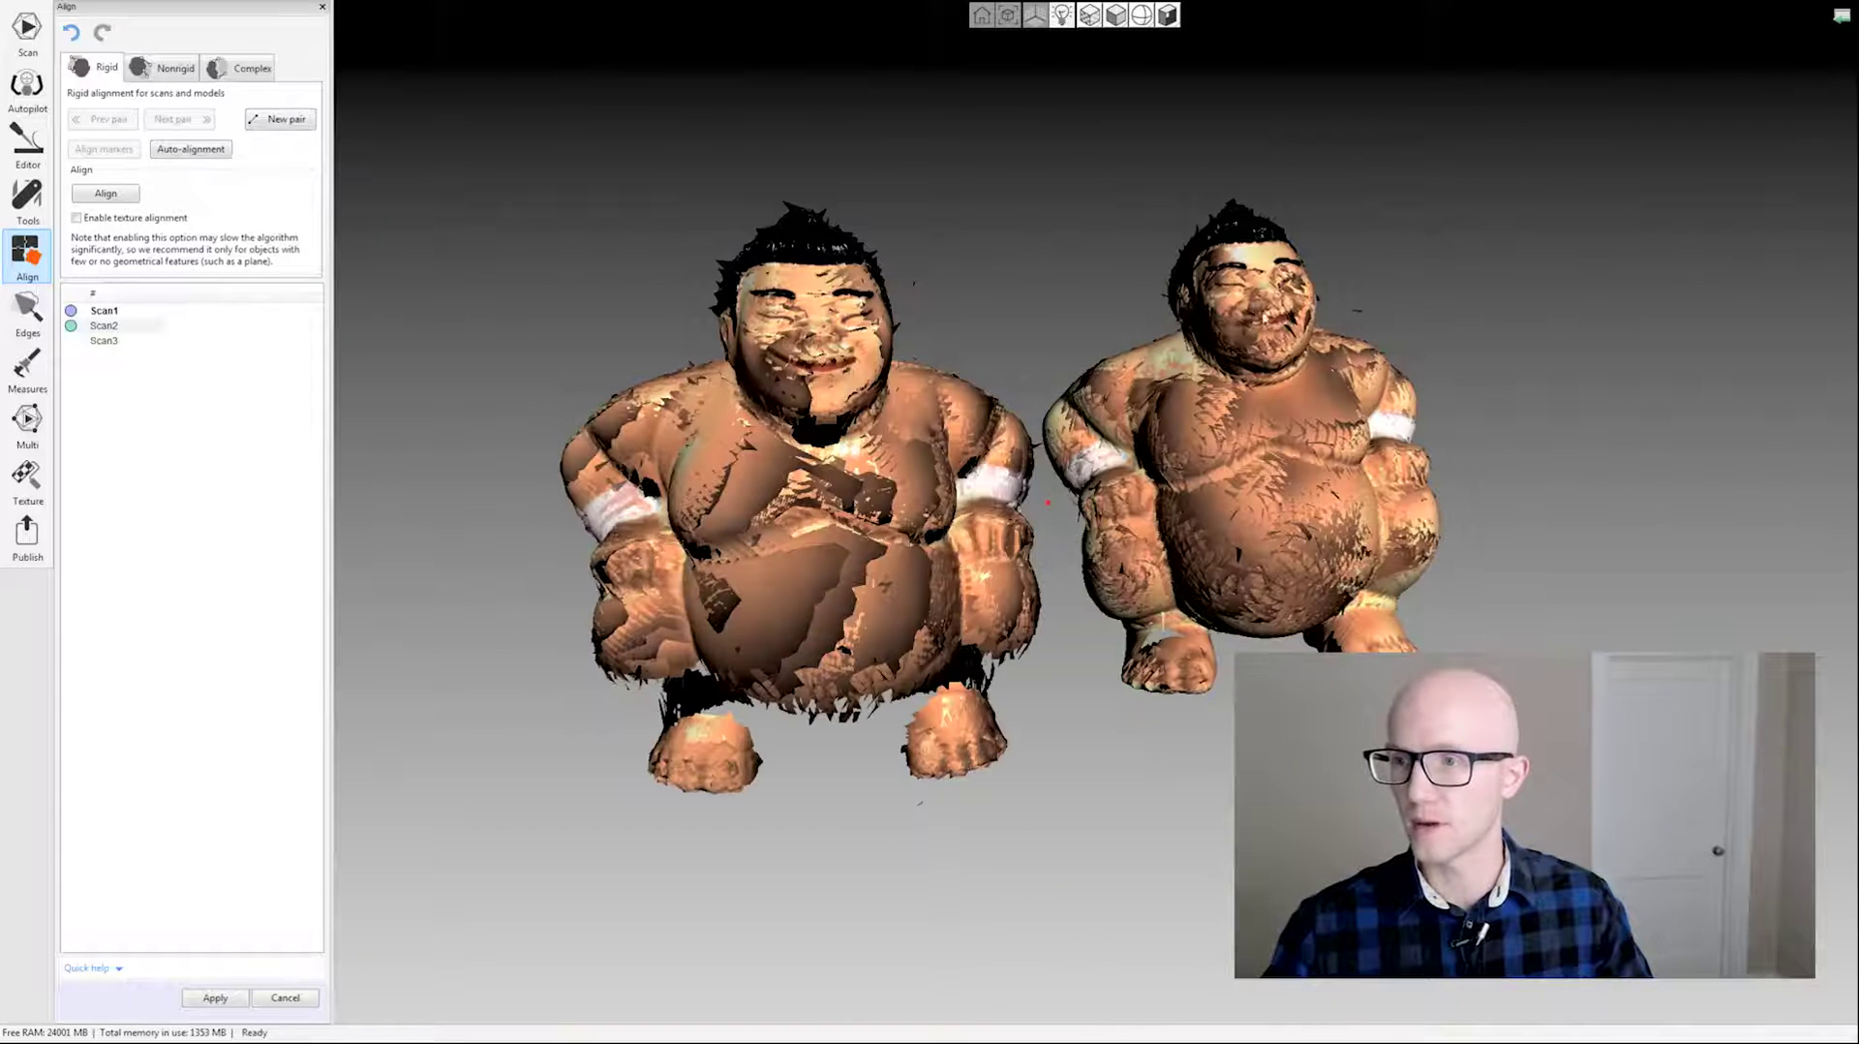
# Preview Scan3 and Scan2 in turn against the registered Scan1.
pyautogui.moveTo(1248, 474); pyautogui.dragTo(1305, 451)
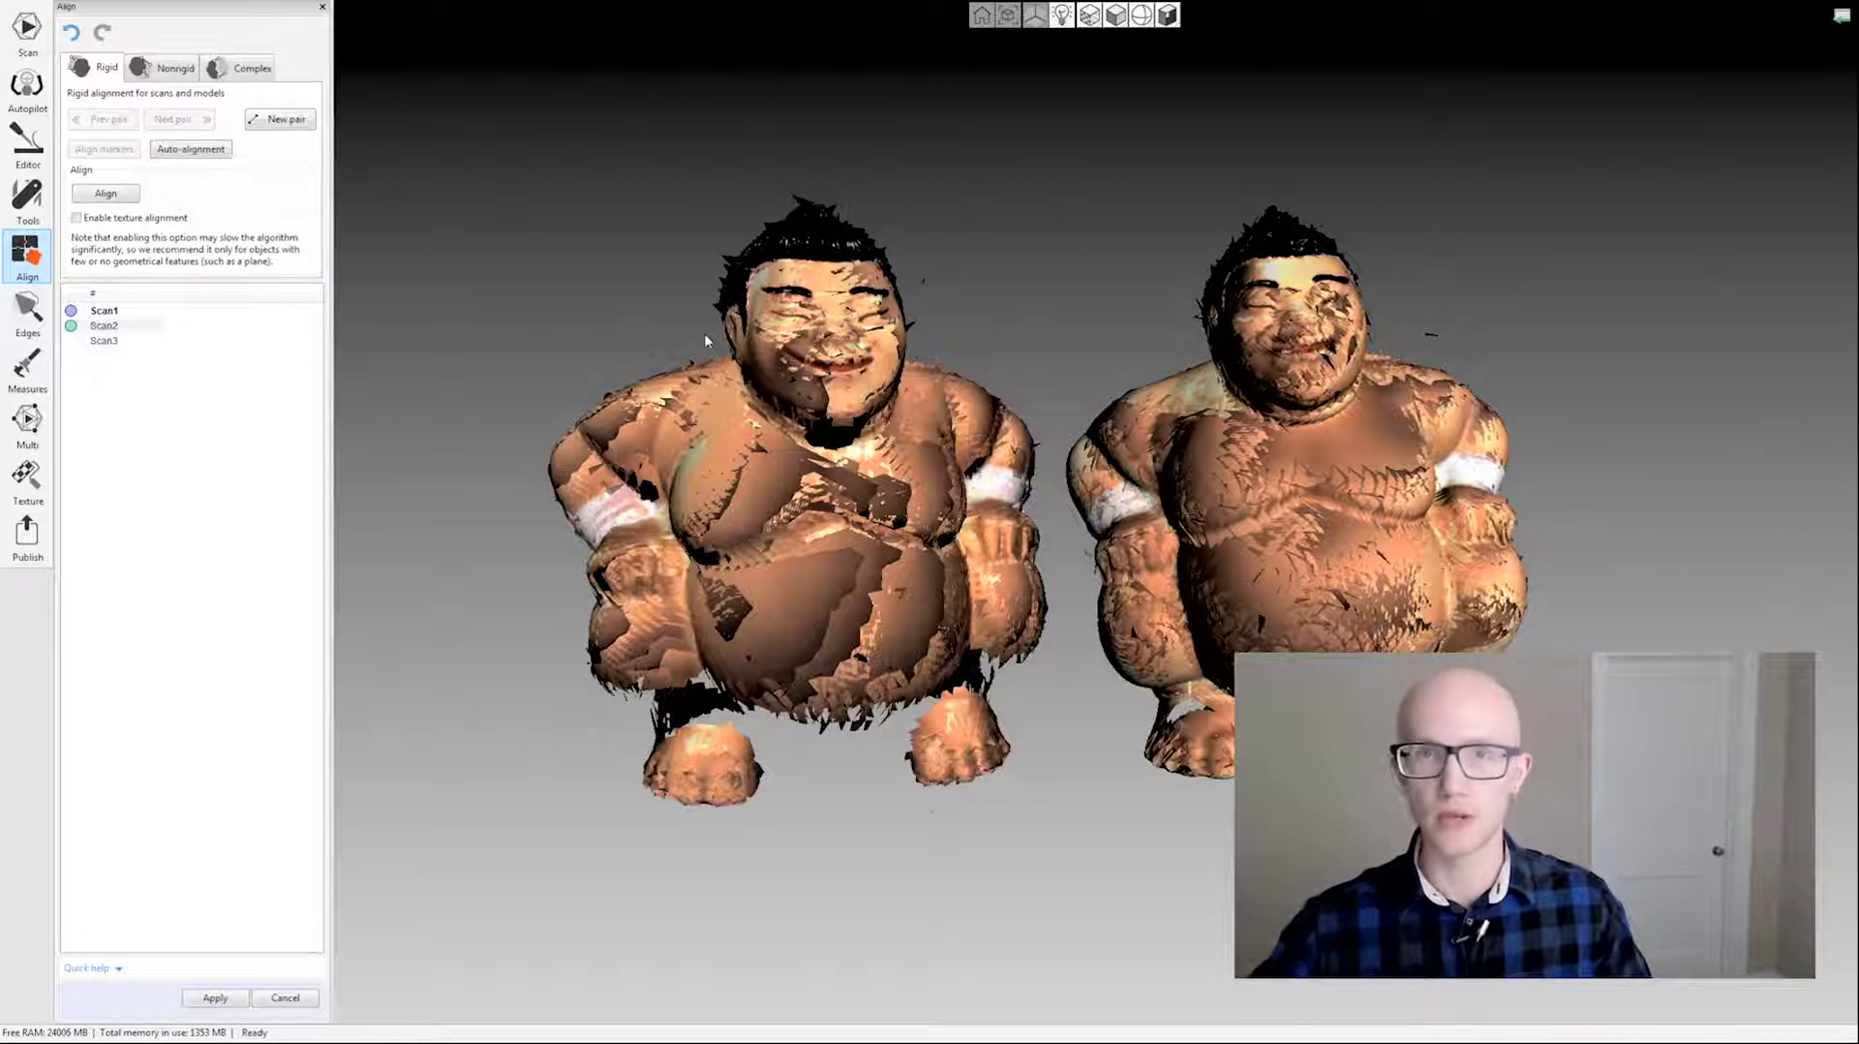
pyautogui.click(114, 341)
pyautogui.click(112, 329)
pyautogui.click(108, 343)
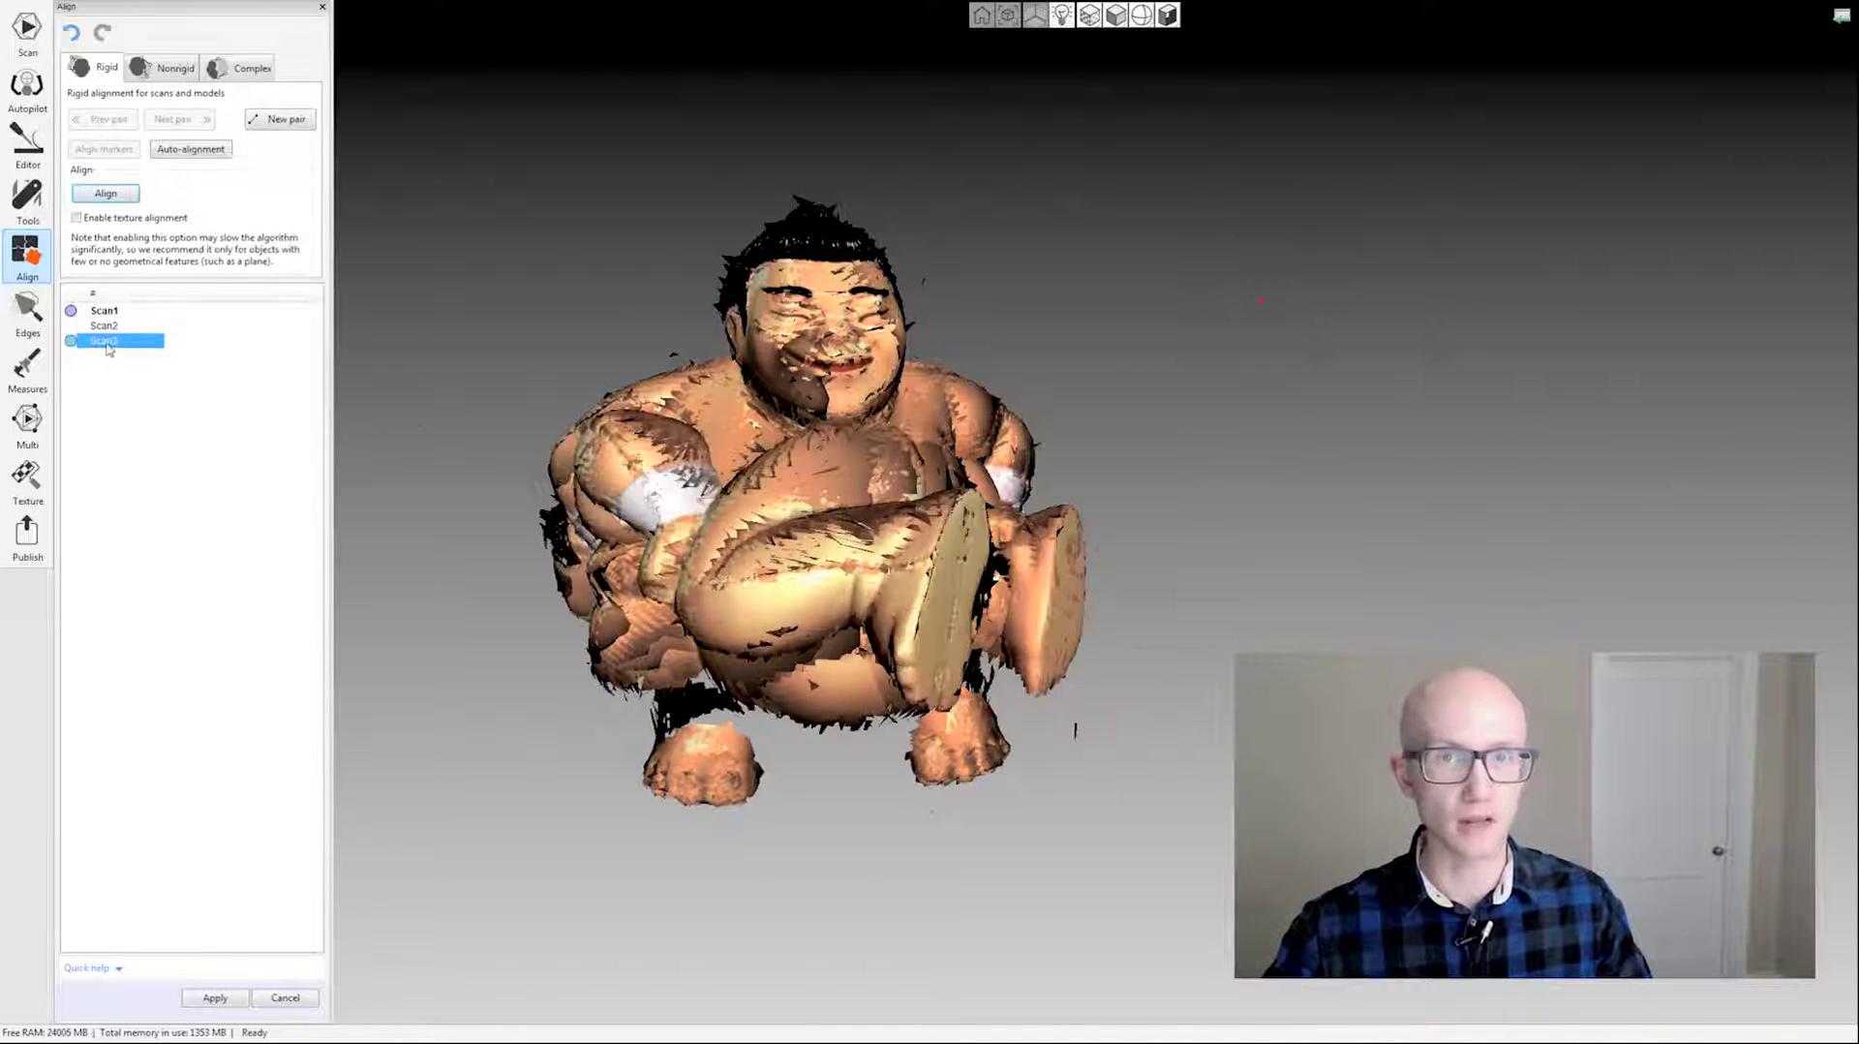
# Select Scan2 and Scan3 together for alignment and move Scan3 away from Scan1 so the three scans stand apart.
pyautogui.click(108, 329)
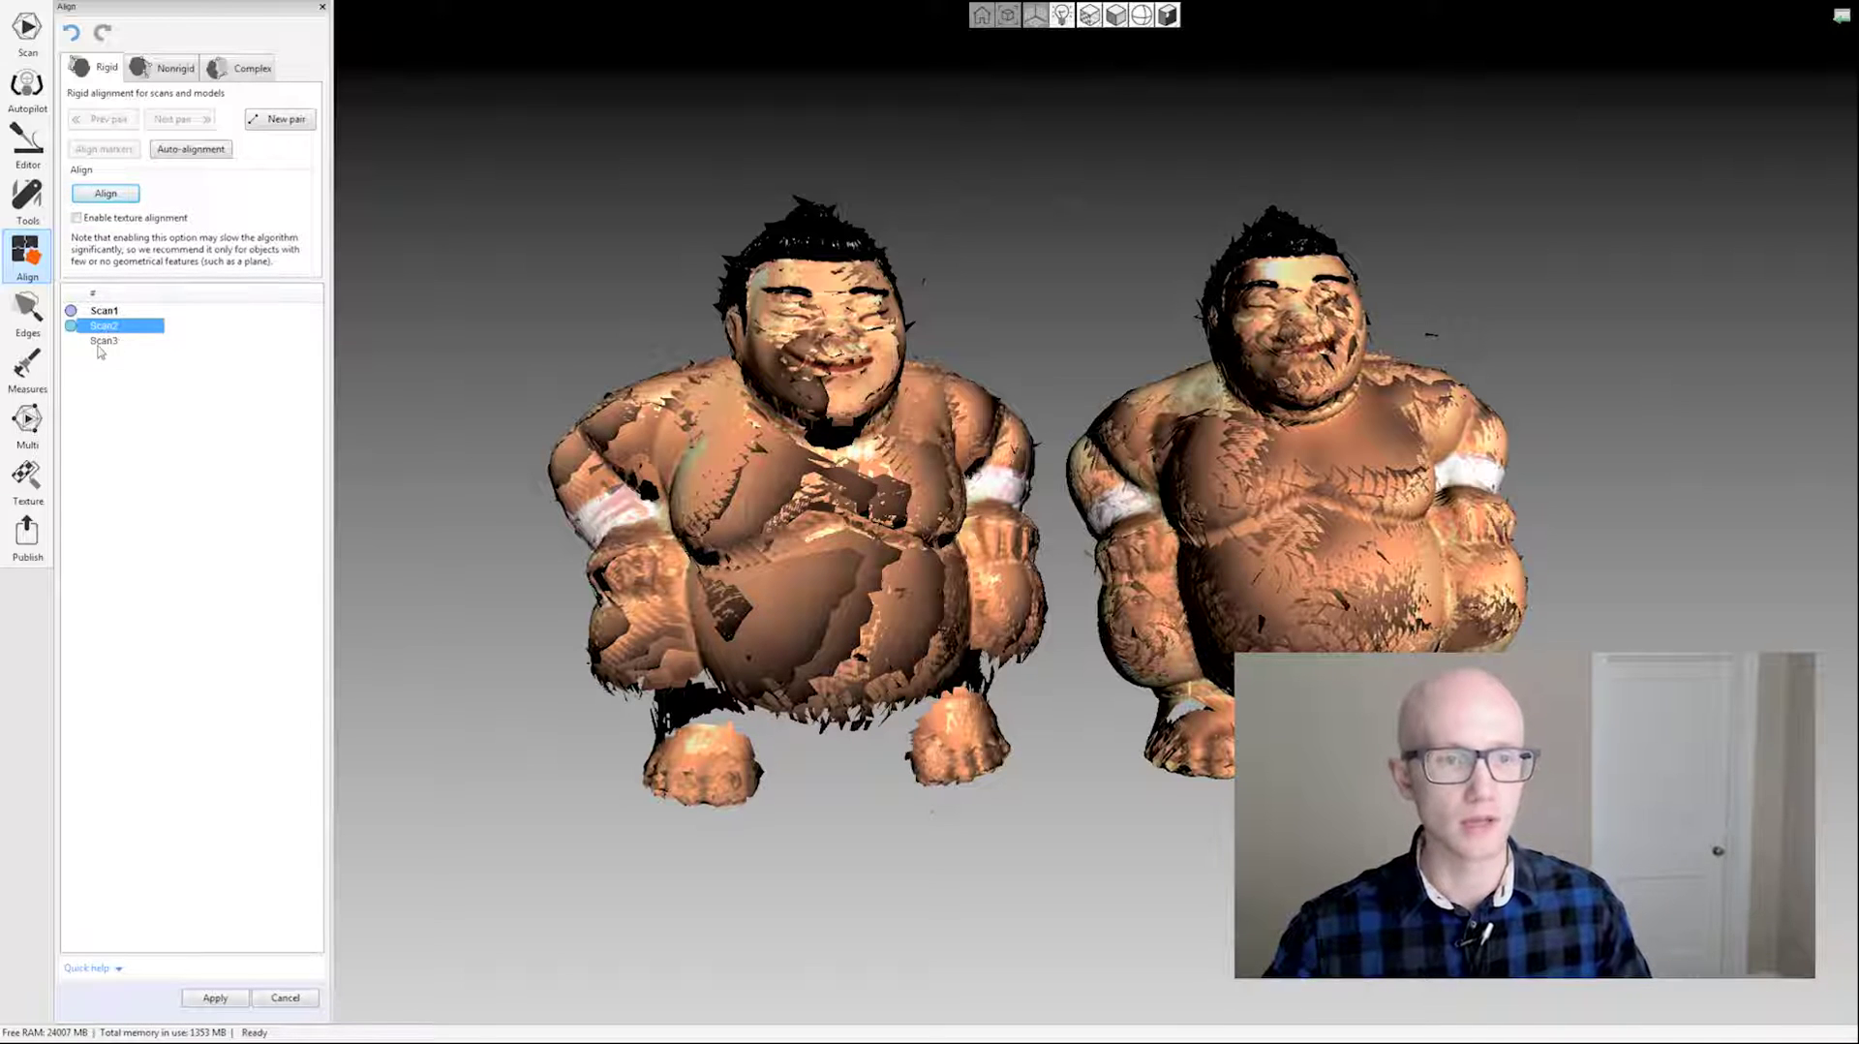
pyautogui.keyDown('ctrl'); pyautogui.click(104, 341); pyautogui.keyUp('ctrl')
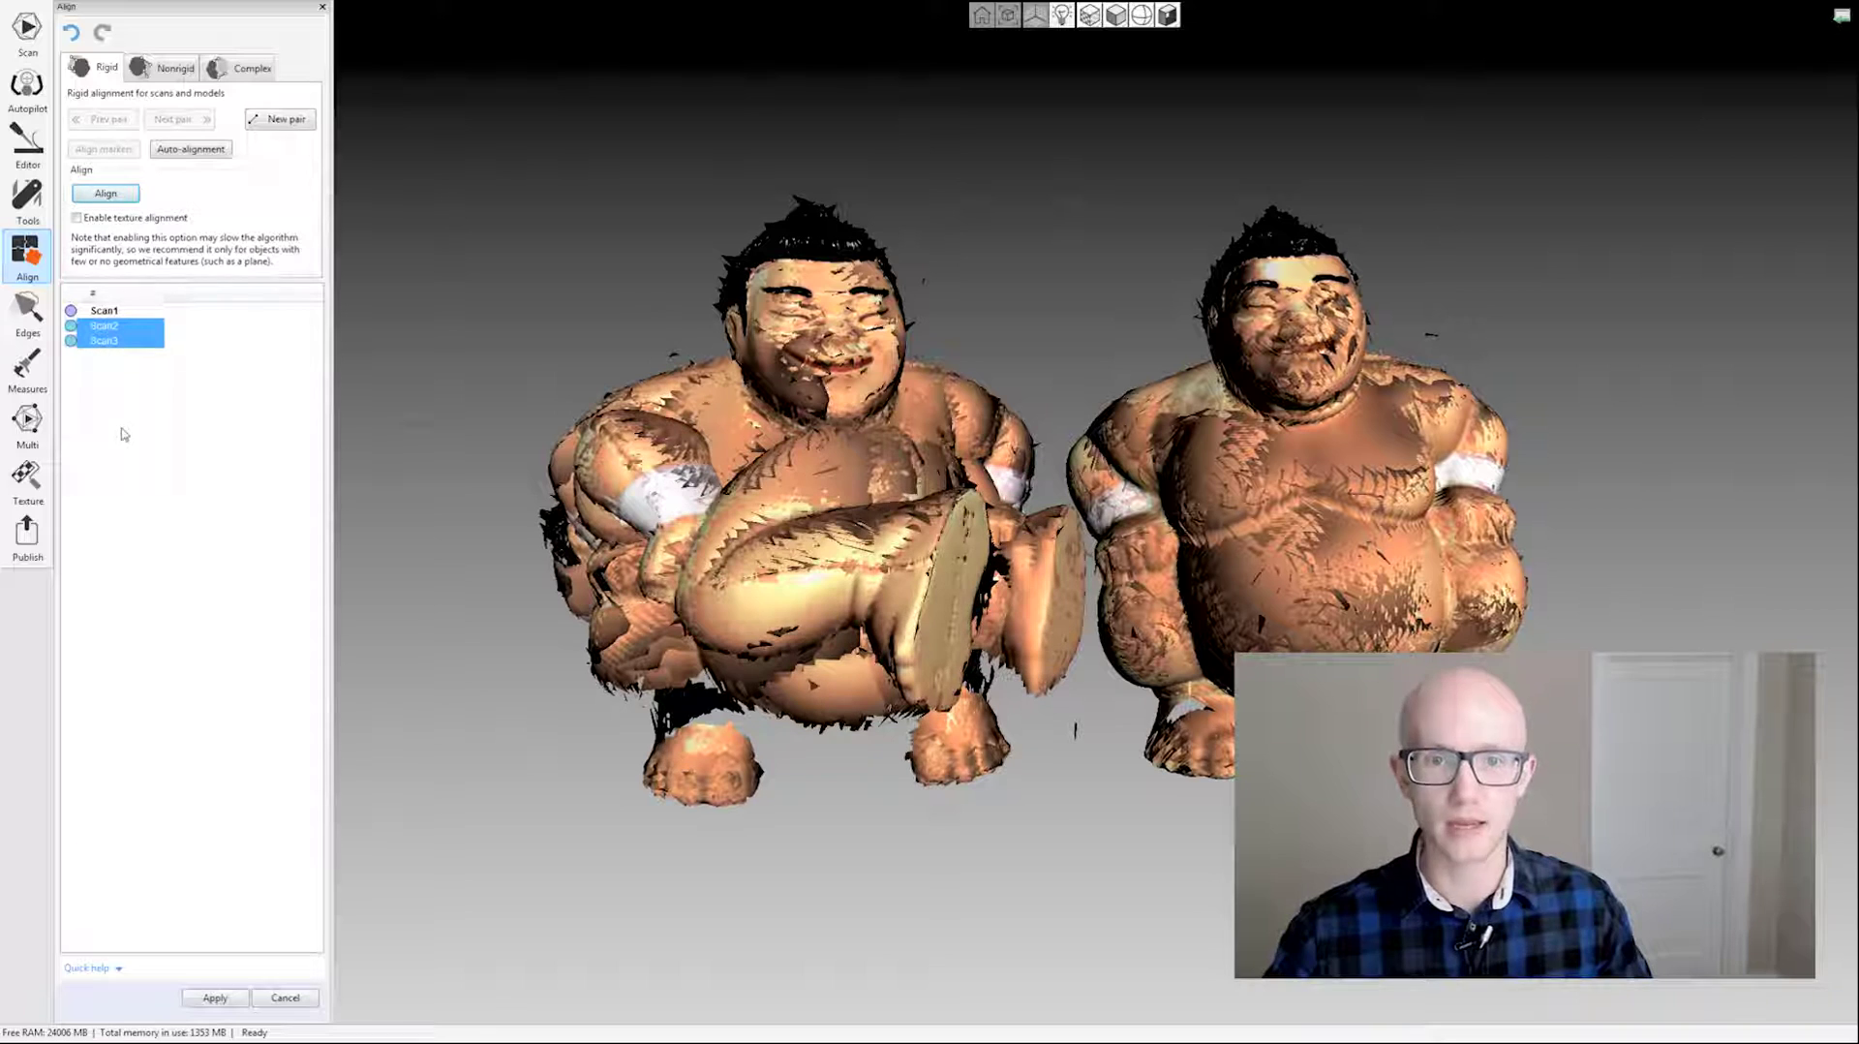
pyautogui.moveTo(804, 526); pyautogui.dragTo(1459, 418)
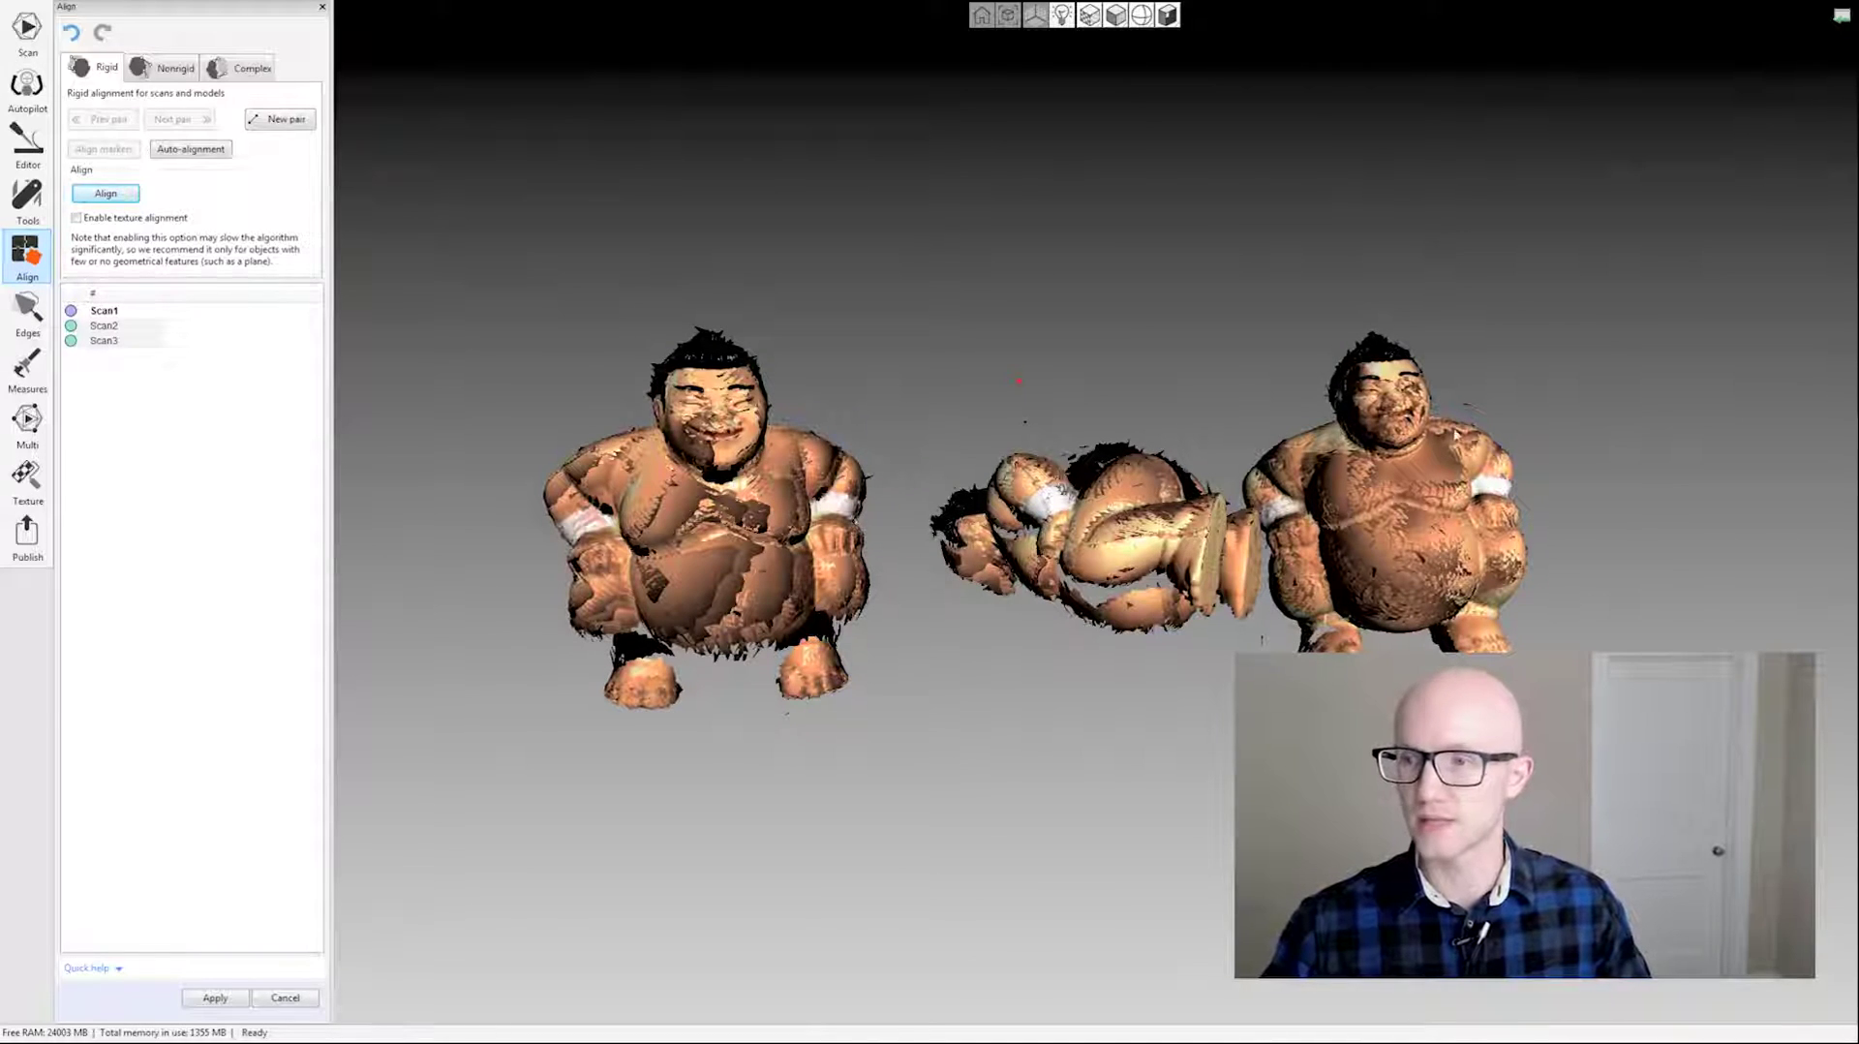
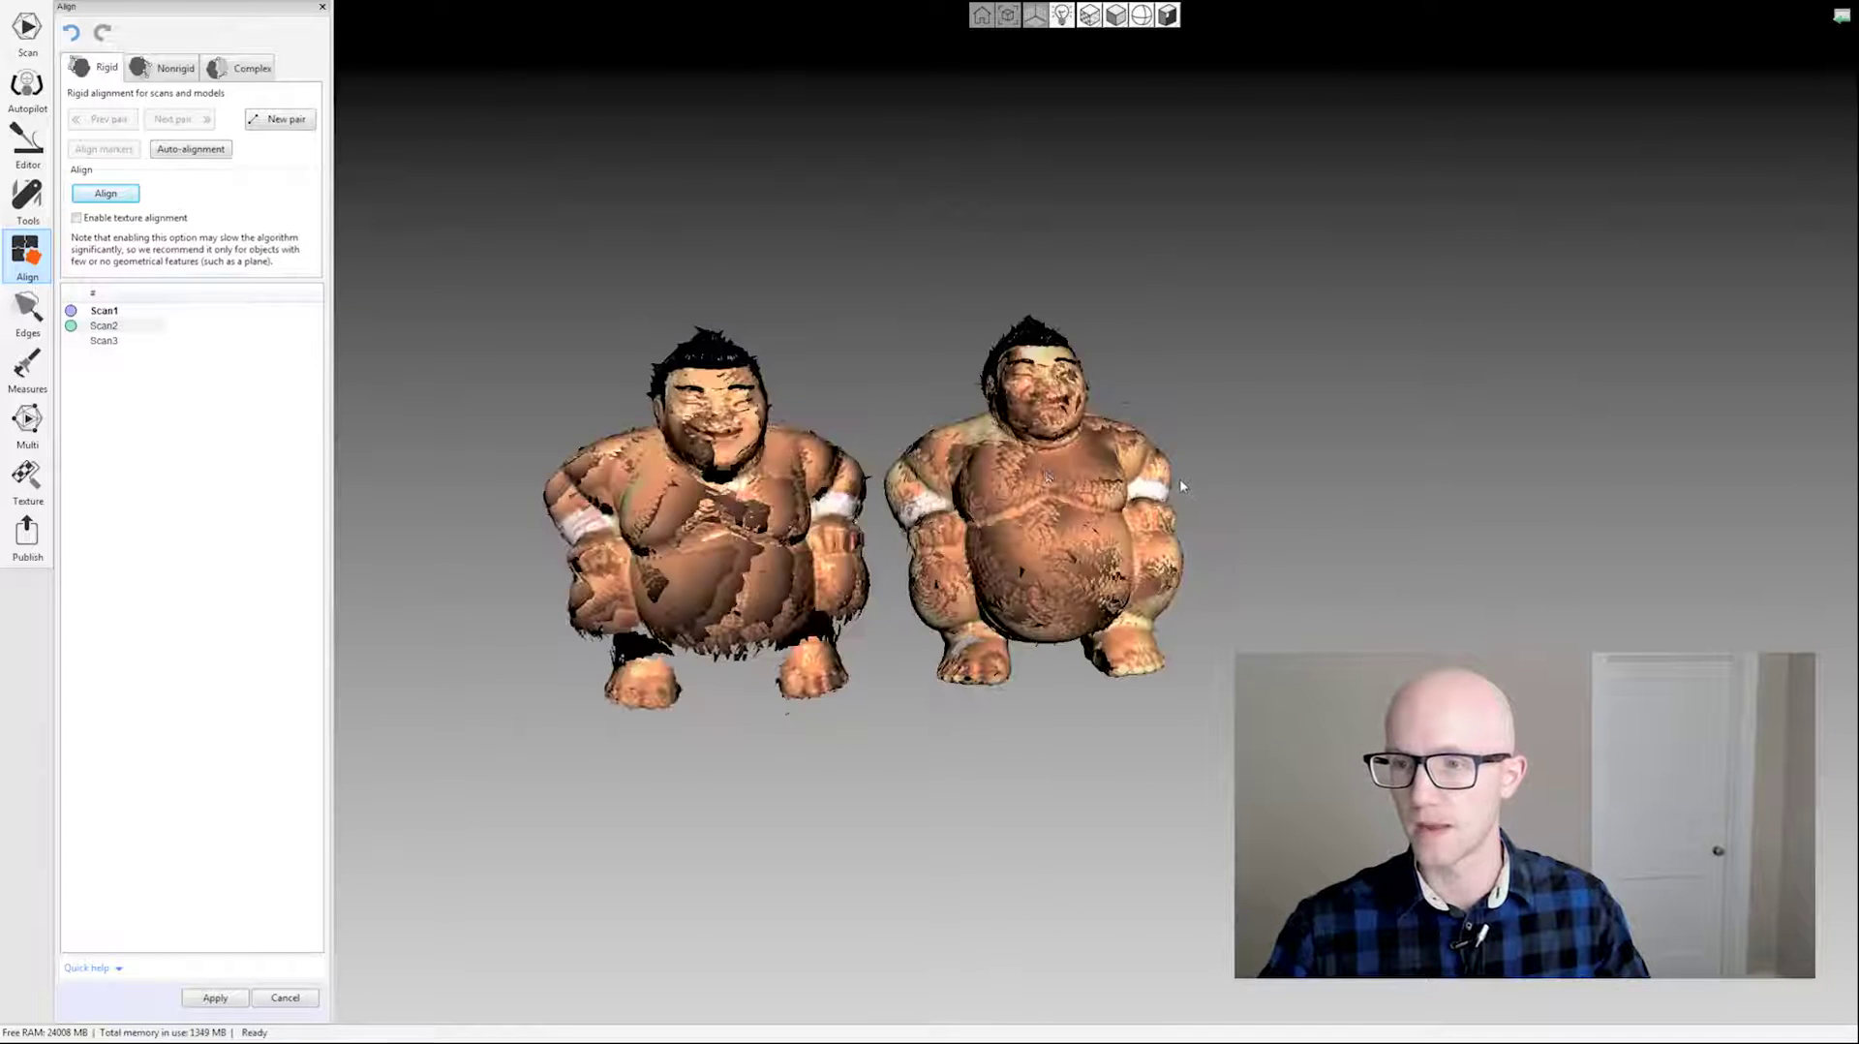
# With only Scan2 selected for alignment, place three matching point pairs on Scan1 and Scan2: the nose, the right hand and the left foot.
pyautogui.scroll(5, 826, 418)
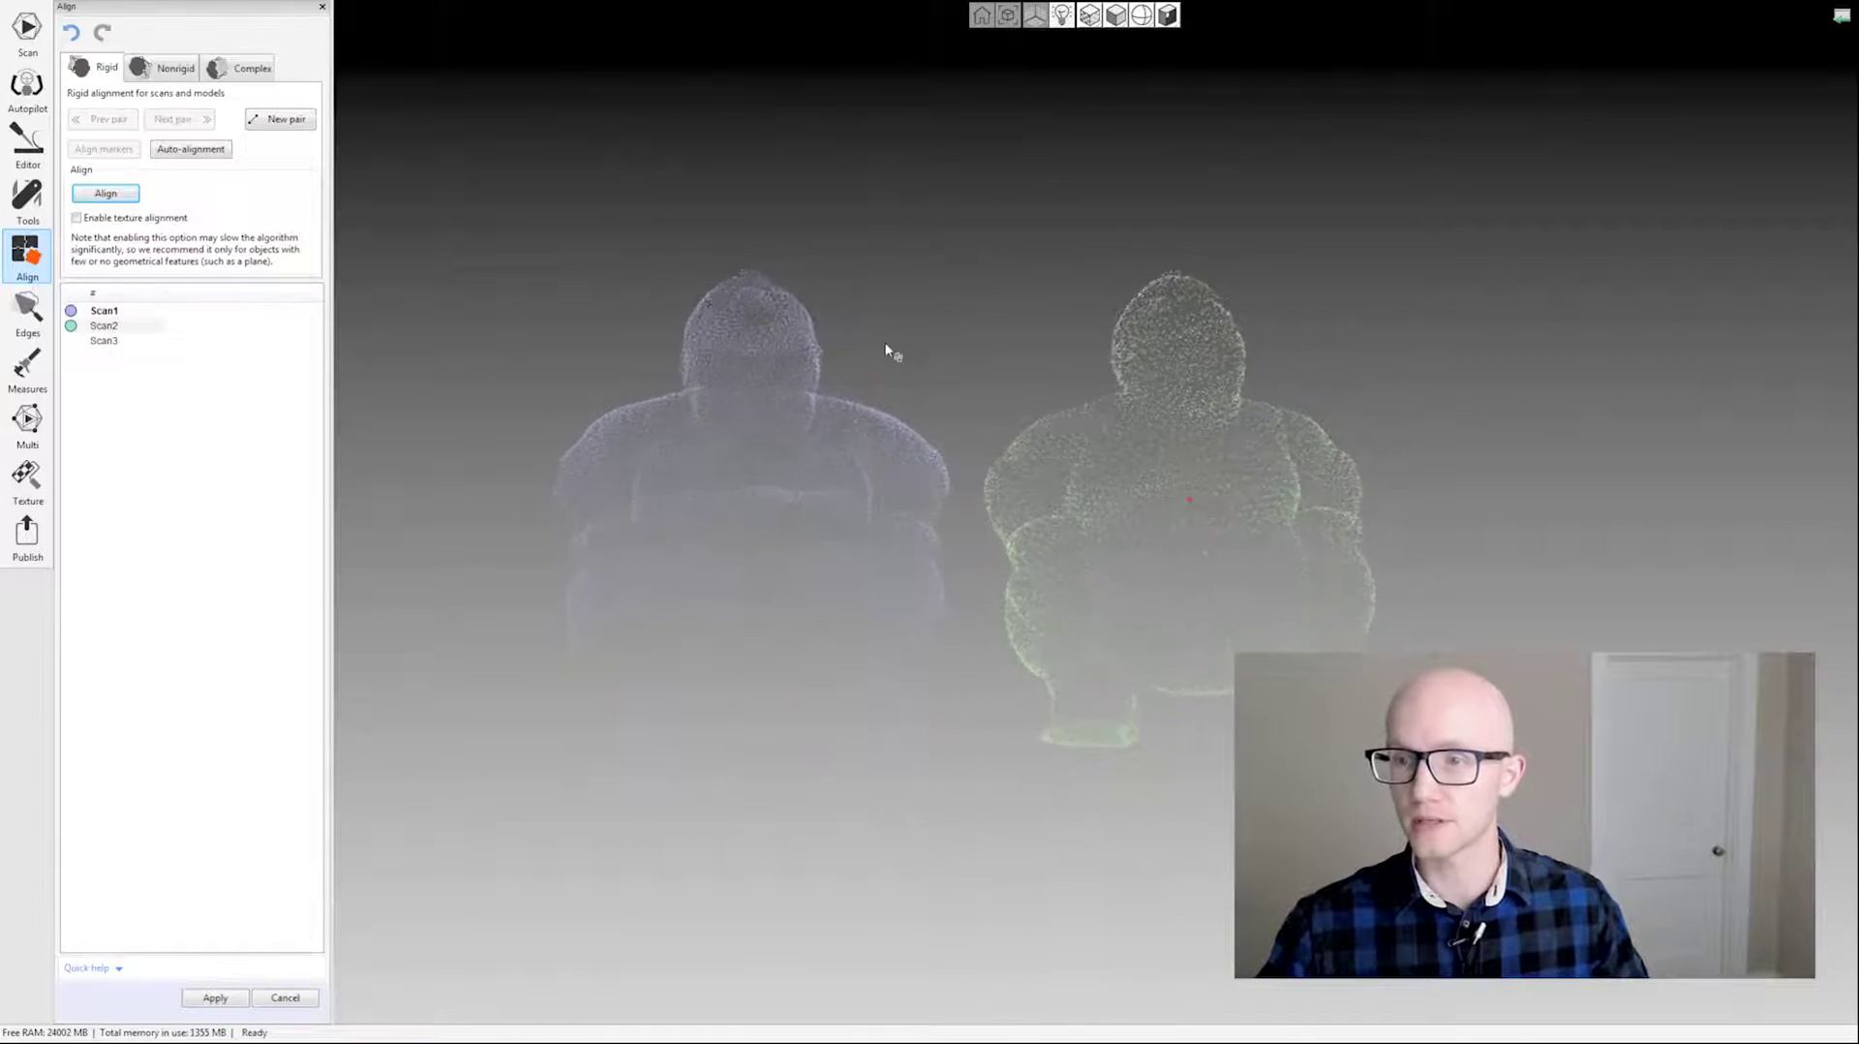
pyautogui.moveTo(1128, 446); pyautogui.dragTo(960, 362)
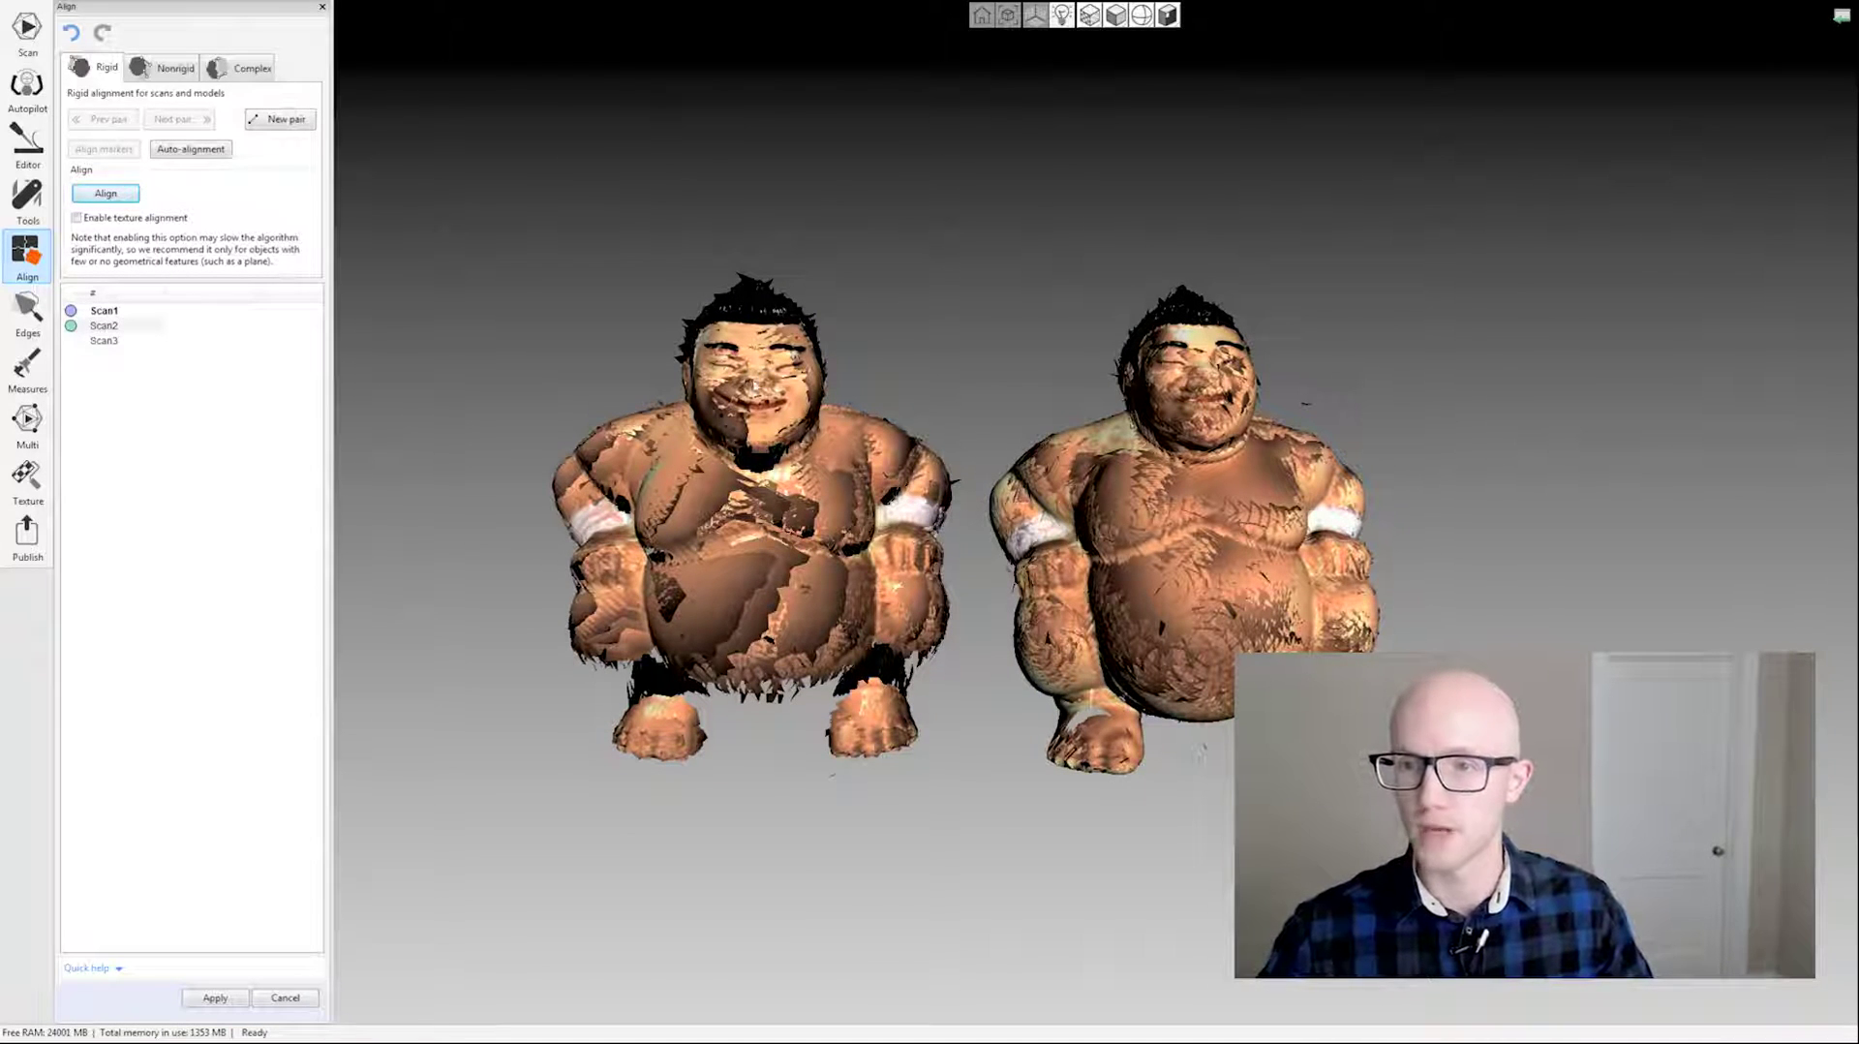
pyautogui.click(760, 380)
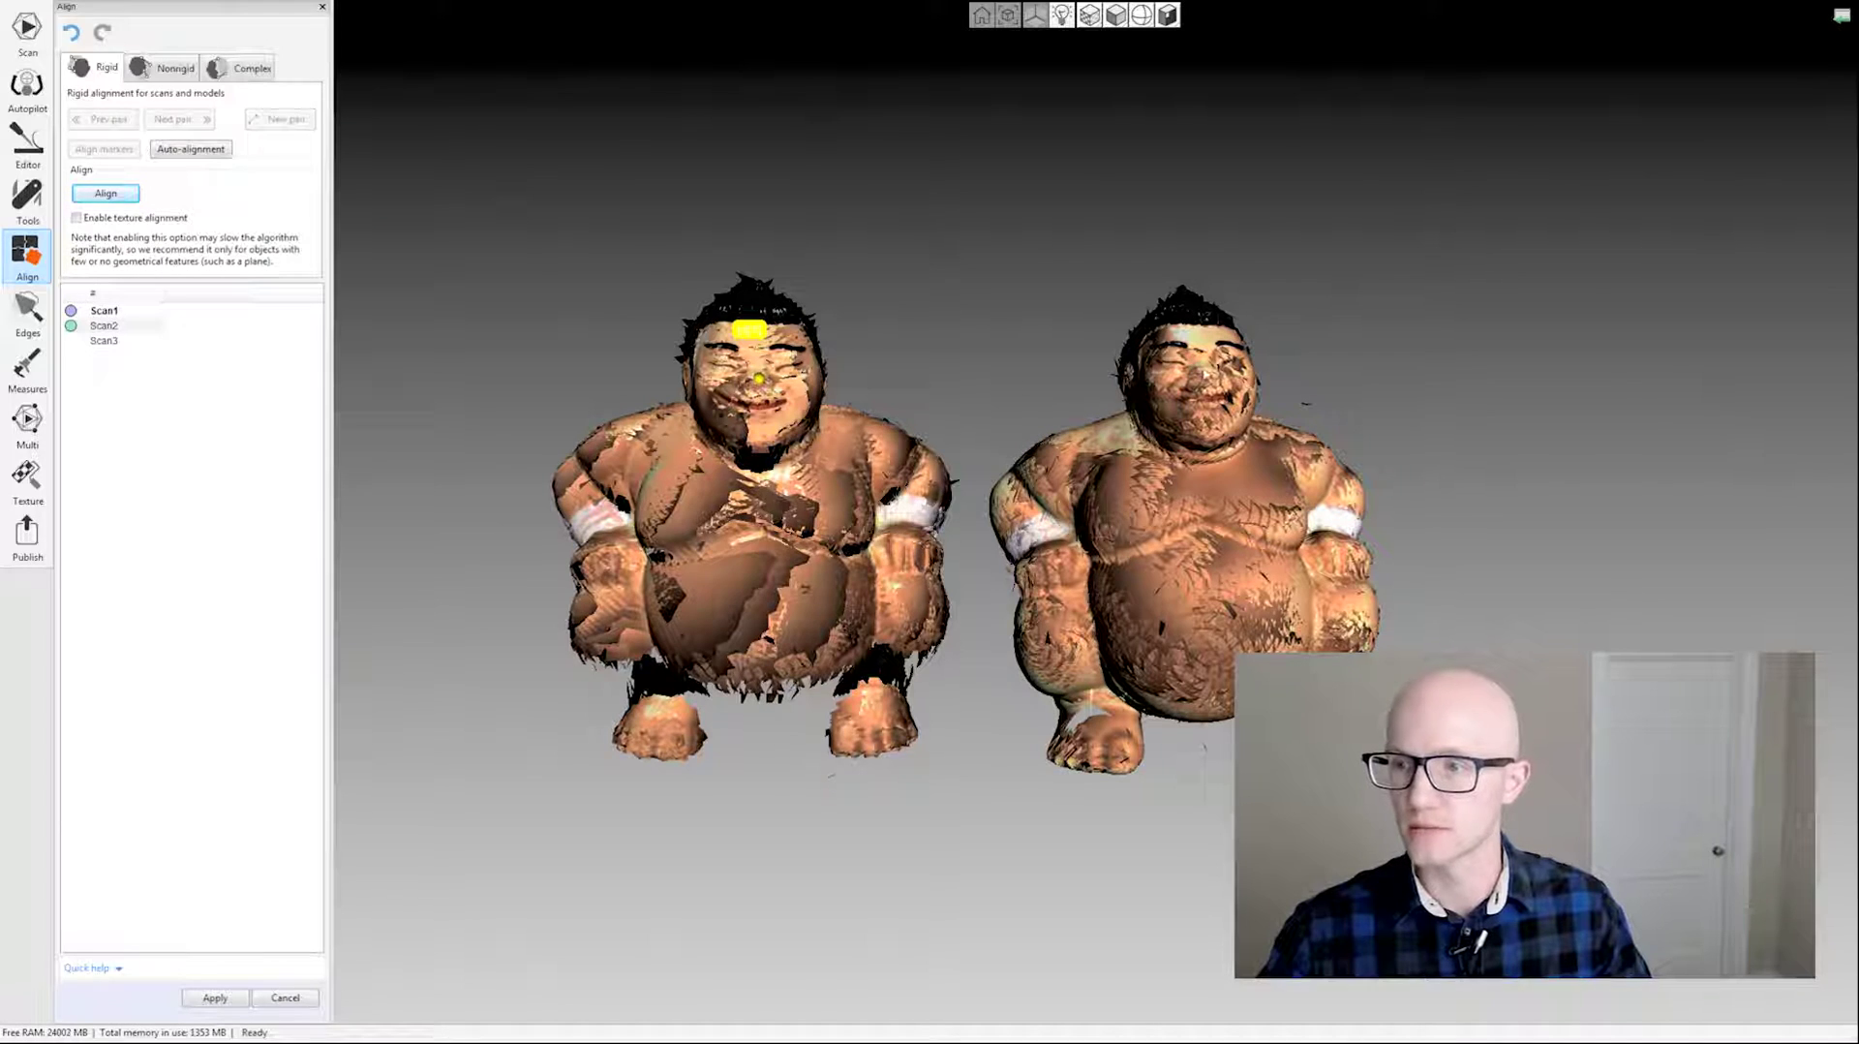
pyautogui.click(1209, 372)
pyautogui.click(623, 545)
pyautogui.click(1063, 554)
pyautogui.click(844, 741)
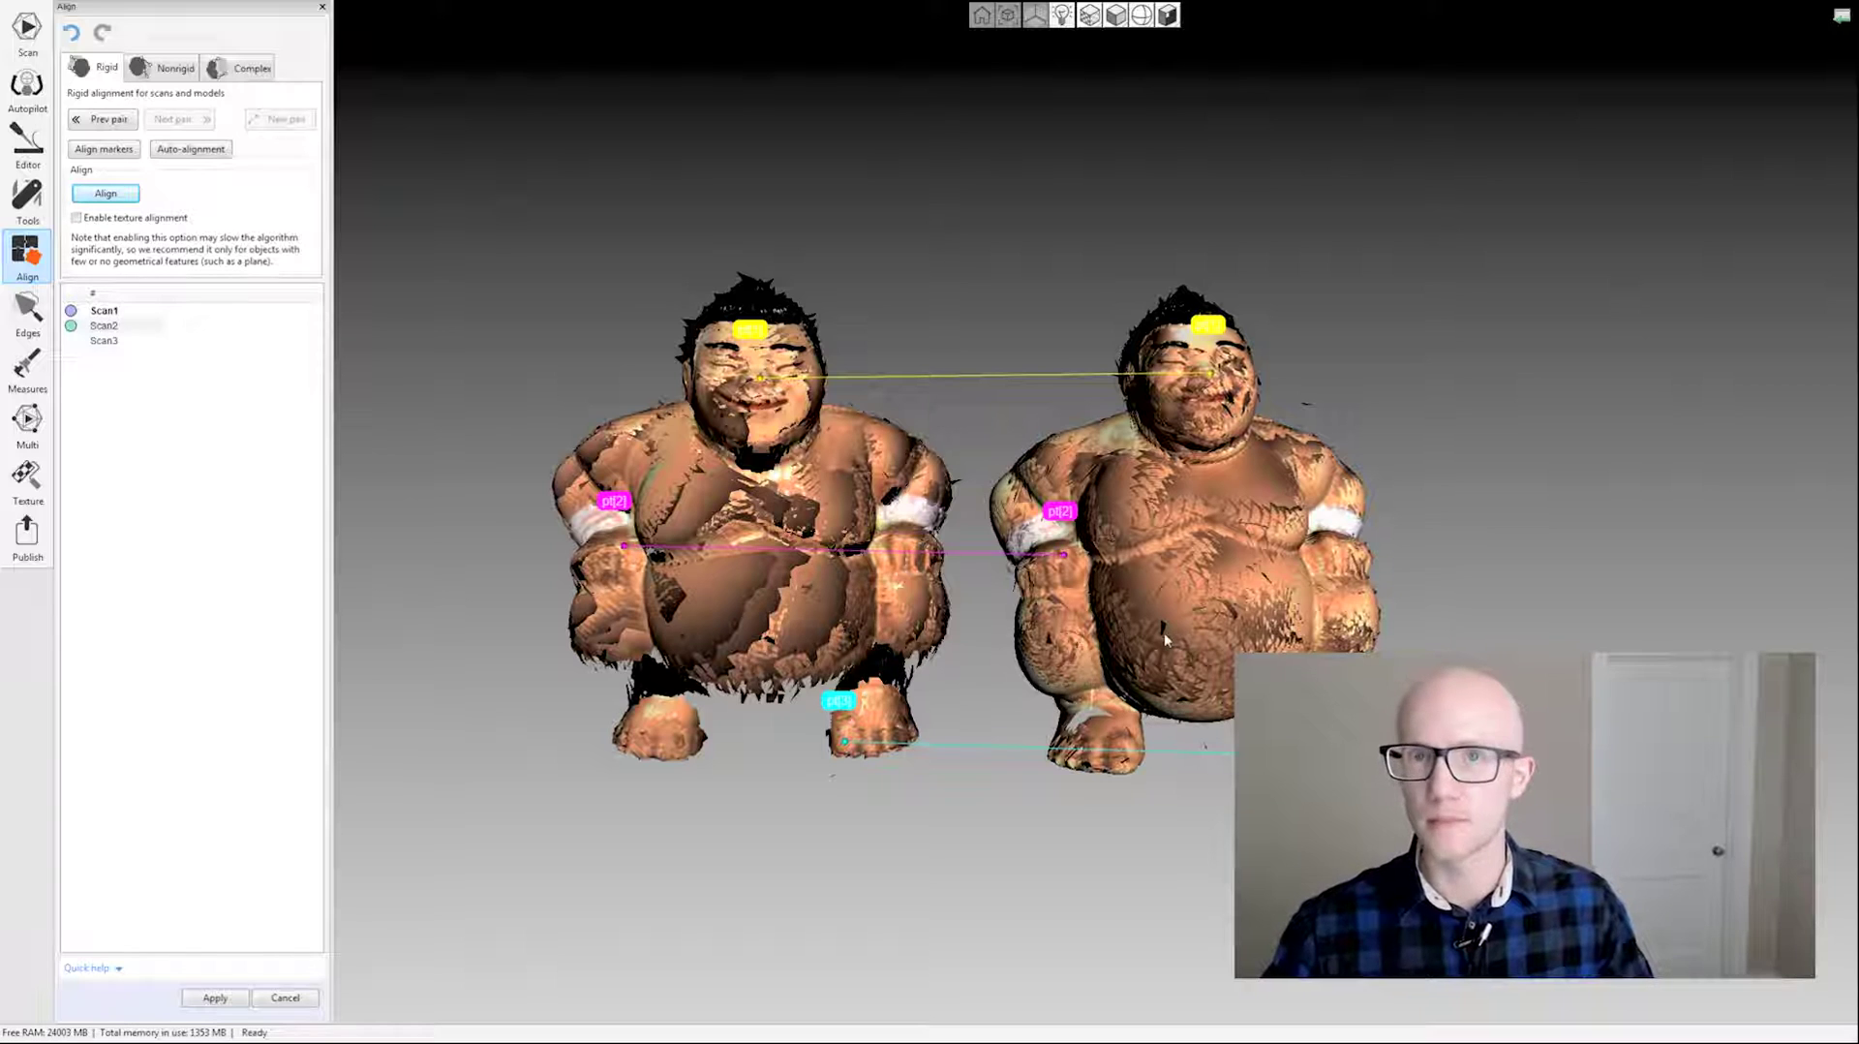
# Examine the three point pairs on Scan1 and Scan2 from the front and the side.
pyautogui.moveTo(869, 220)
pyautogui.mouseDown()
pyautogui.moveTo(913, 203)
pyautogui.moveTo(961, 230)
pyautogui.mouseUp()
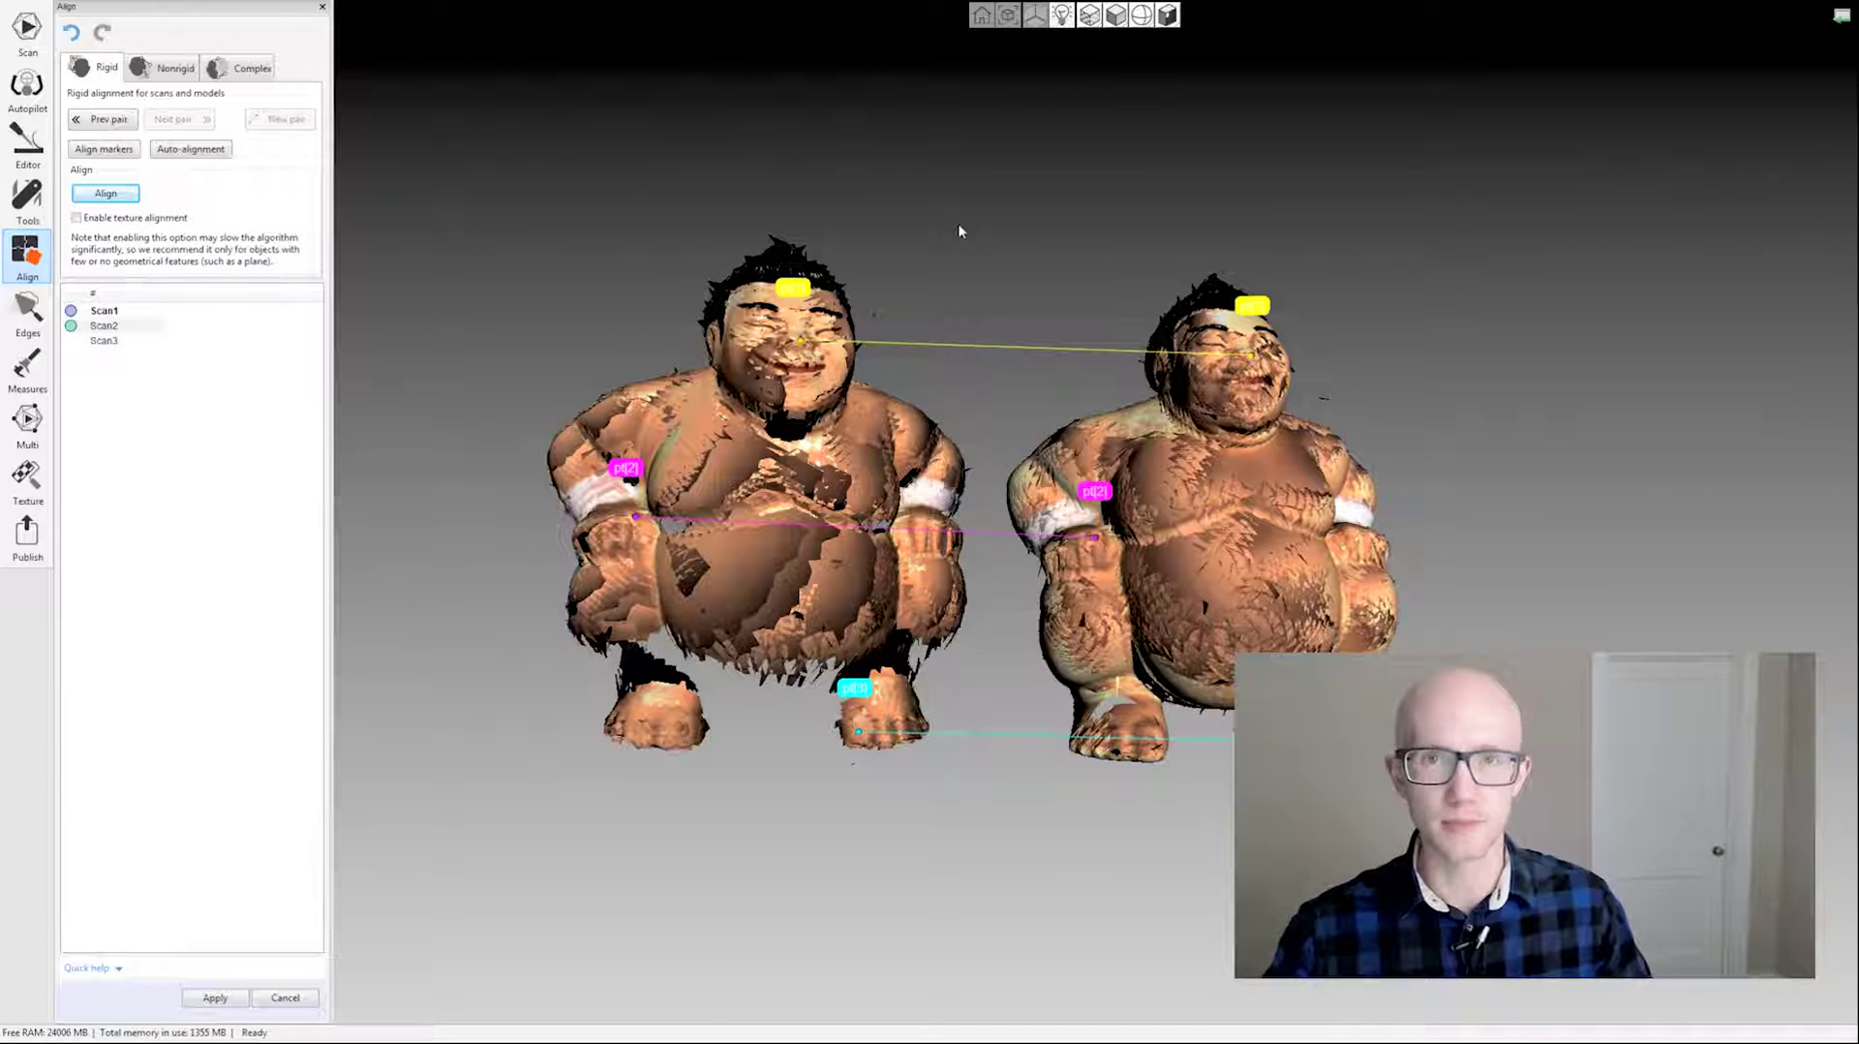
pyautogui.moveTo(959, 231)
pyautogui.mouseDown()
pyautogui.moveTo(1004, 228)
pyautogui.moveTo(950, 233)
pyautogui.moveTo(966, 282)
pyautogui.moveTo(954, 262)
pyautogui.mouseUp()
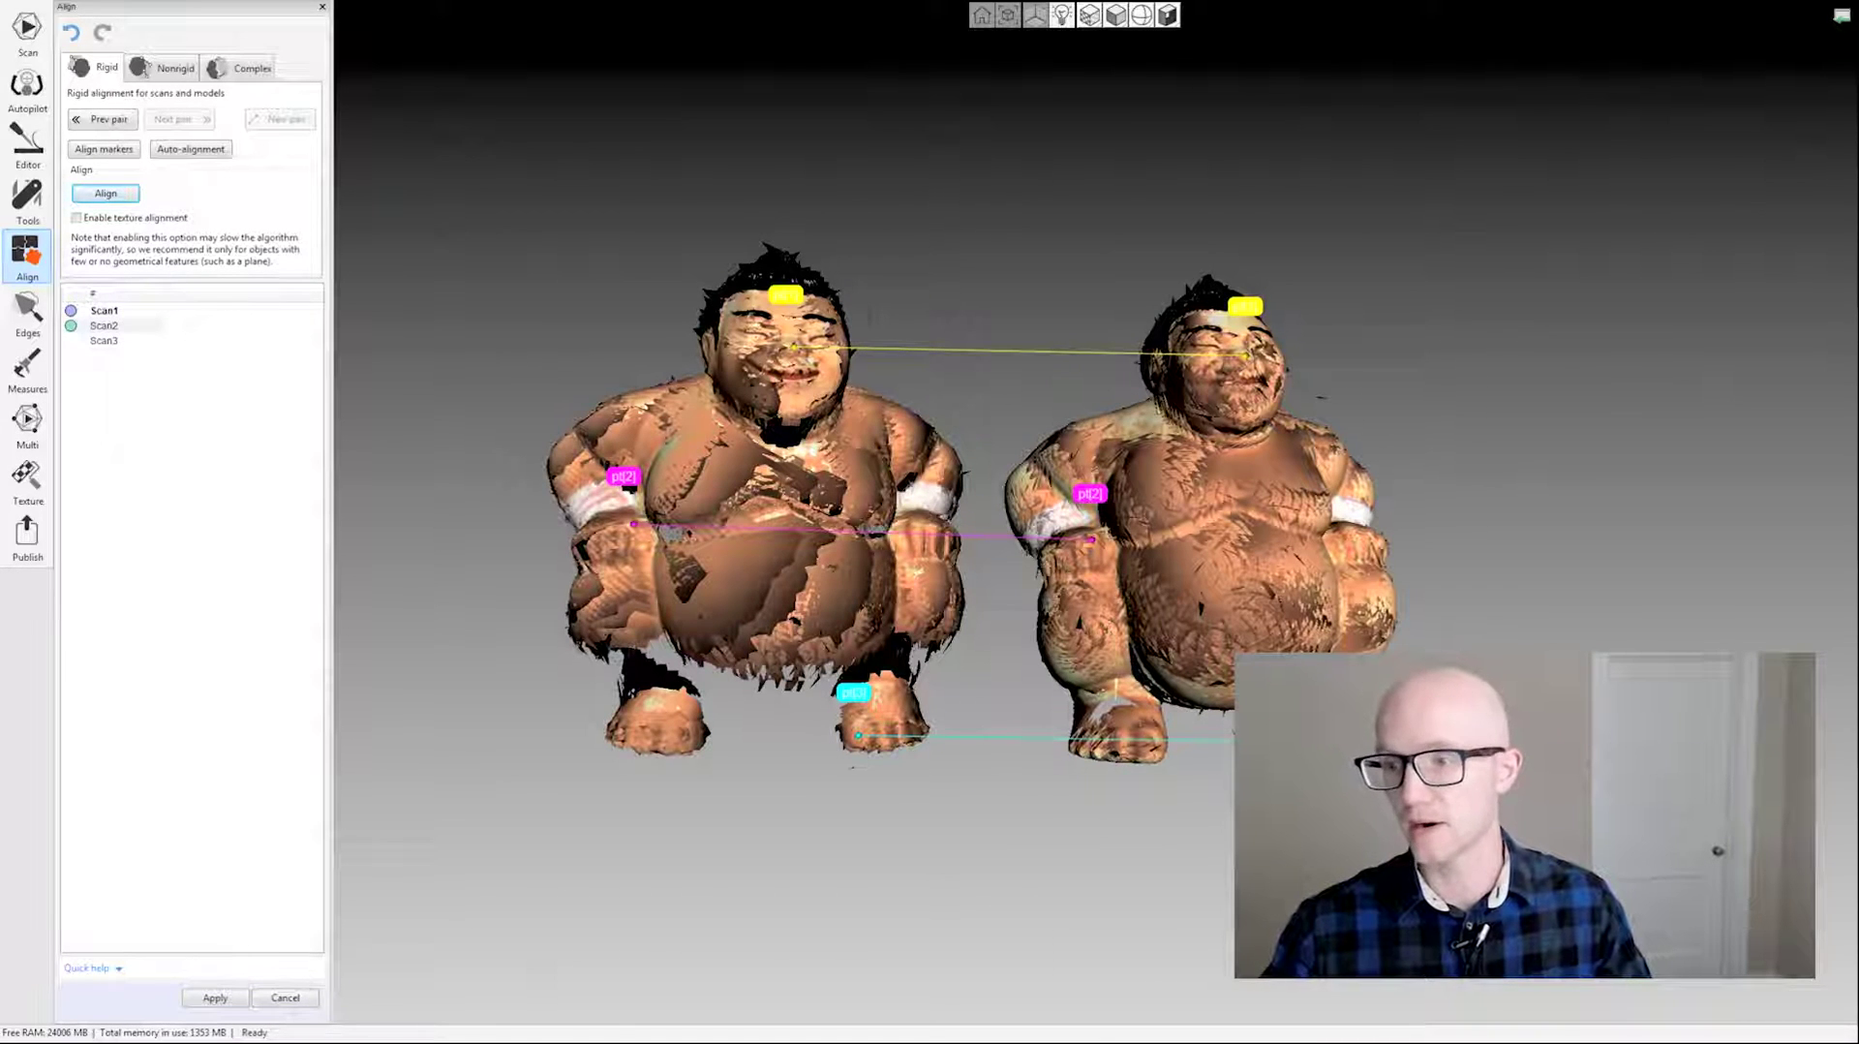
pyautogui.moveTo(1452, 581); pyautogui.dragTo(1232, 584)
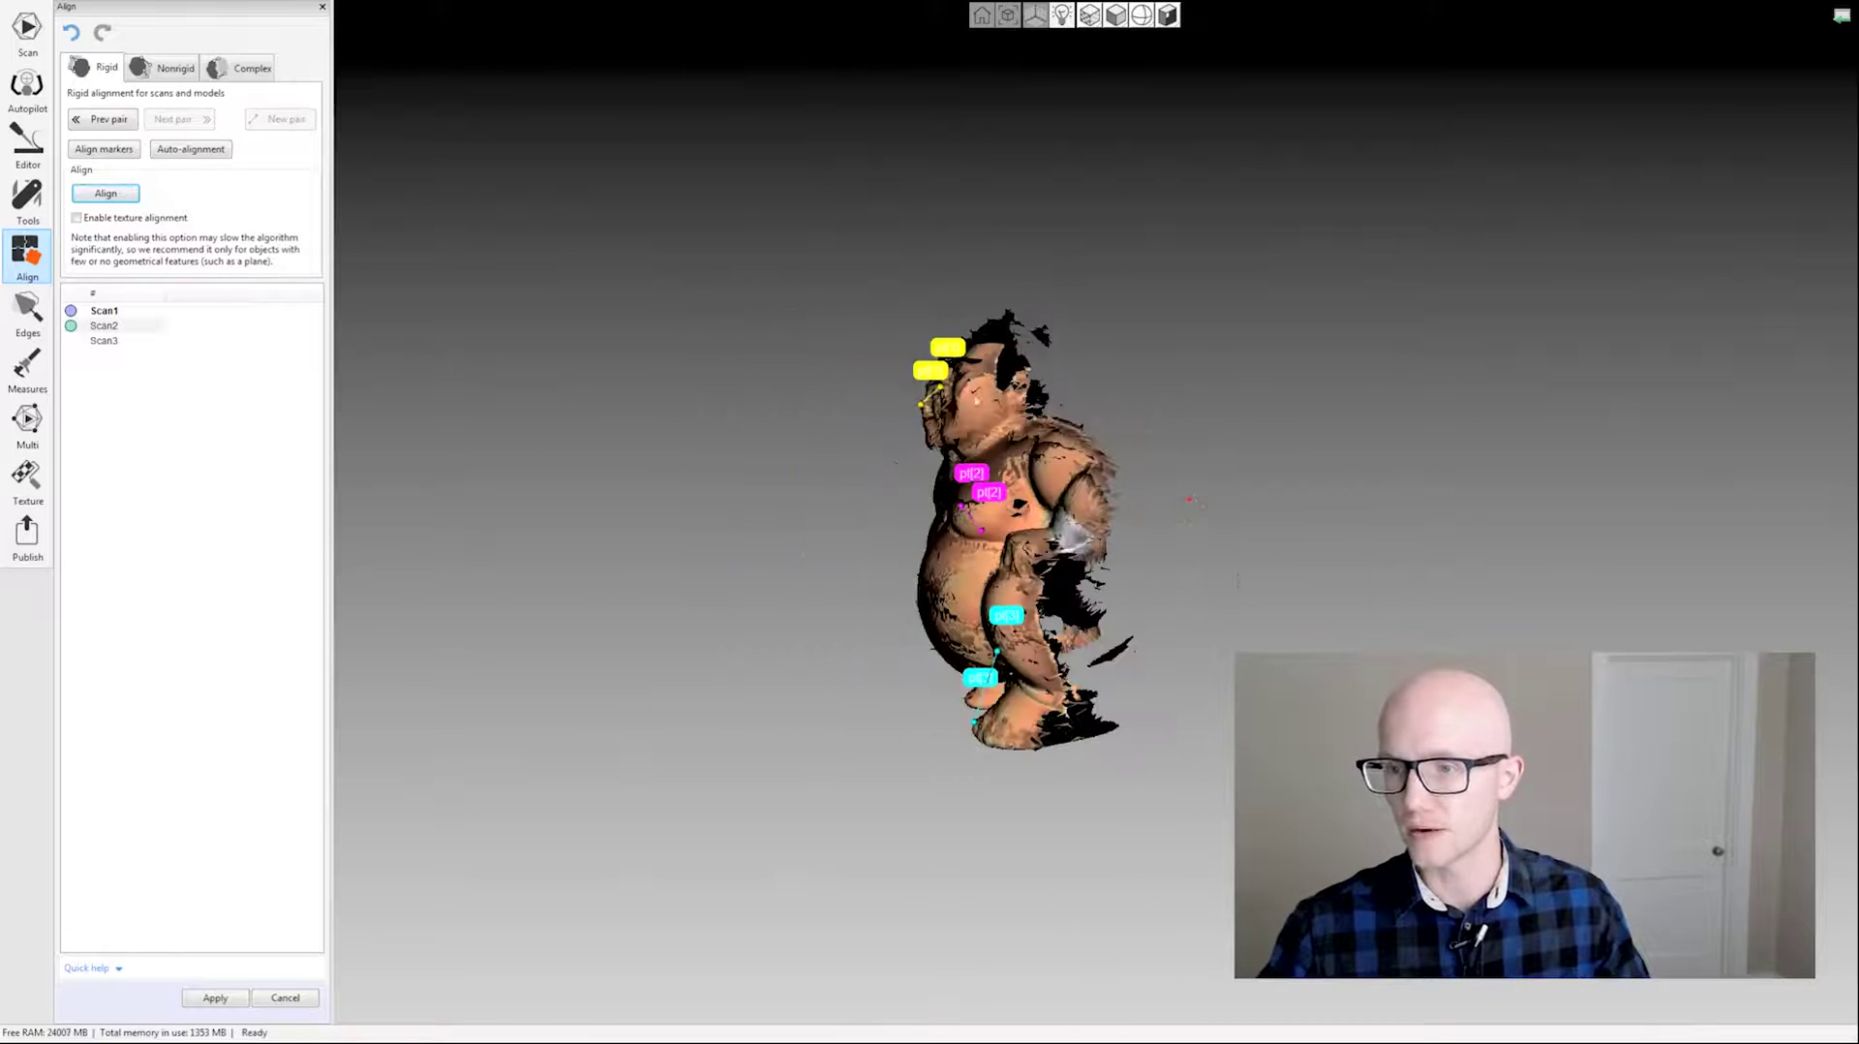
pyautogui.moveTo(1002, 252); pyautogui.dragTo(913, 249)
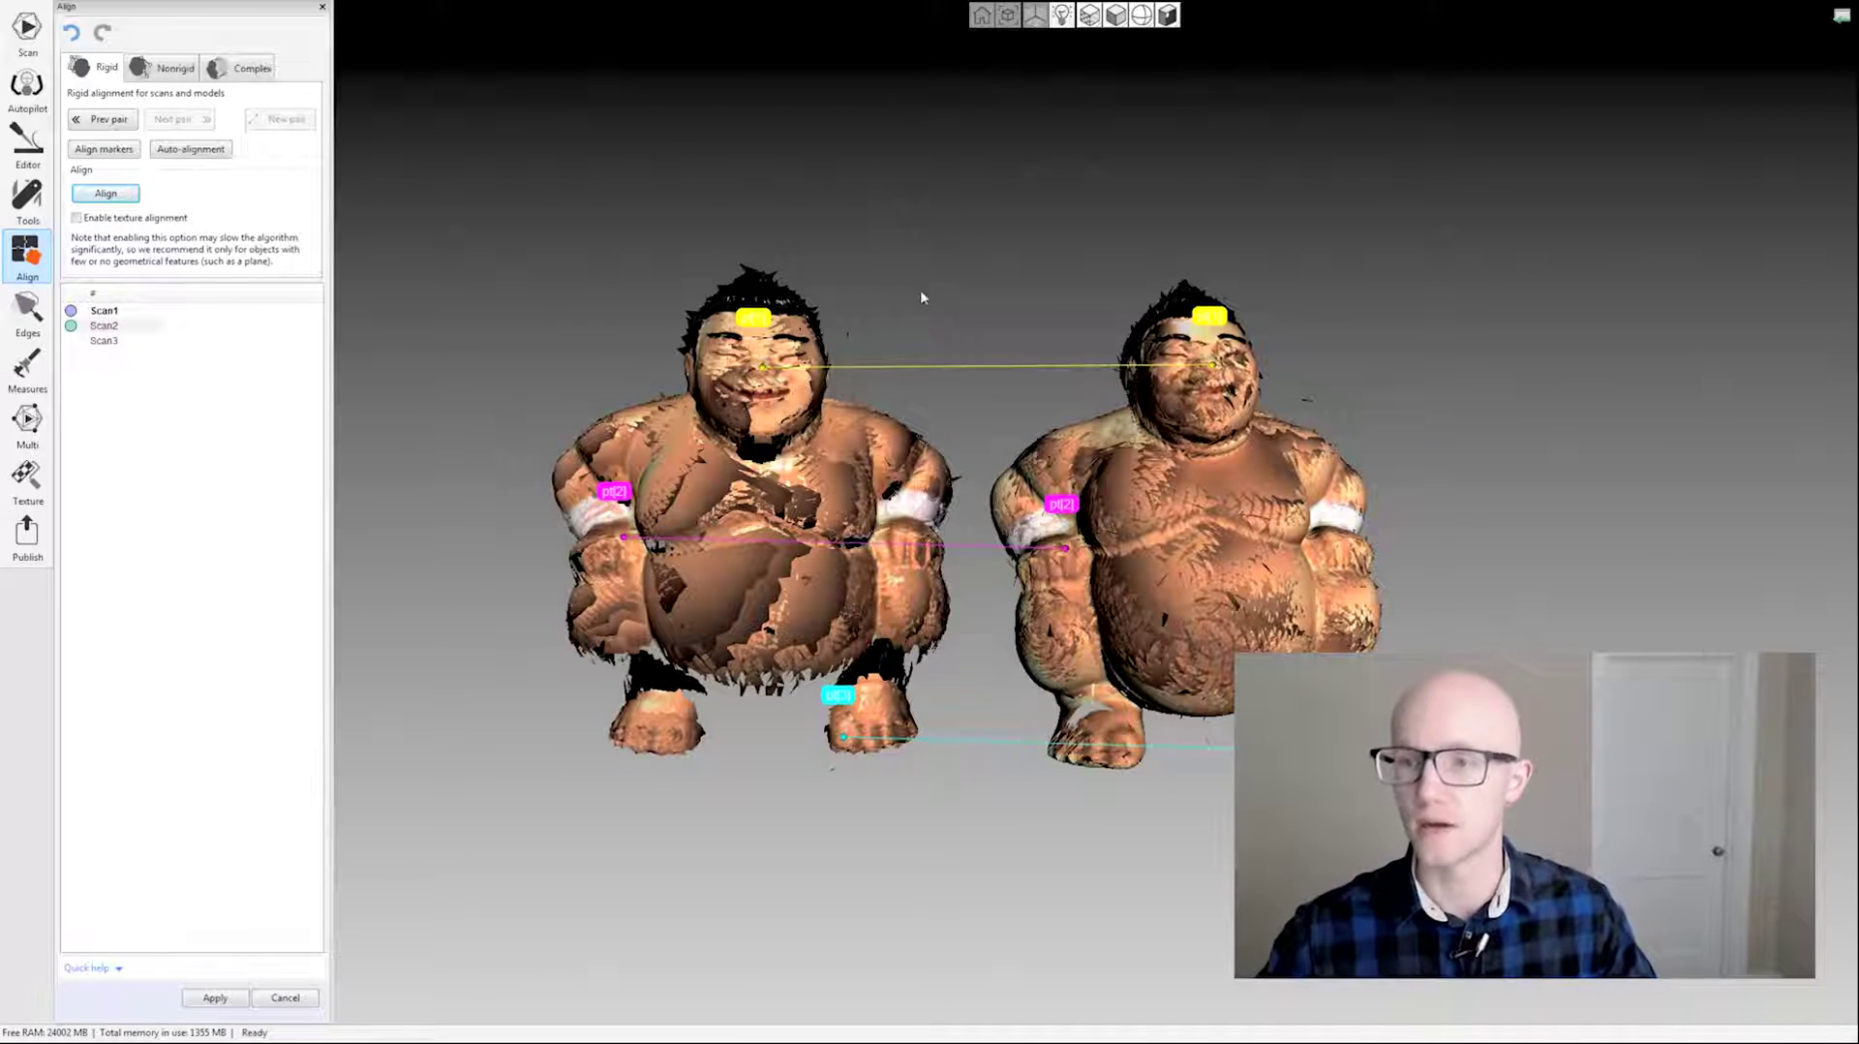
pyautogui.moveTo(929, 260); pyautogui.dragTo(959, 292)
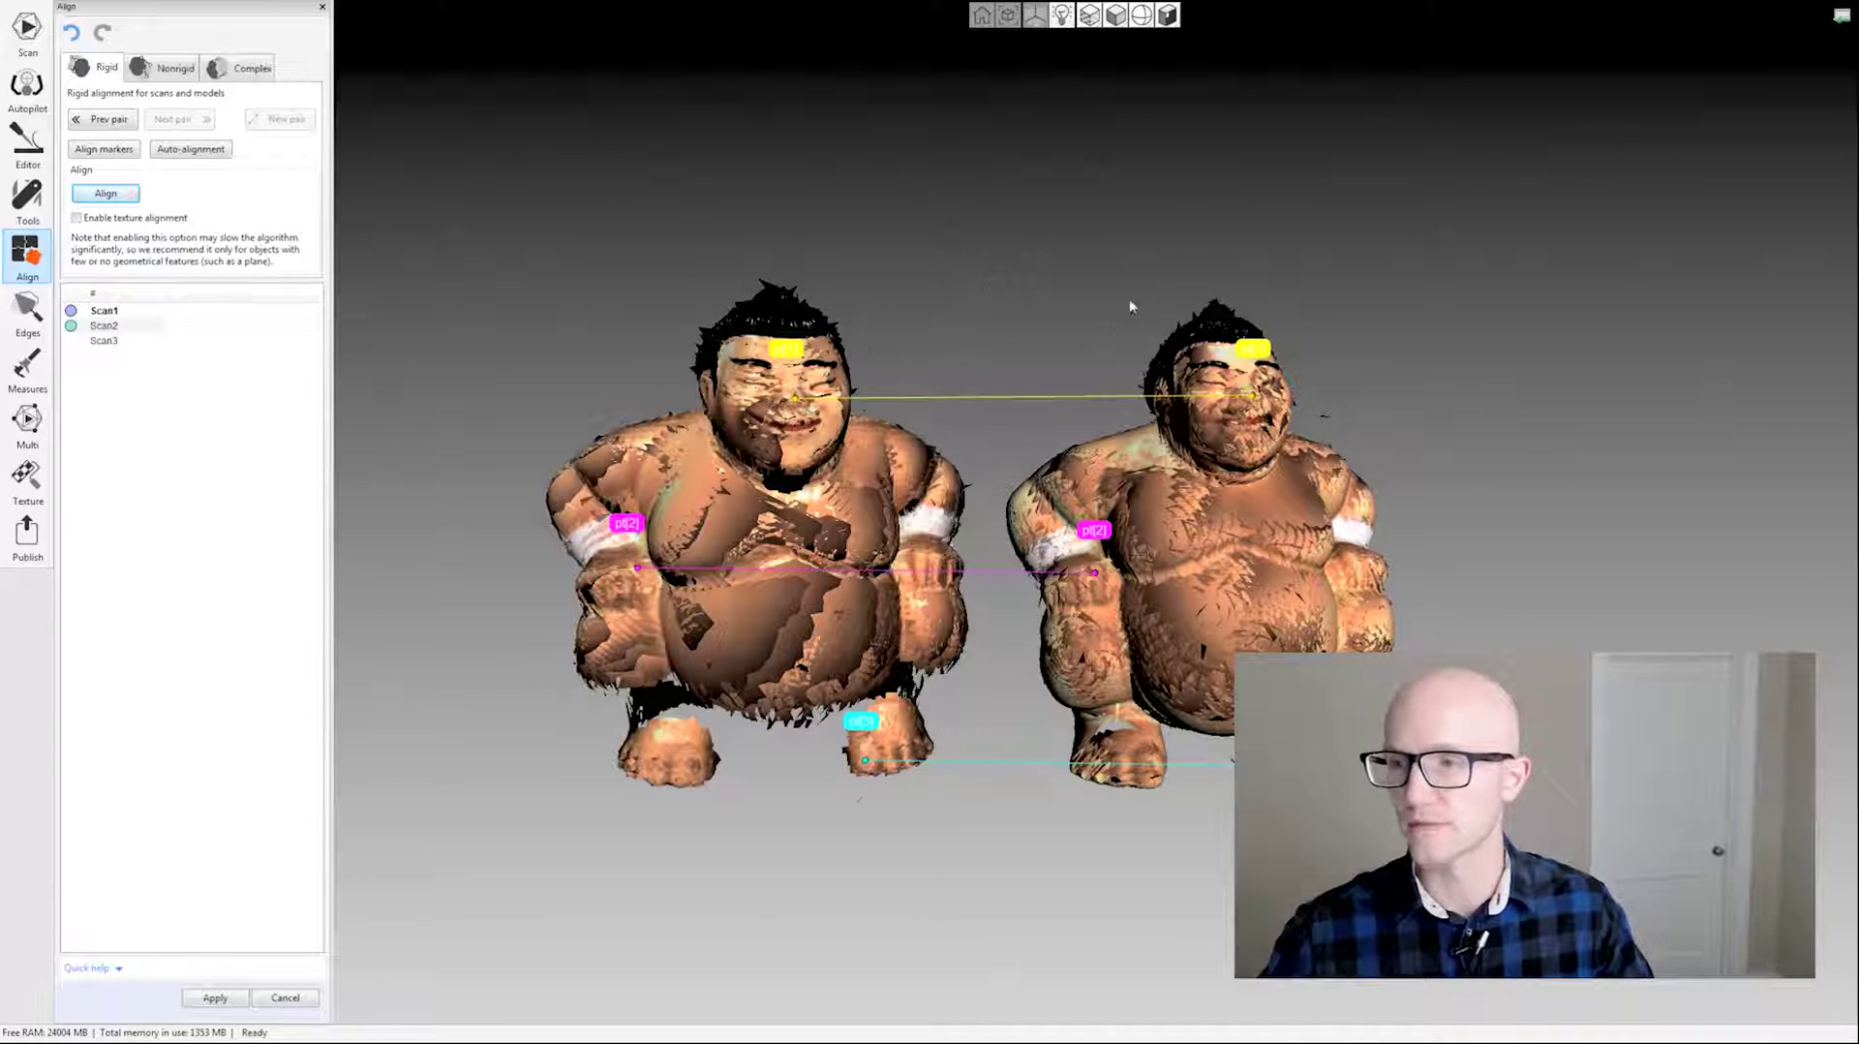
pyautogui.moveTo(934, 430); pyautogui.dragTo(947, 317)
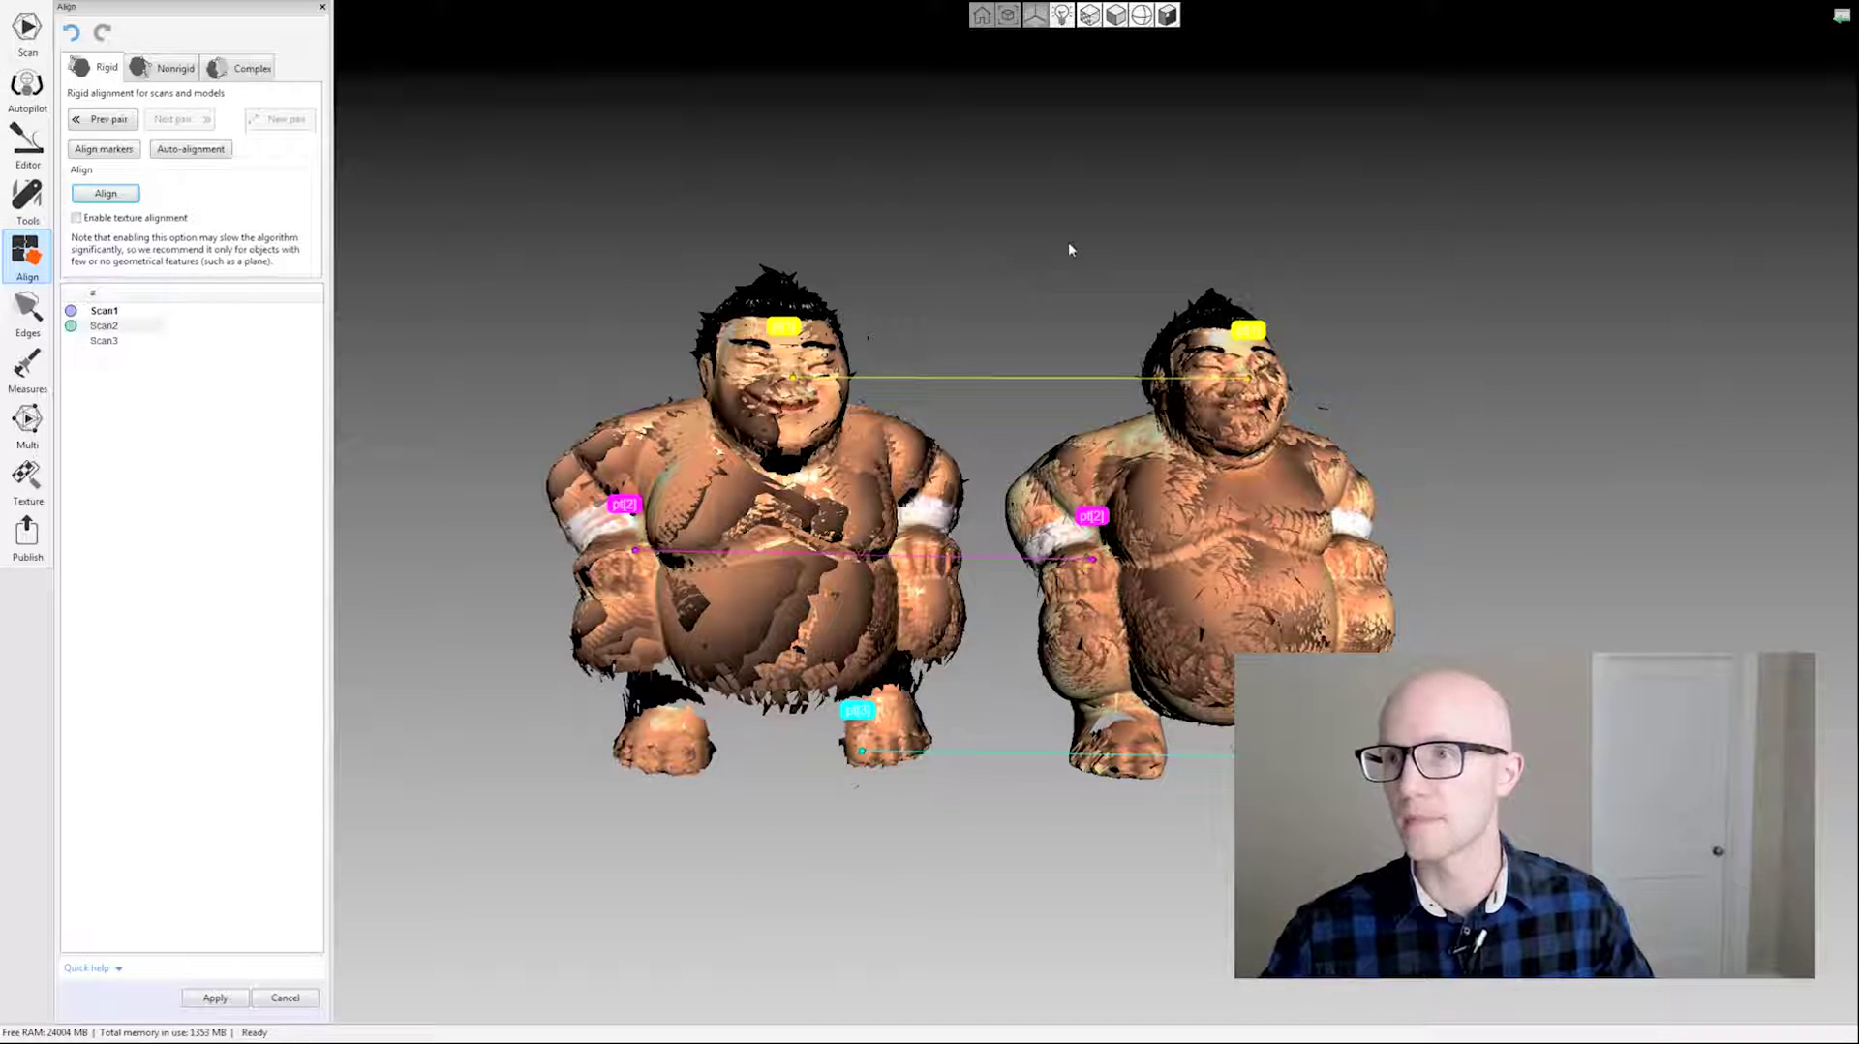
# Turn the scene lighting off and back on several times to compare how the textured scans are shaded.
pyautogui.click(1090, 16)
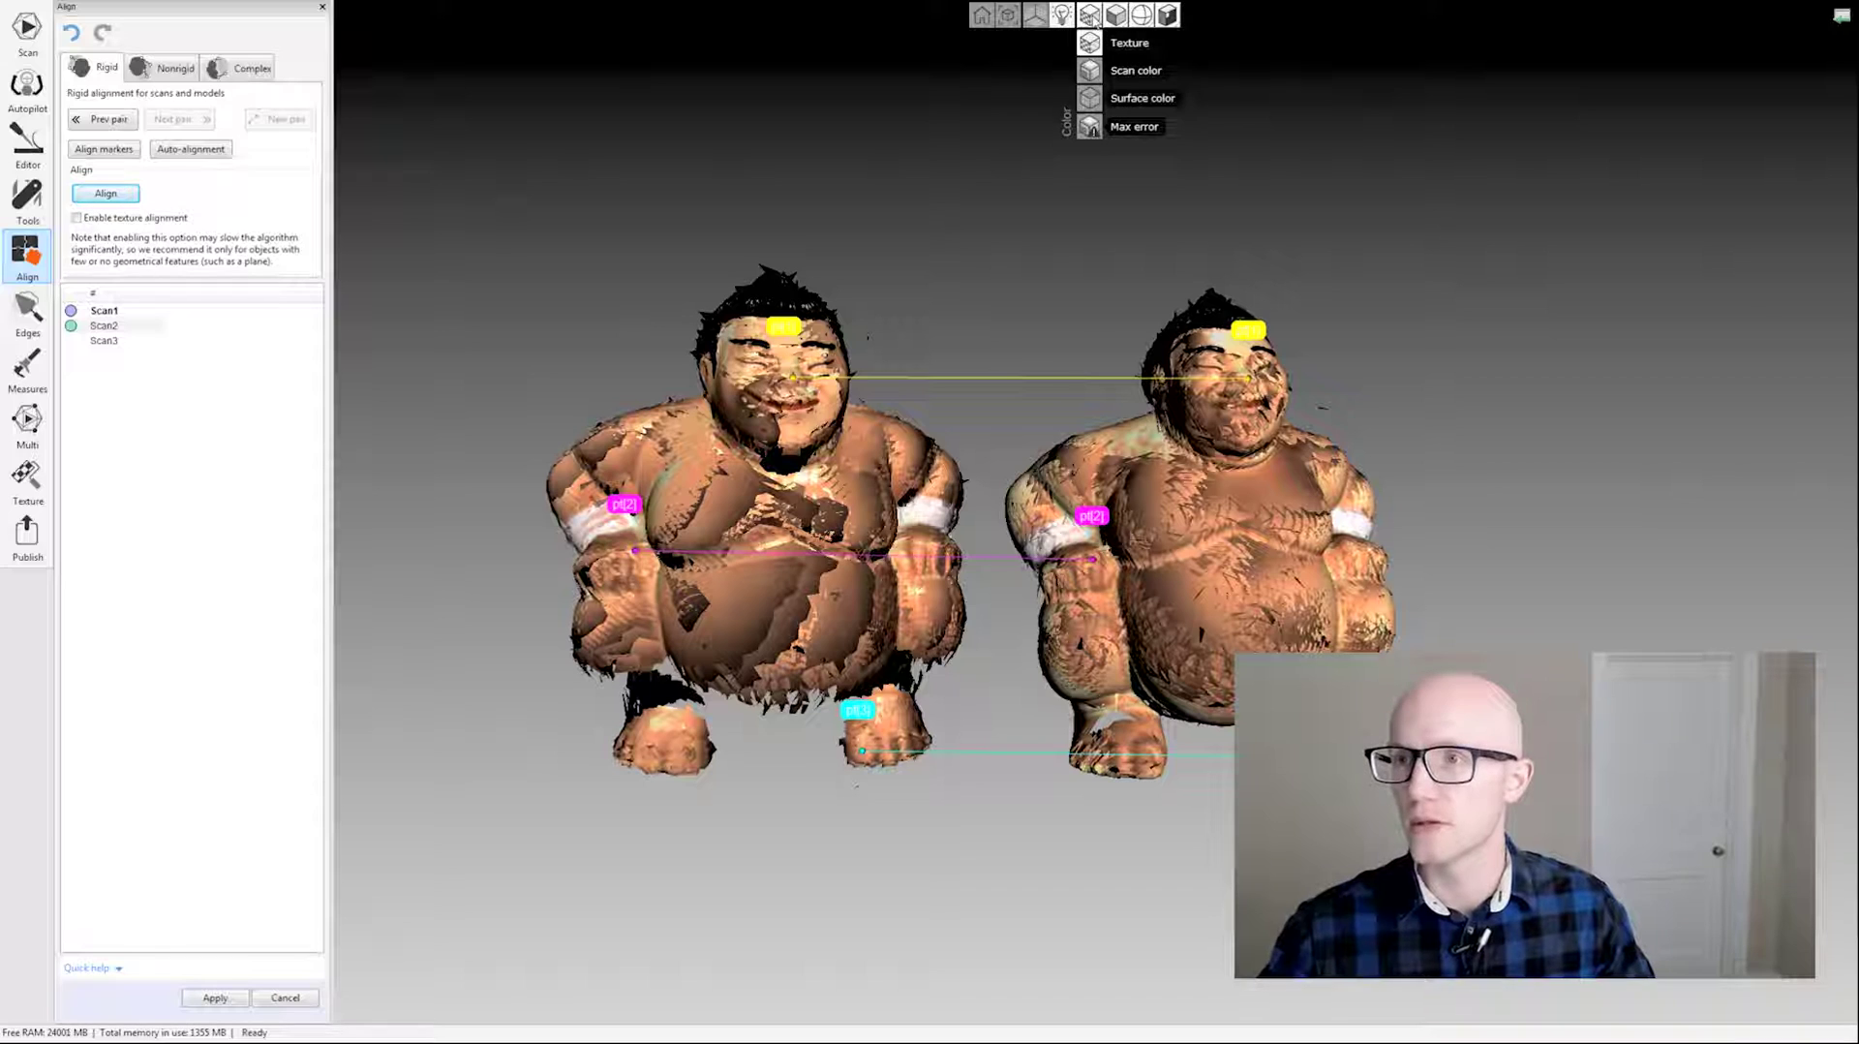
pyautogui.click(988, 84)
pyautogui.click(1143, 15)
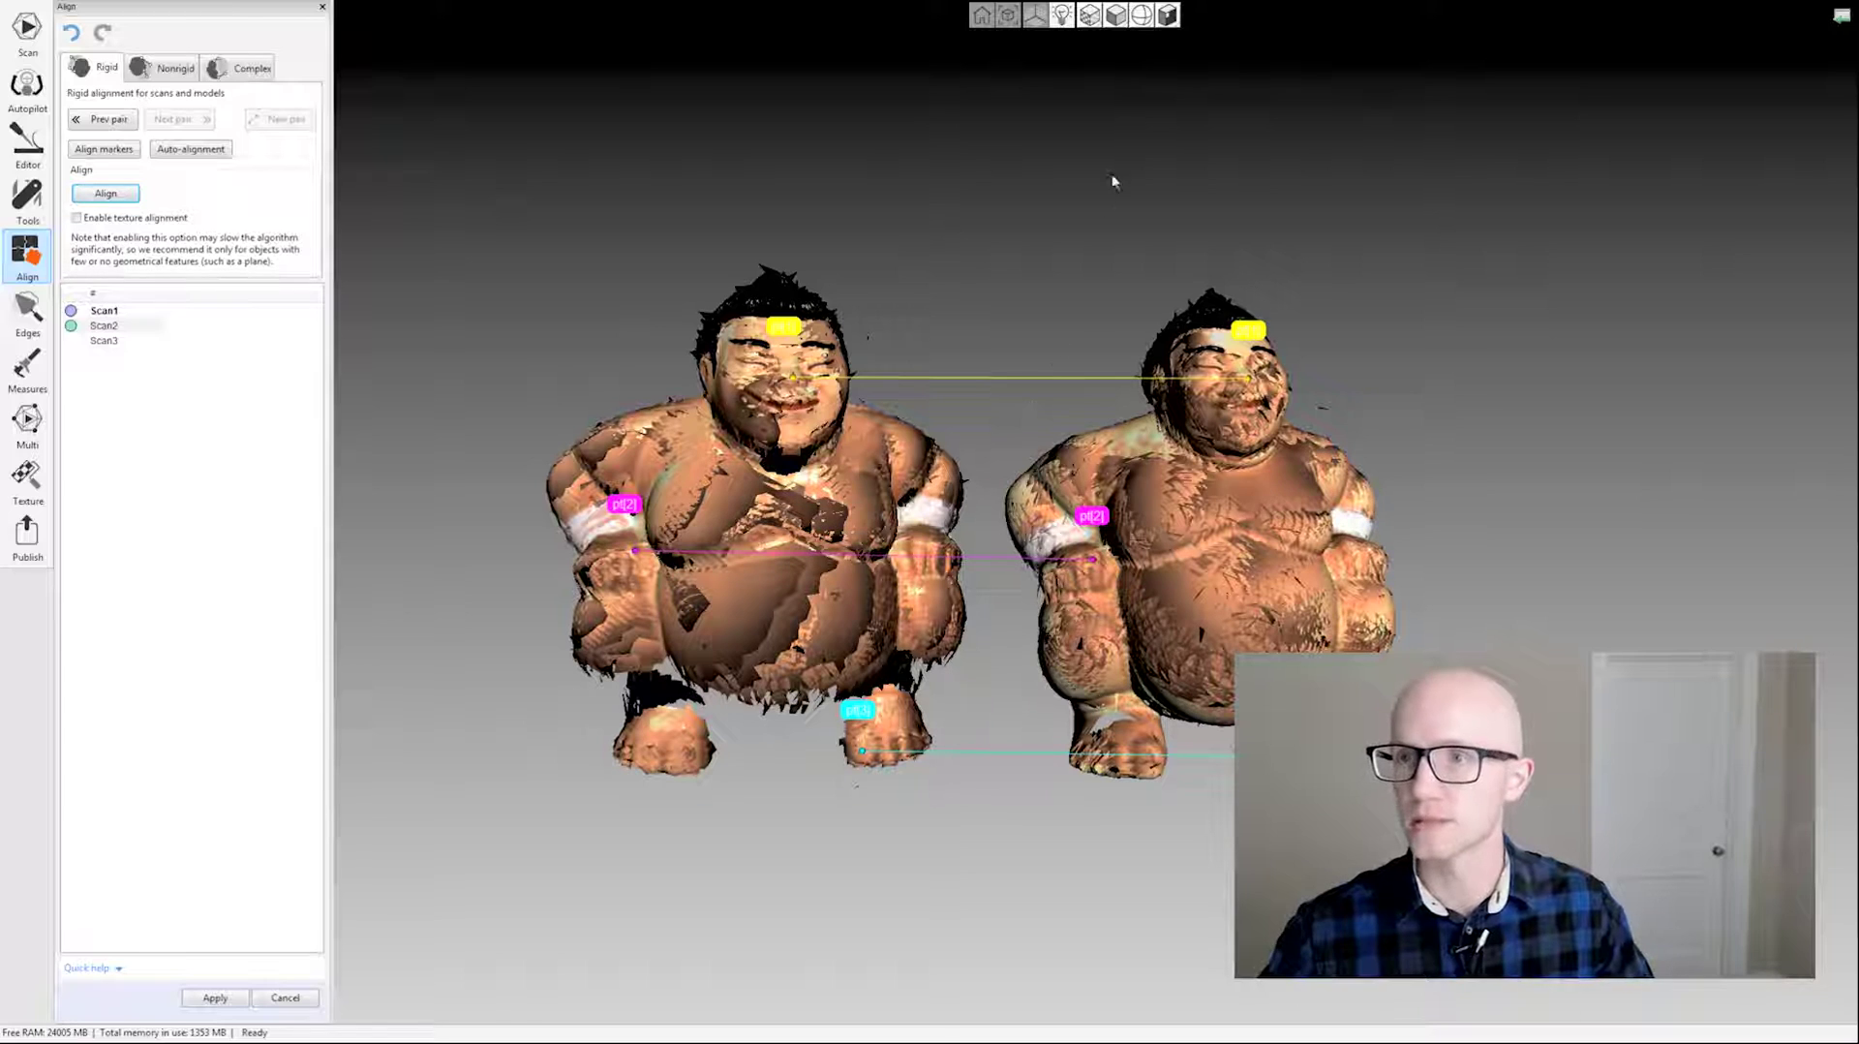
pyautogui.click(1062, 17)
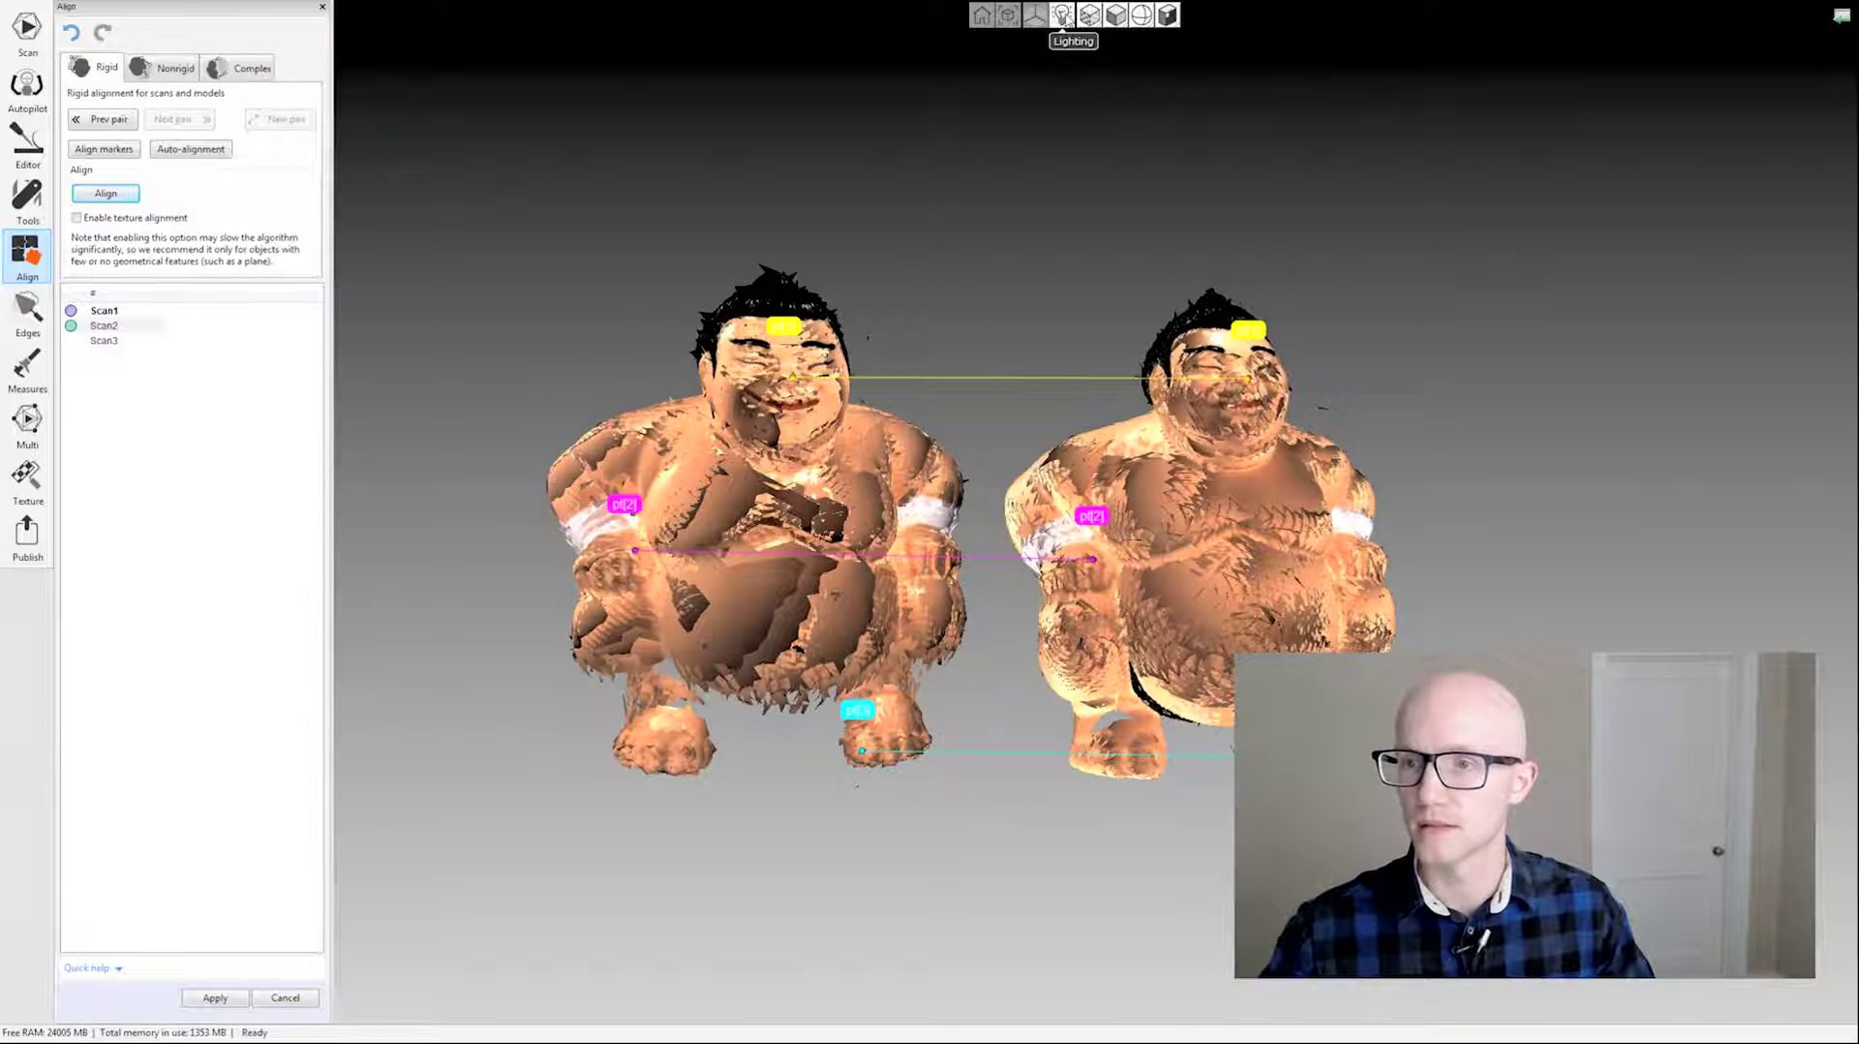
pyautogui.click(1062, 16)
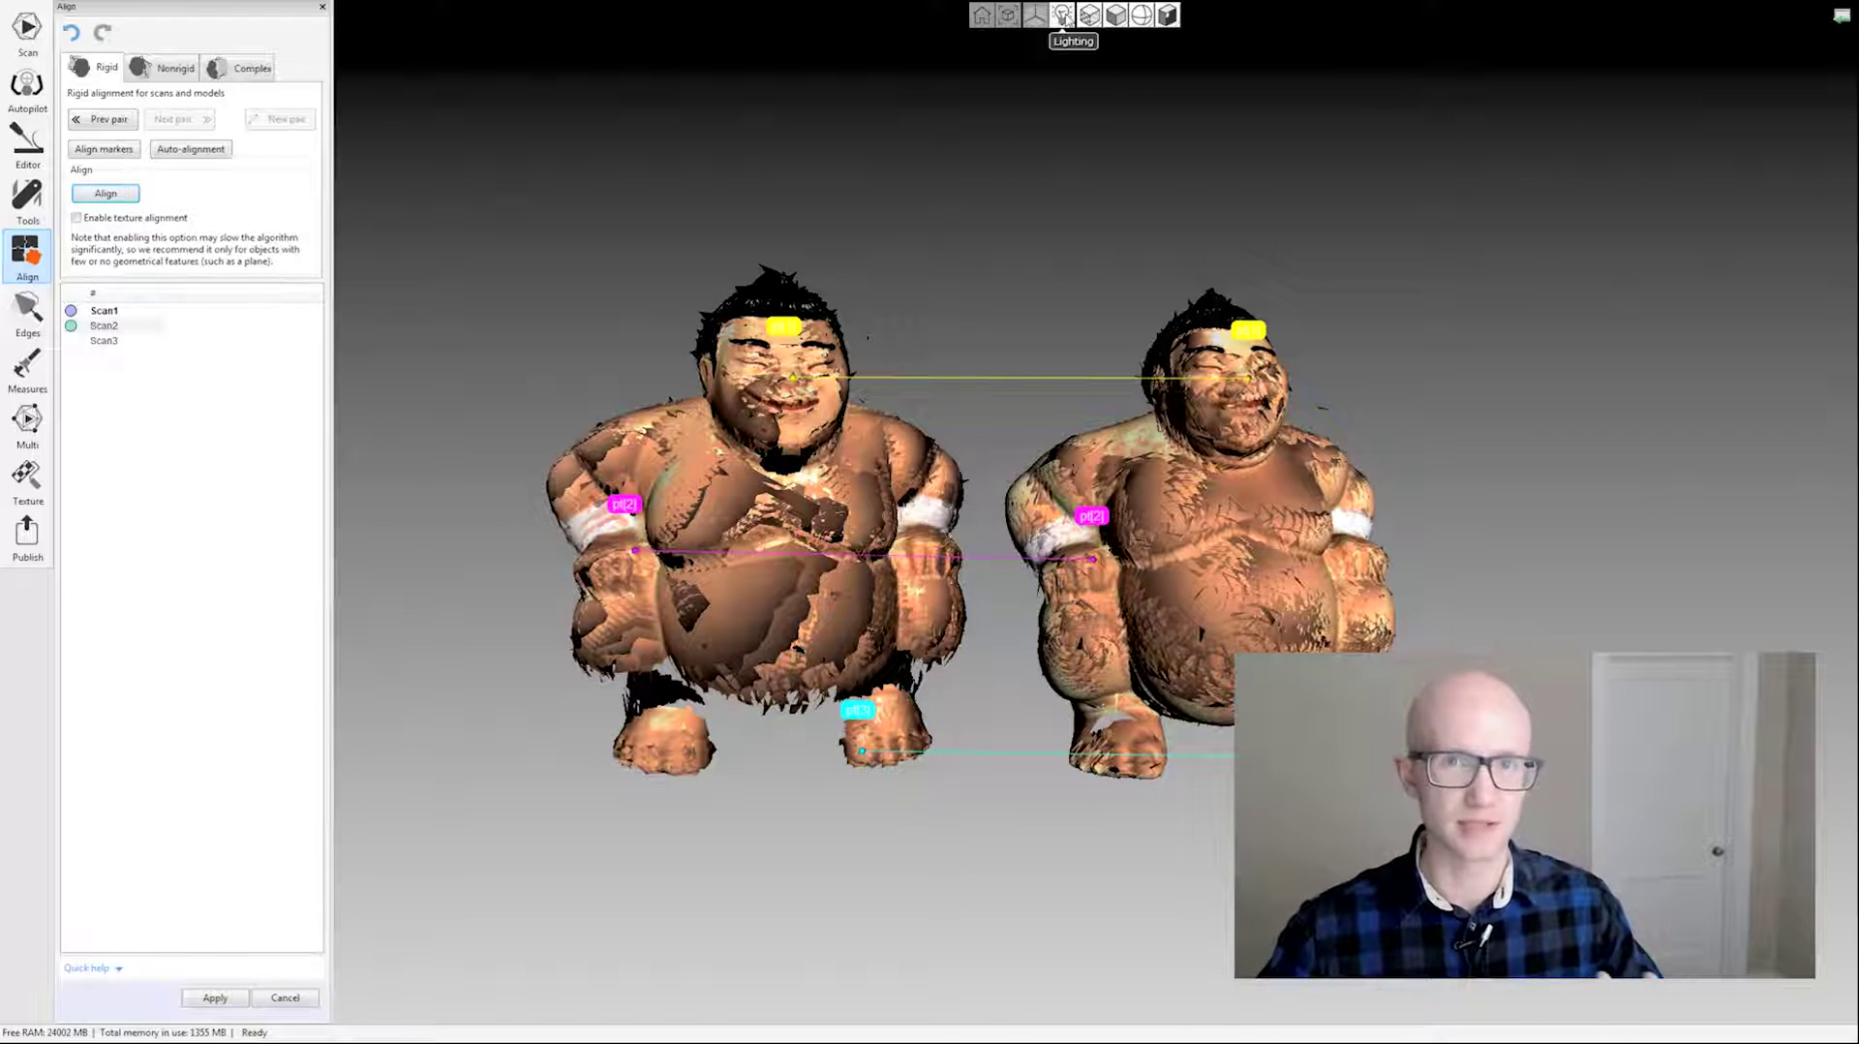
pyautogui.click(1062, 17)
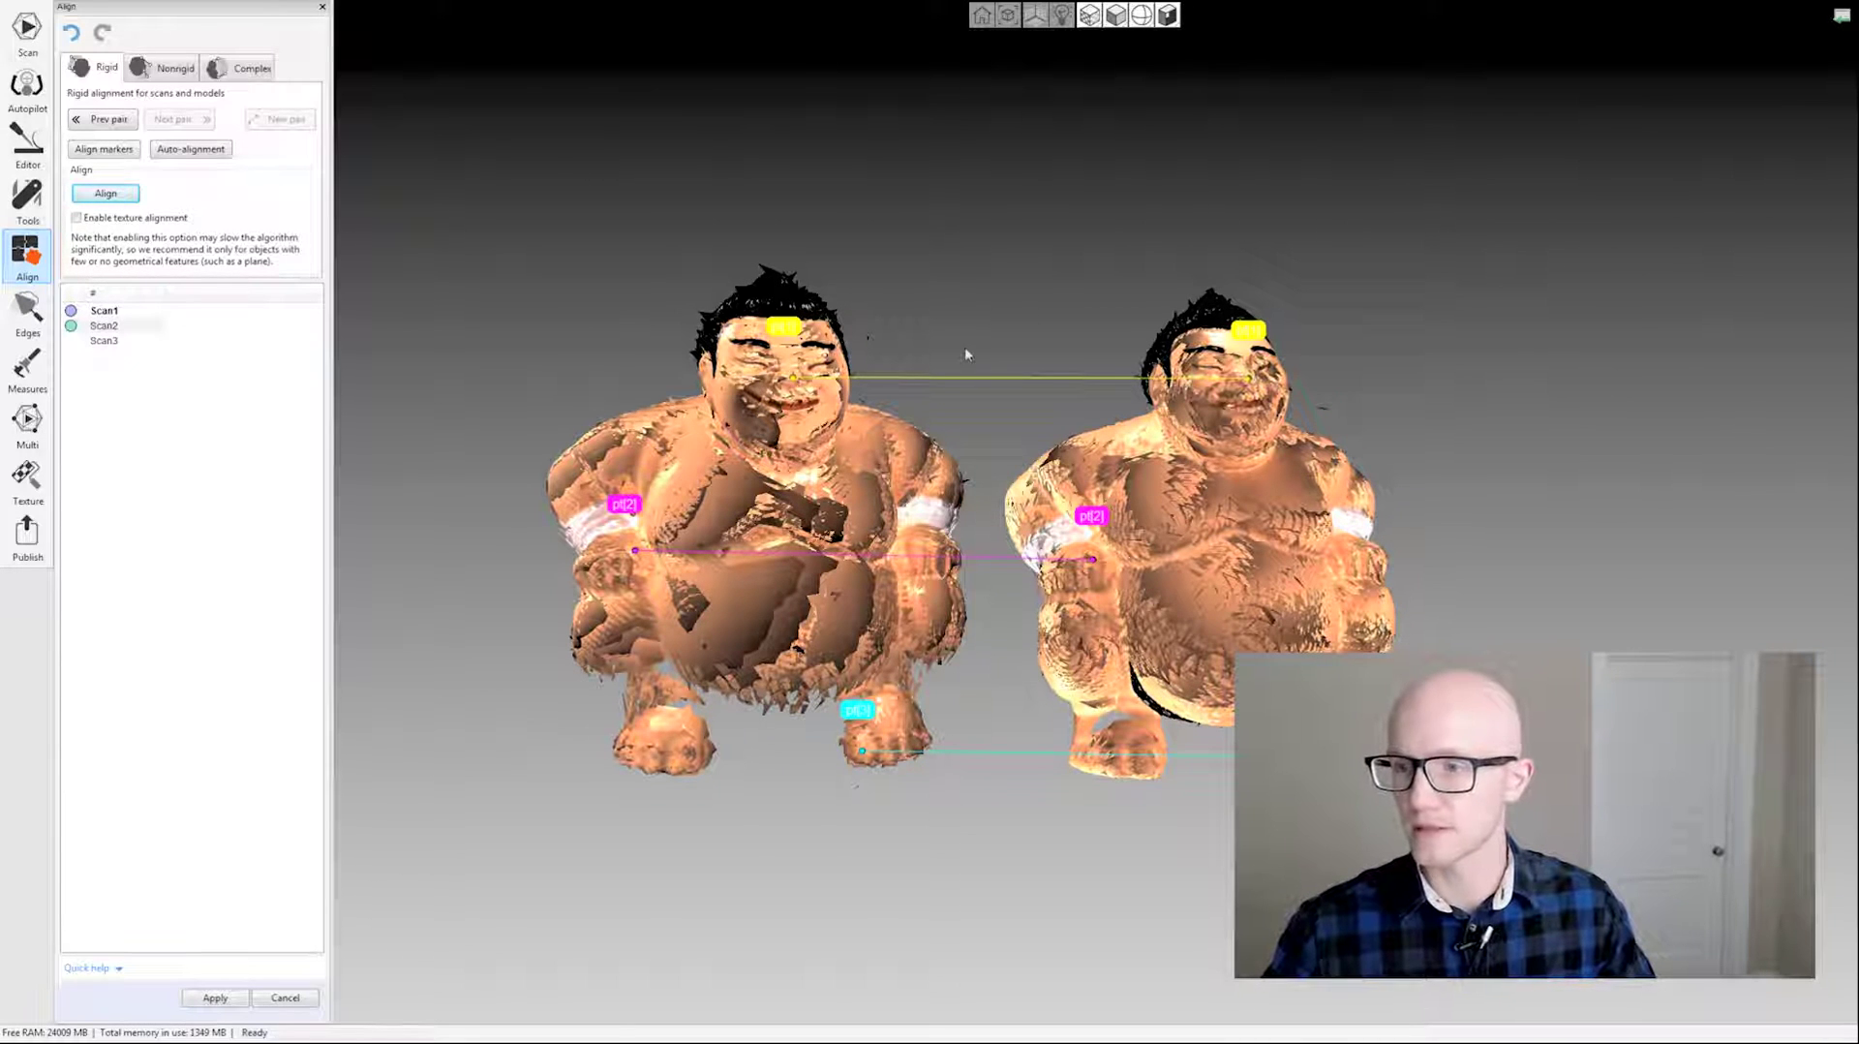
pyautogui.click(1062, 16)
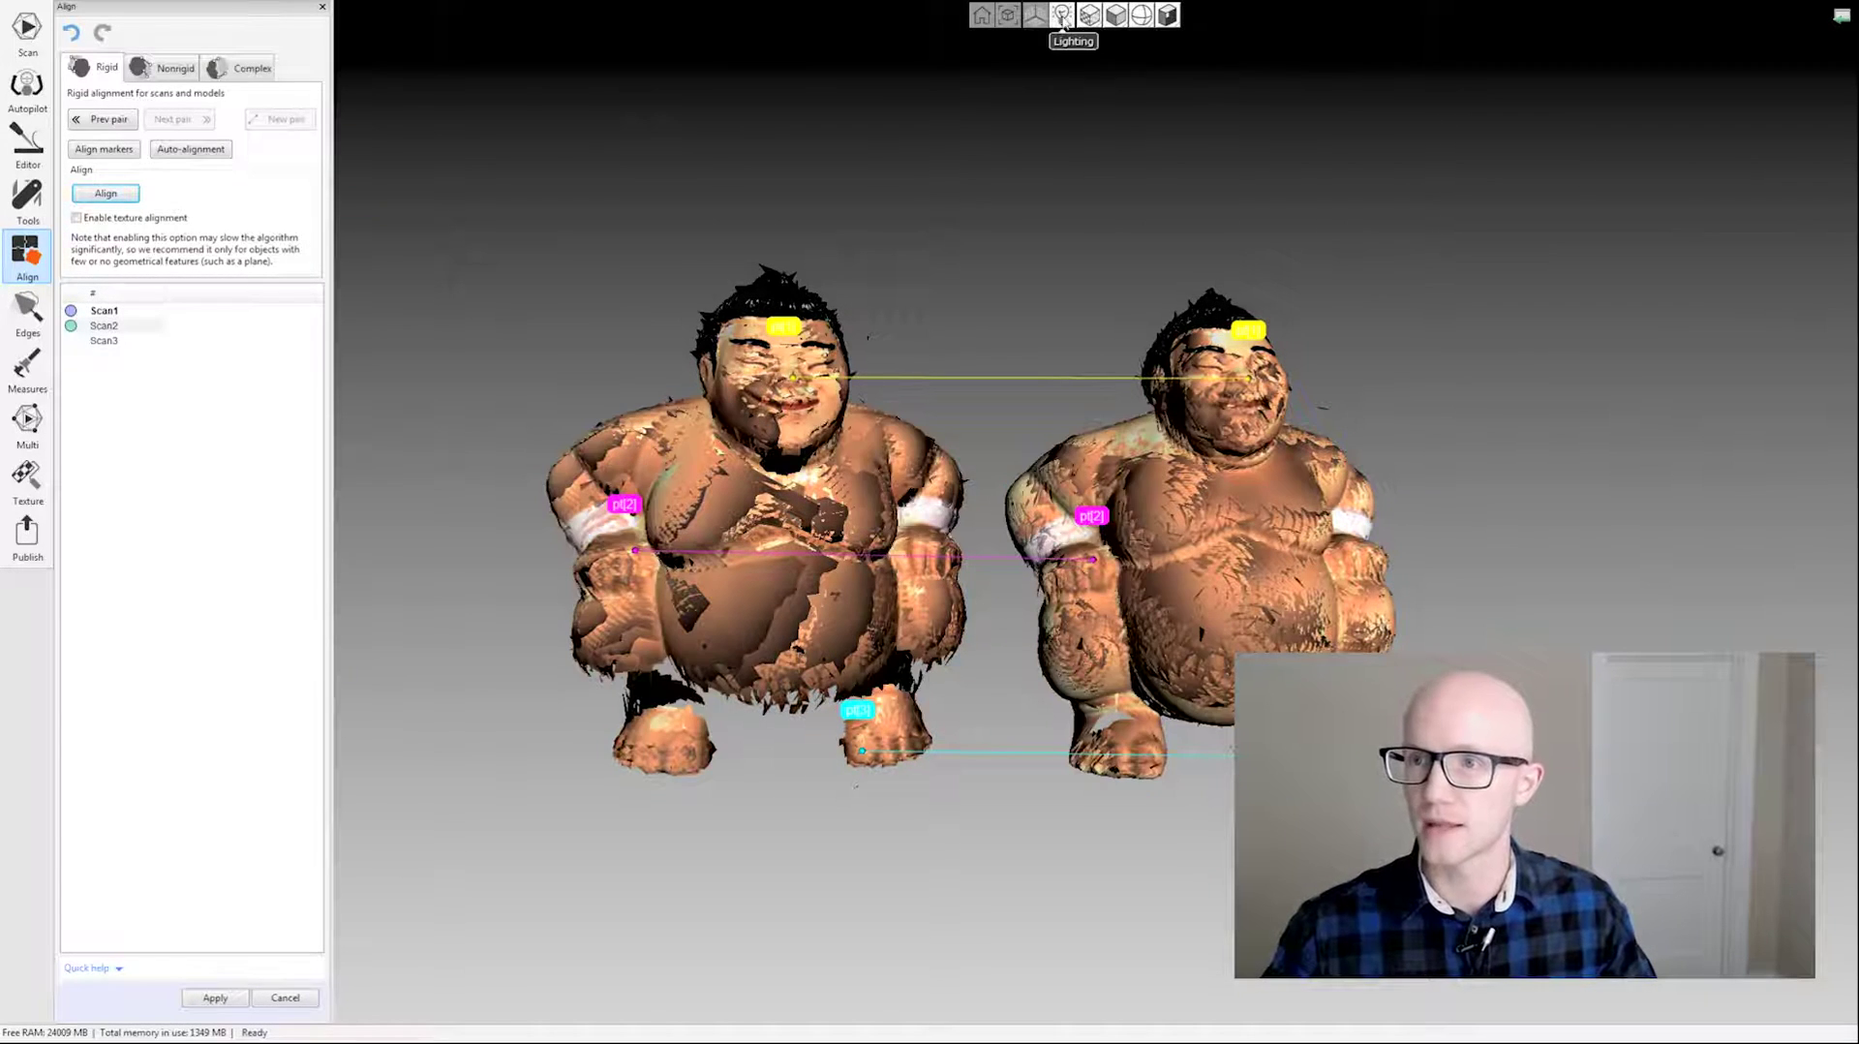
pyautogui.click(1062, 15)
pyautogui.click(1062, 16)
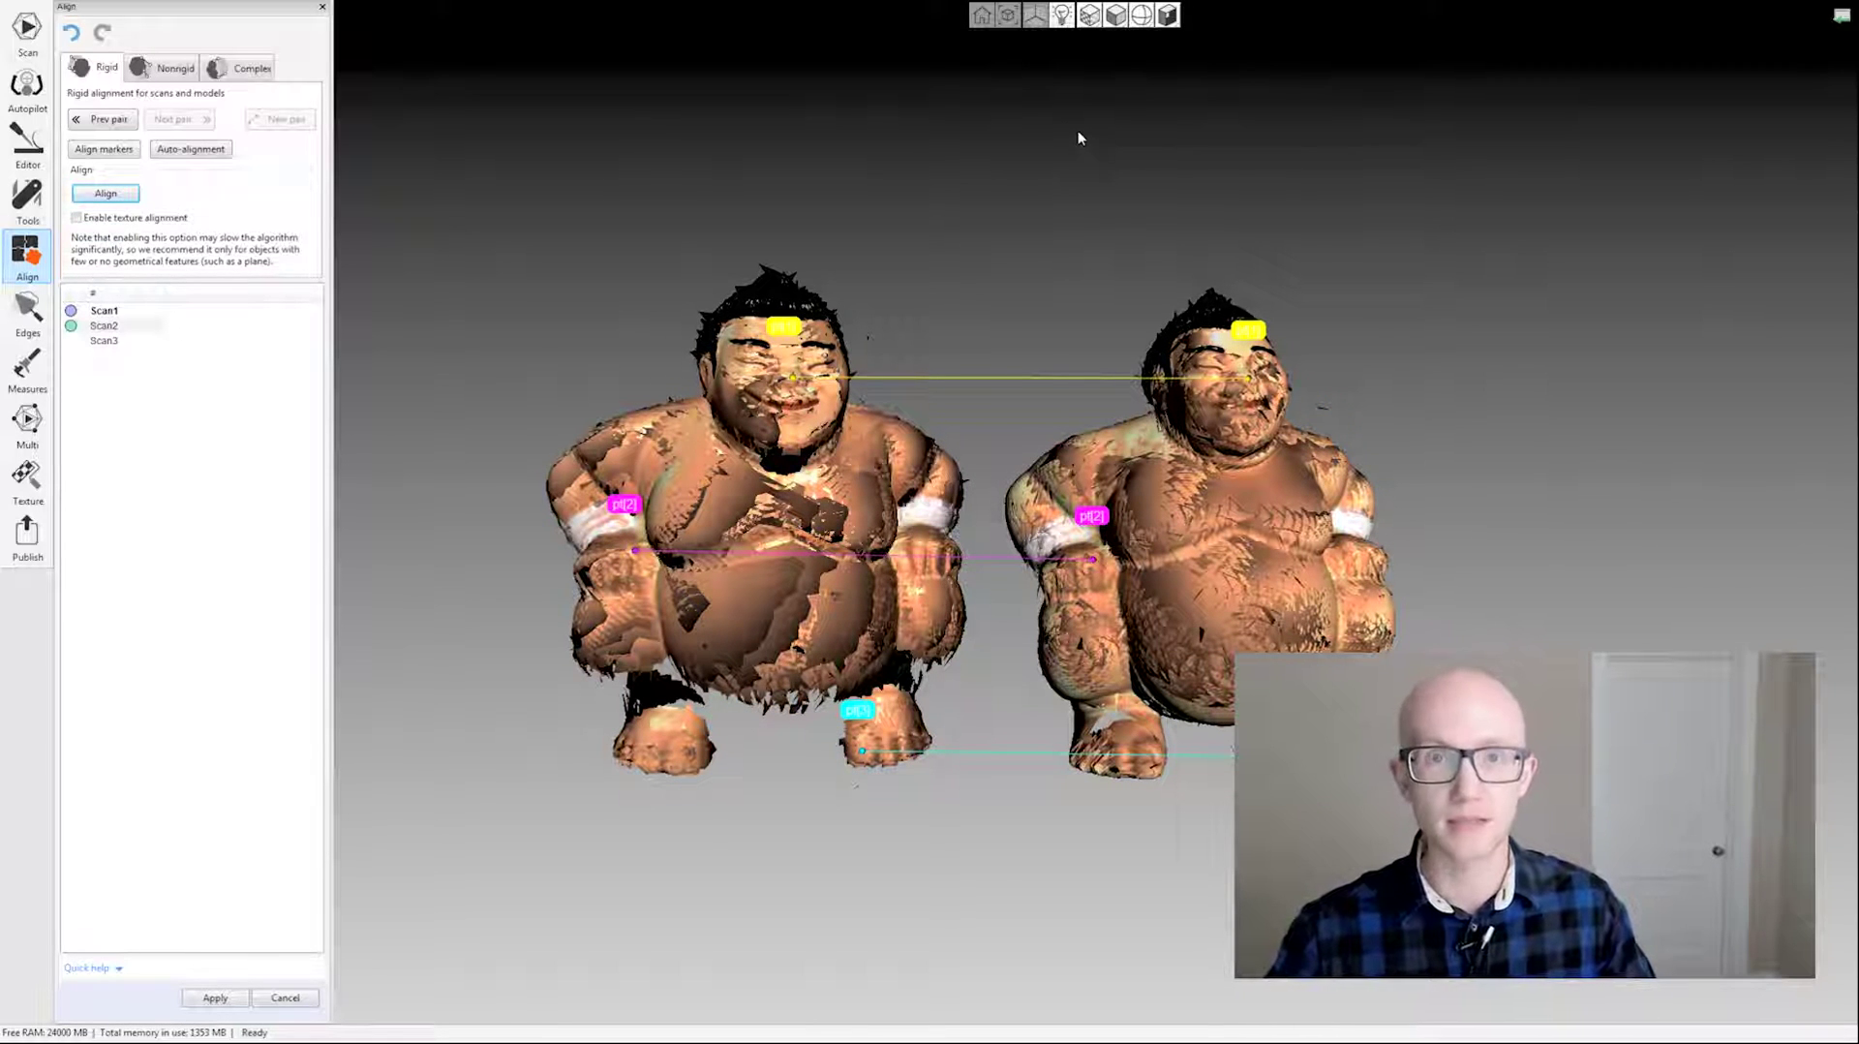
# Display both figurines in their scan colors and render them as points.
pyautogui.moveTo(1089, 16)
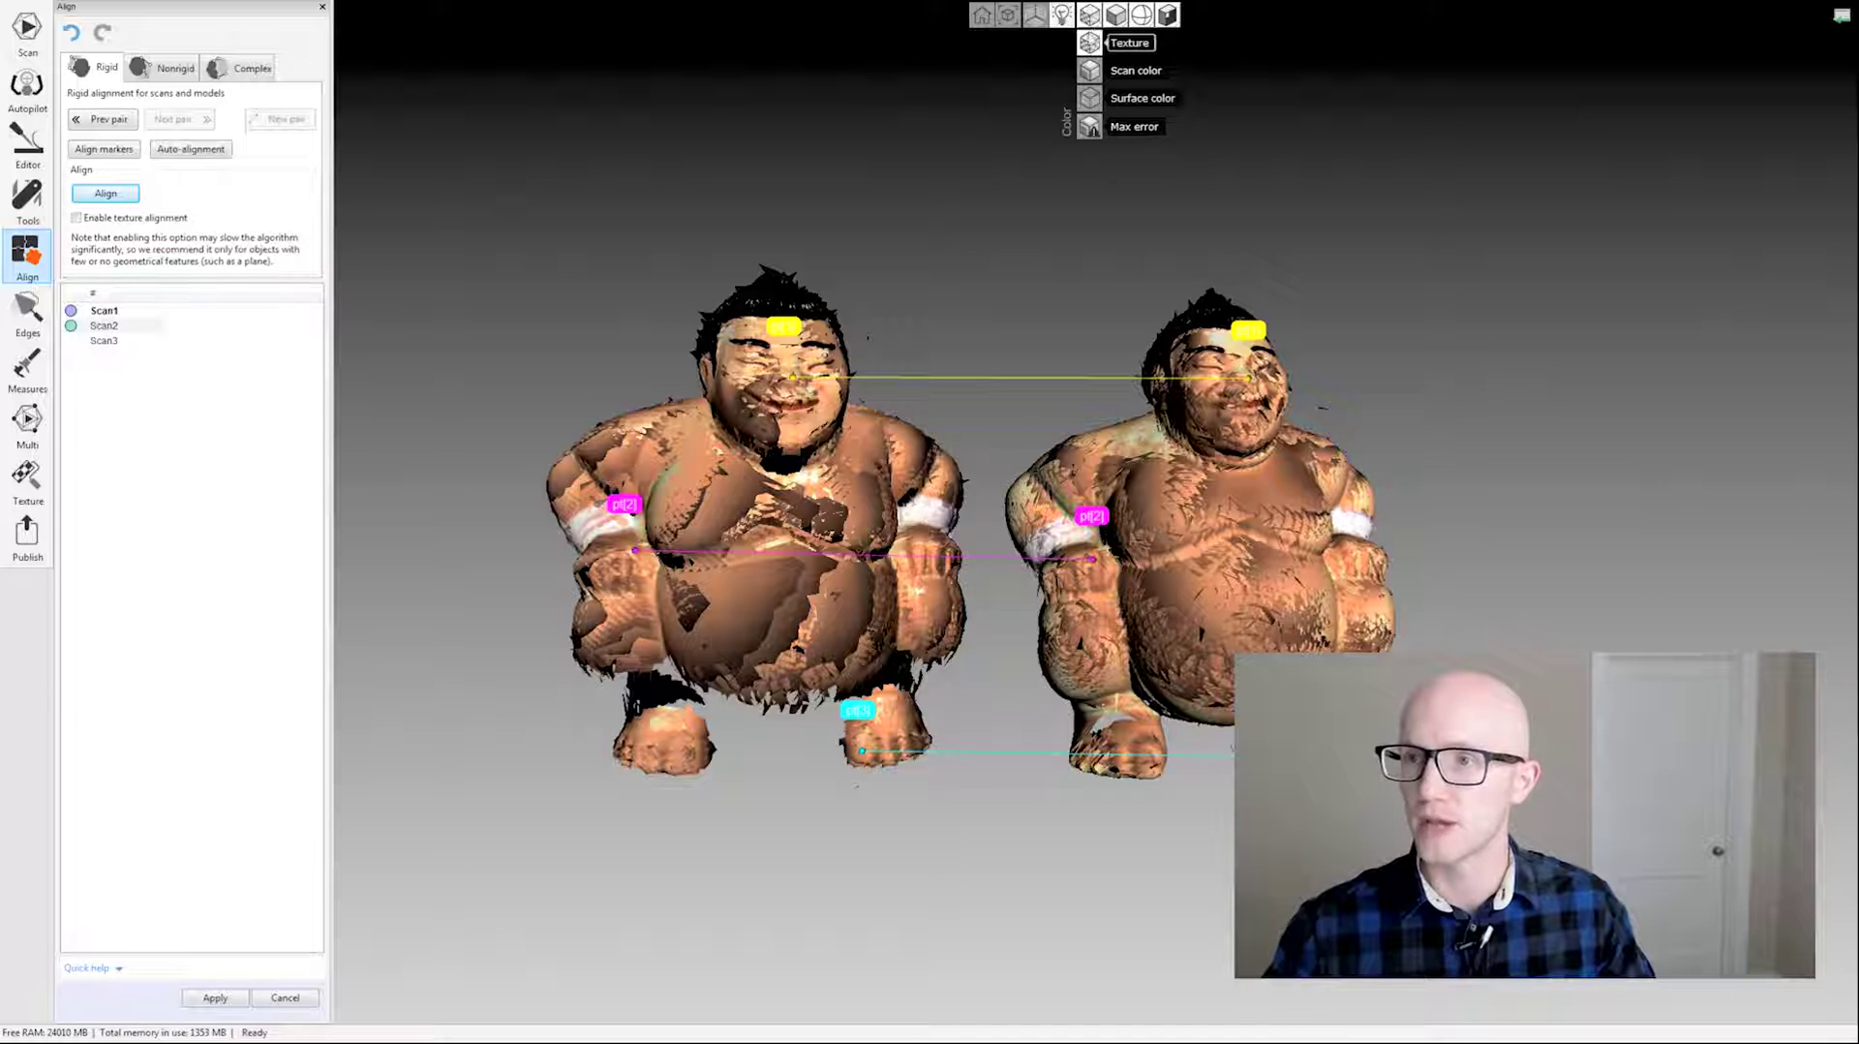
pyautogui.click(1127, 71)
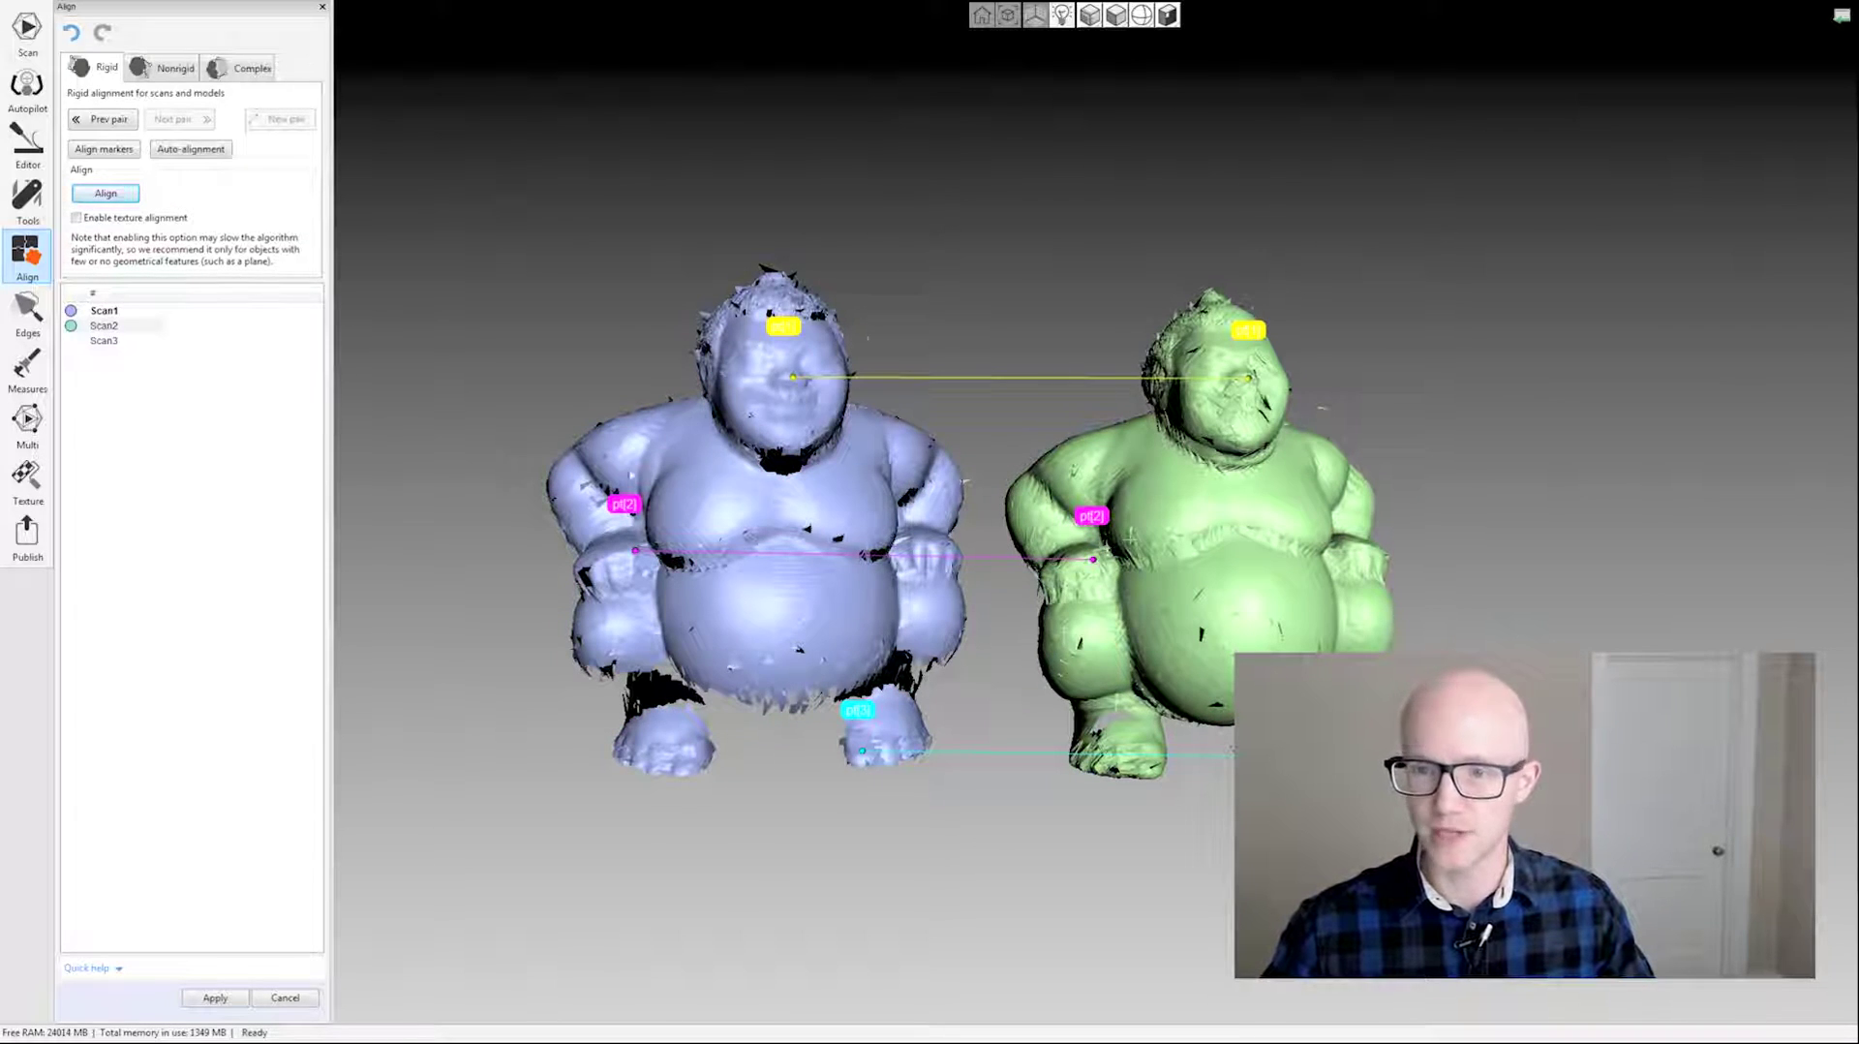
pyautogui.moveTo(886, 194); pyautogui.dragTo(973, 290)
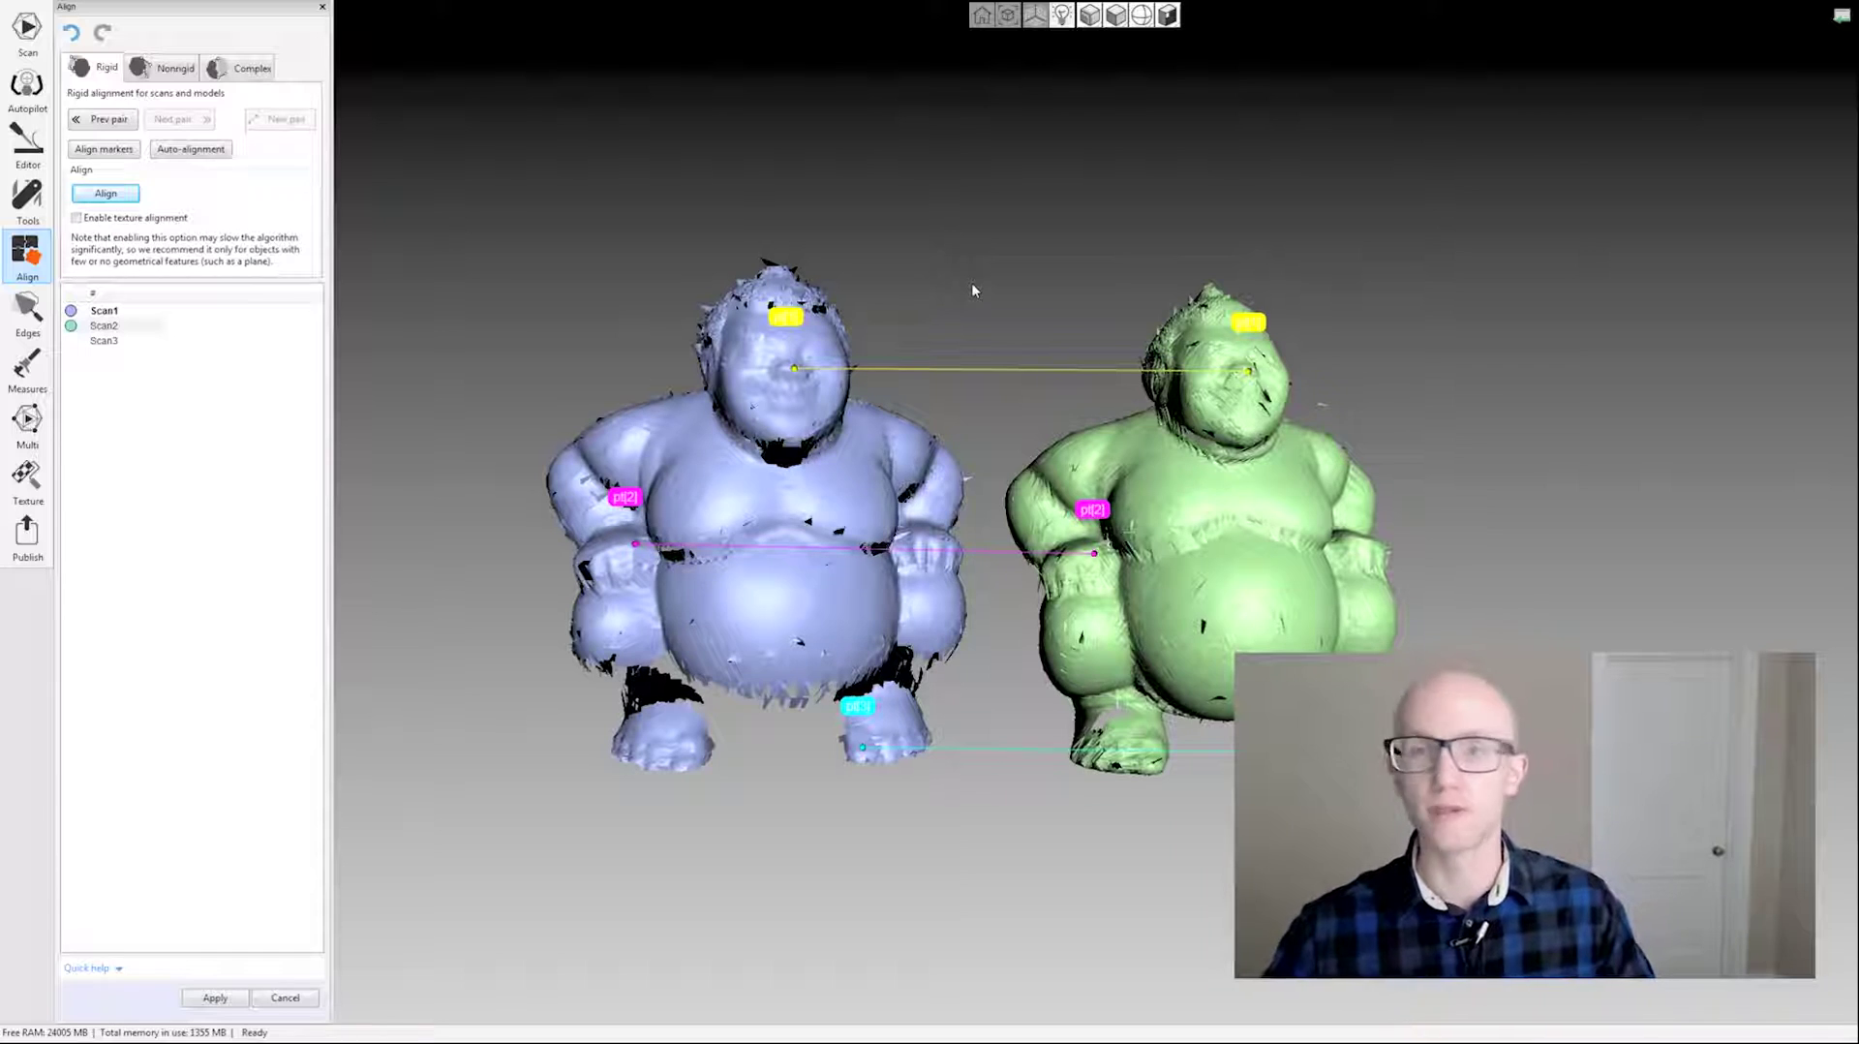
pyautogui.click(1116, 15)
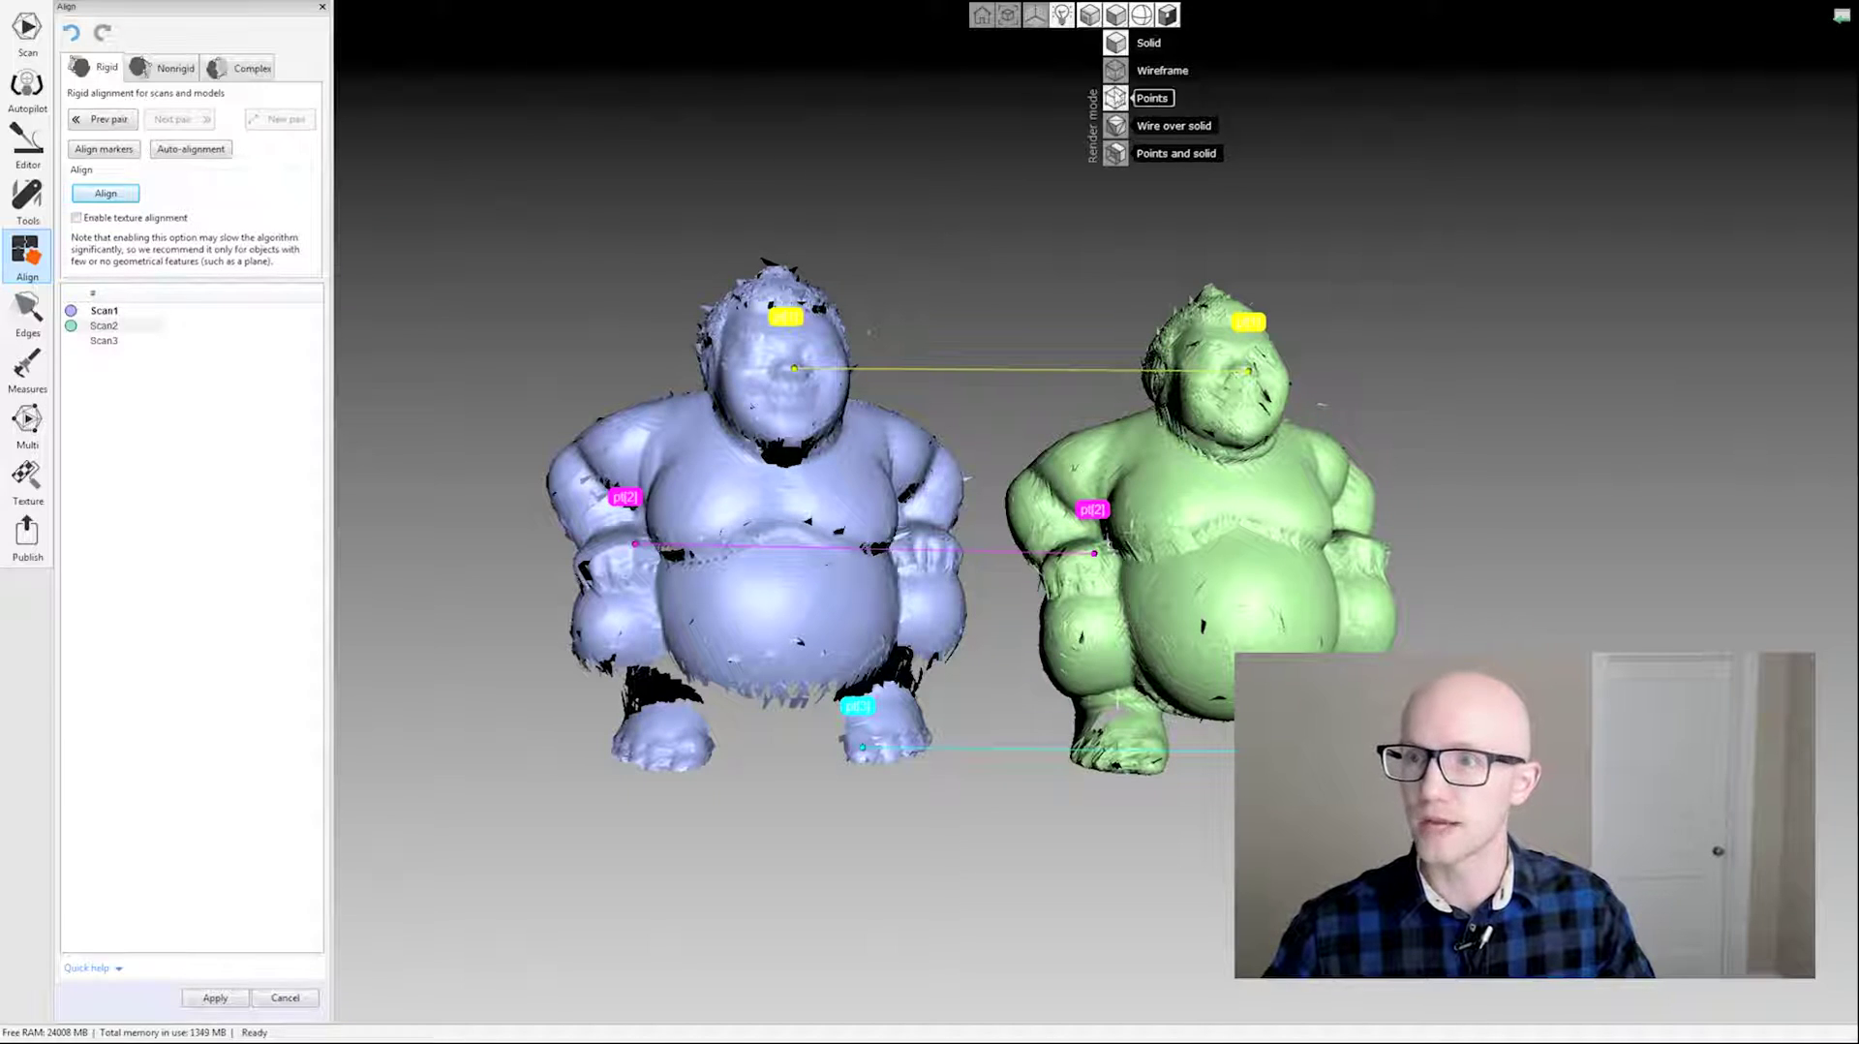
pyautogui.click(1118, 98)
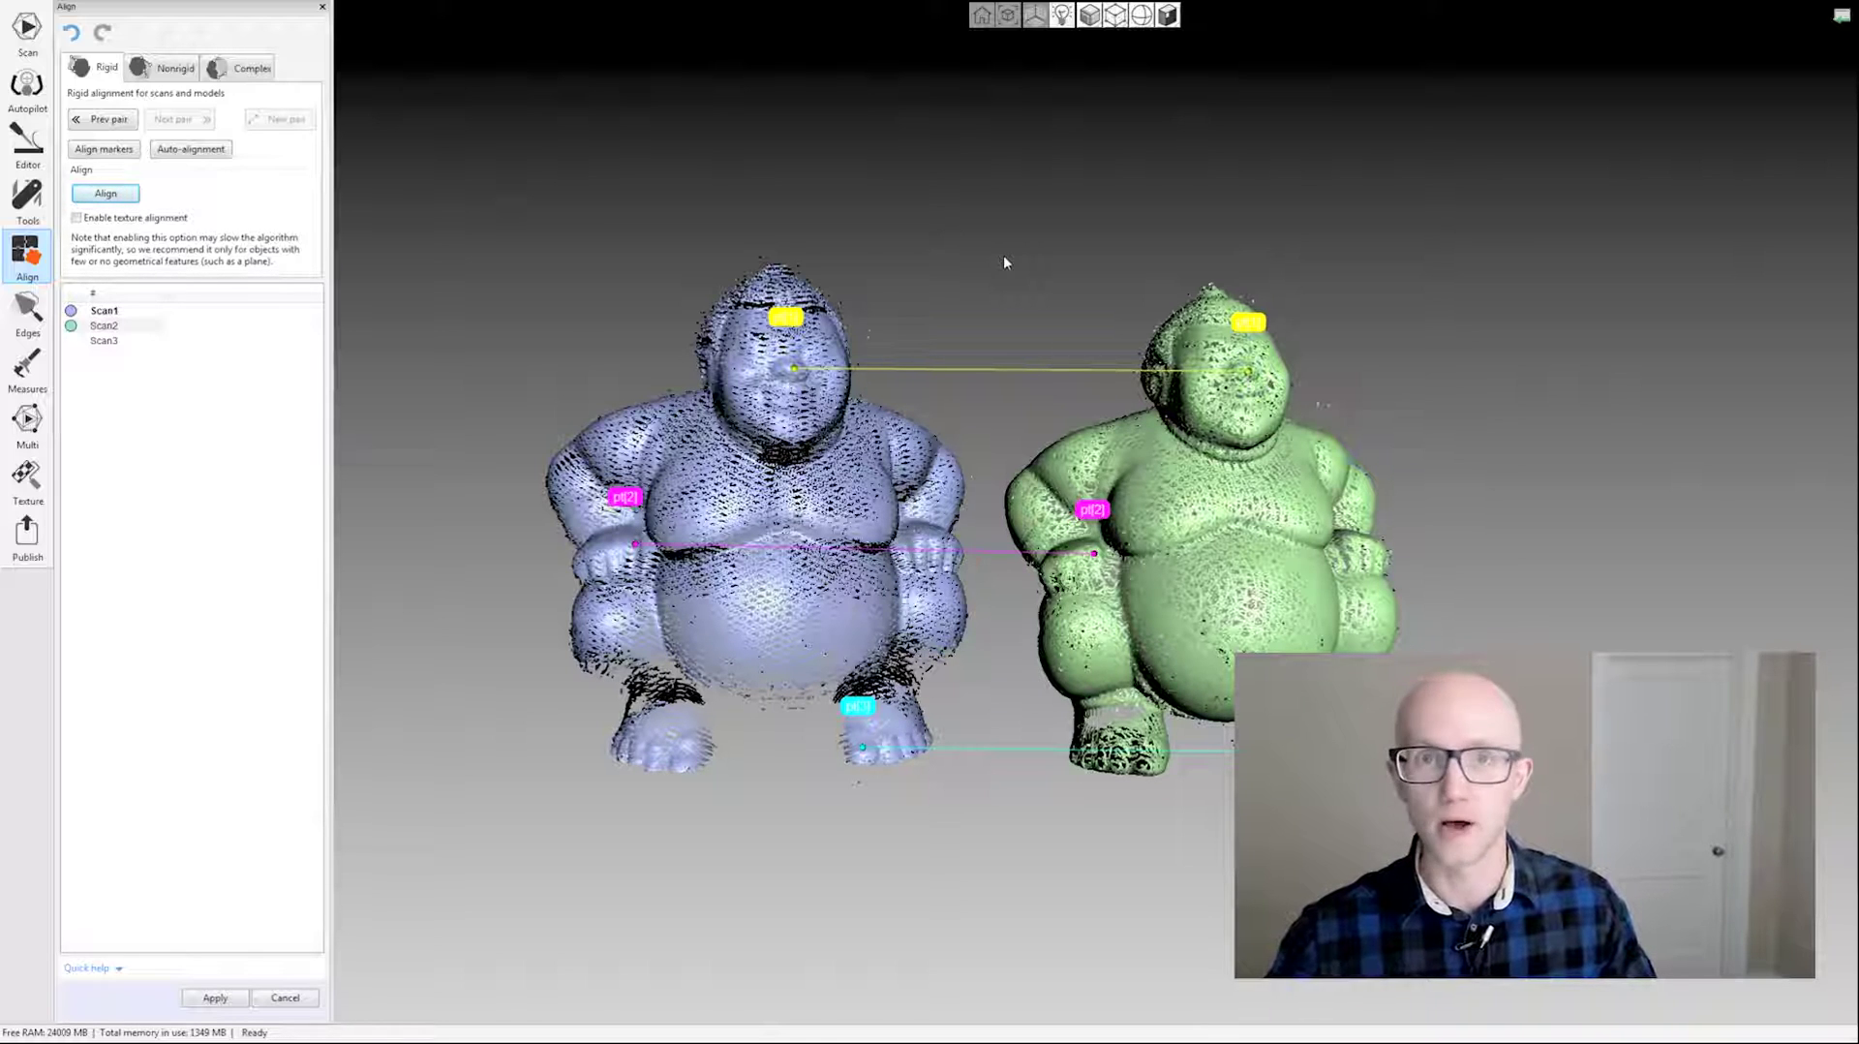
# Restore the solid render mode and the texture coloring of both scans.
pyautogui.click(1115, 15)
pyautogui.click(1148, 43)
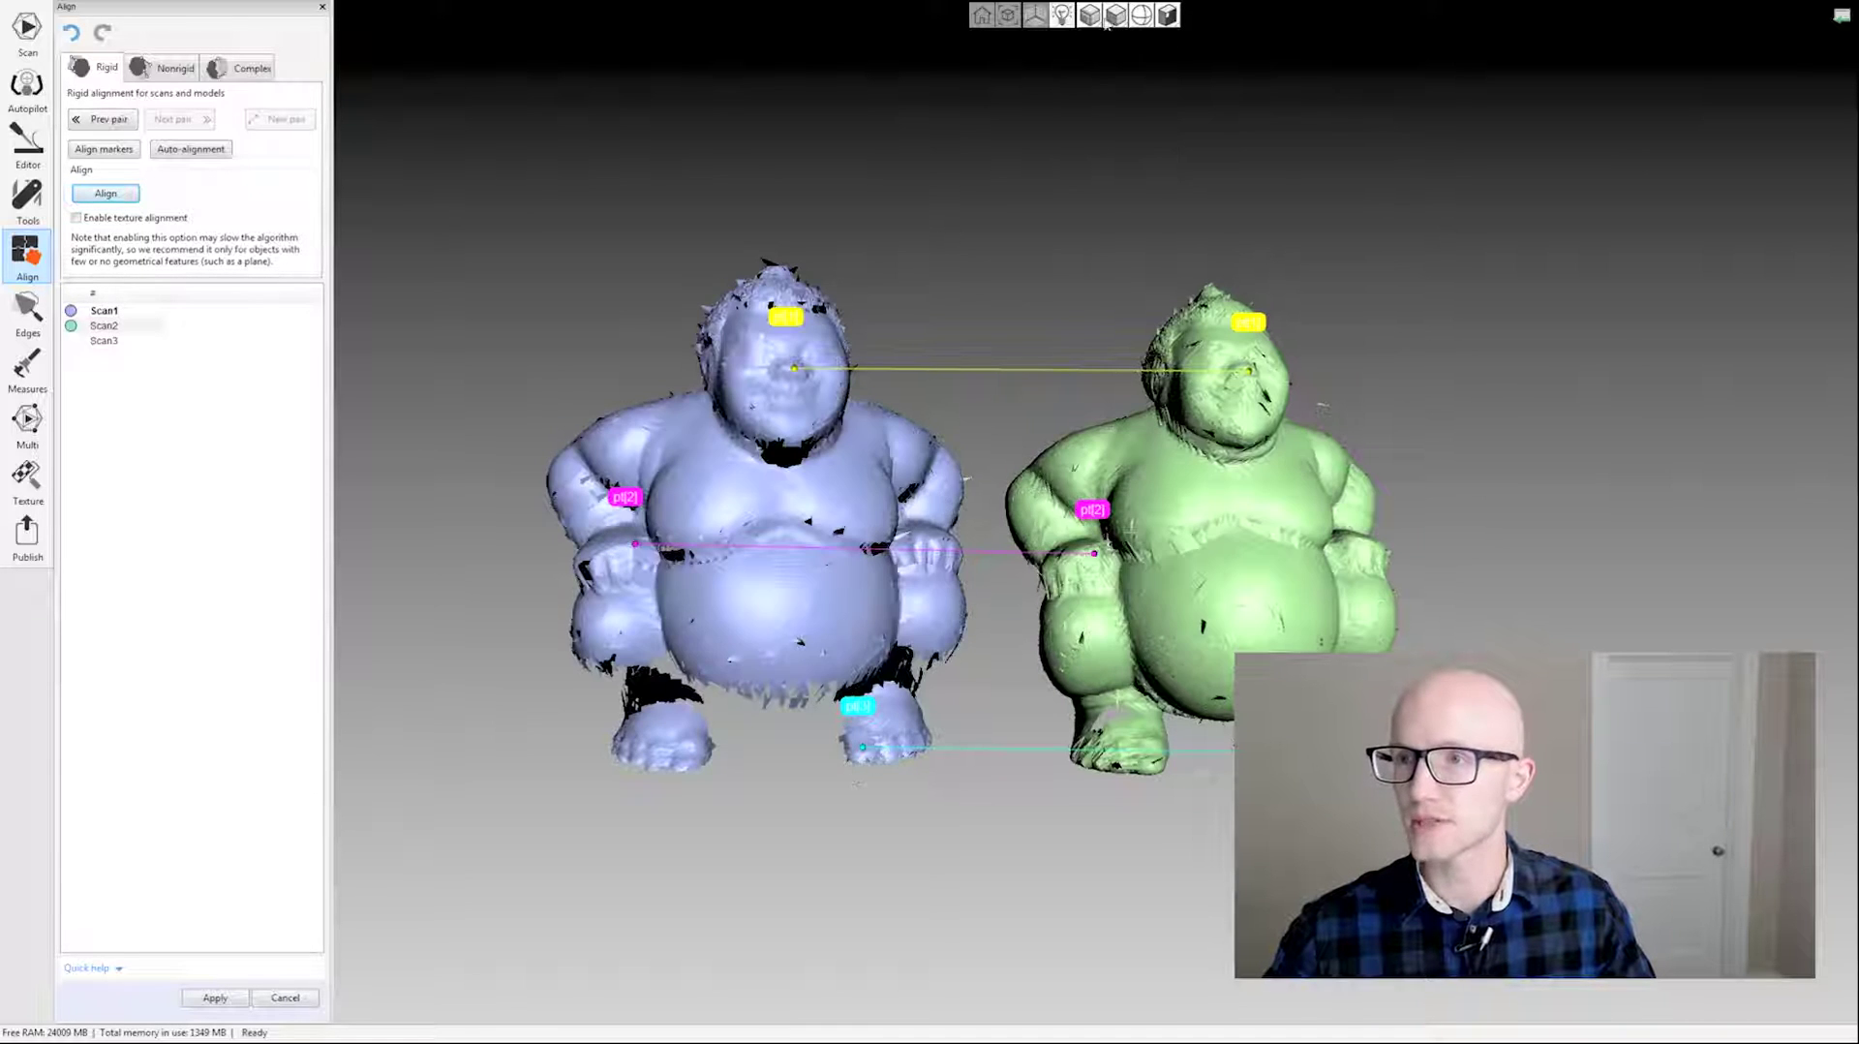
pyautogui.click(1089, 16)
pyautogui.click(1090, 41)
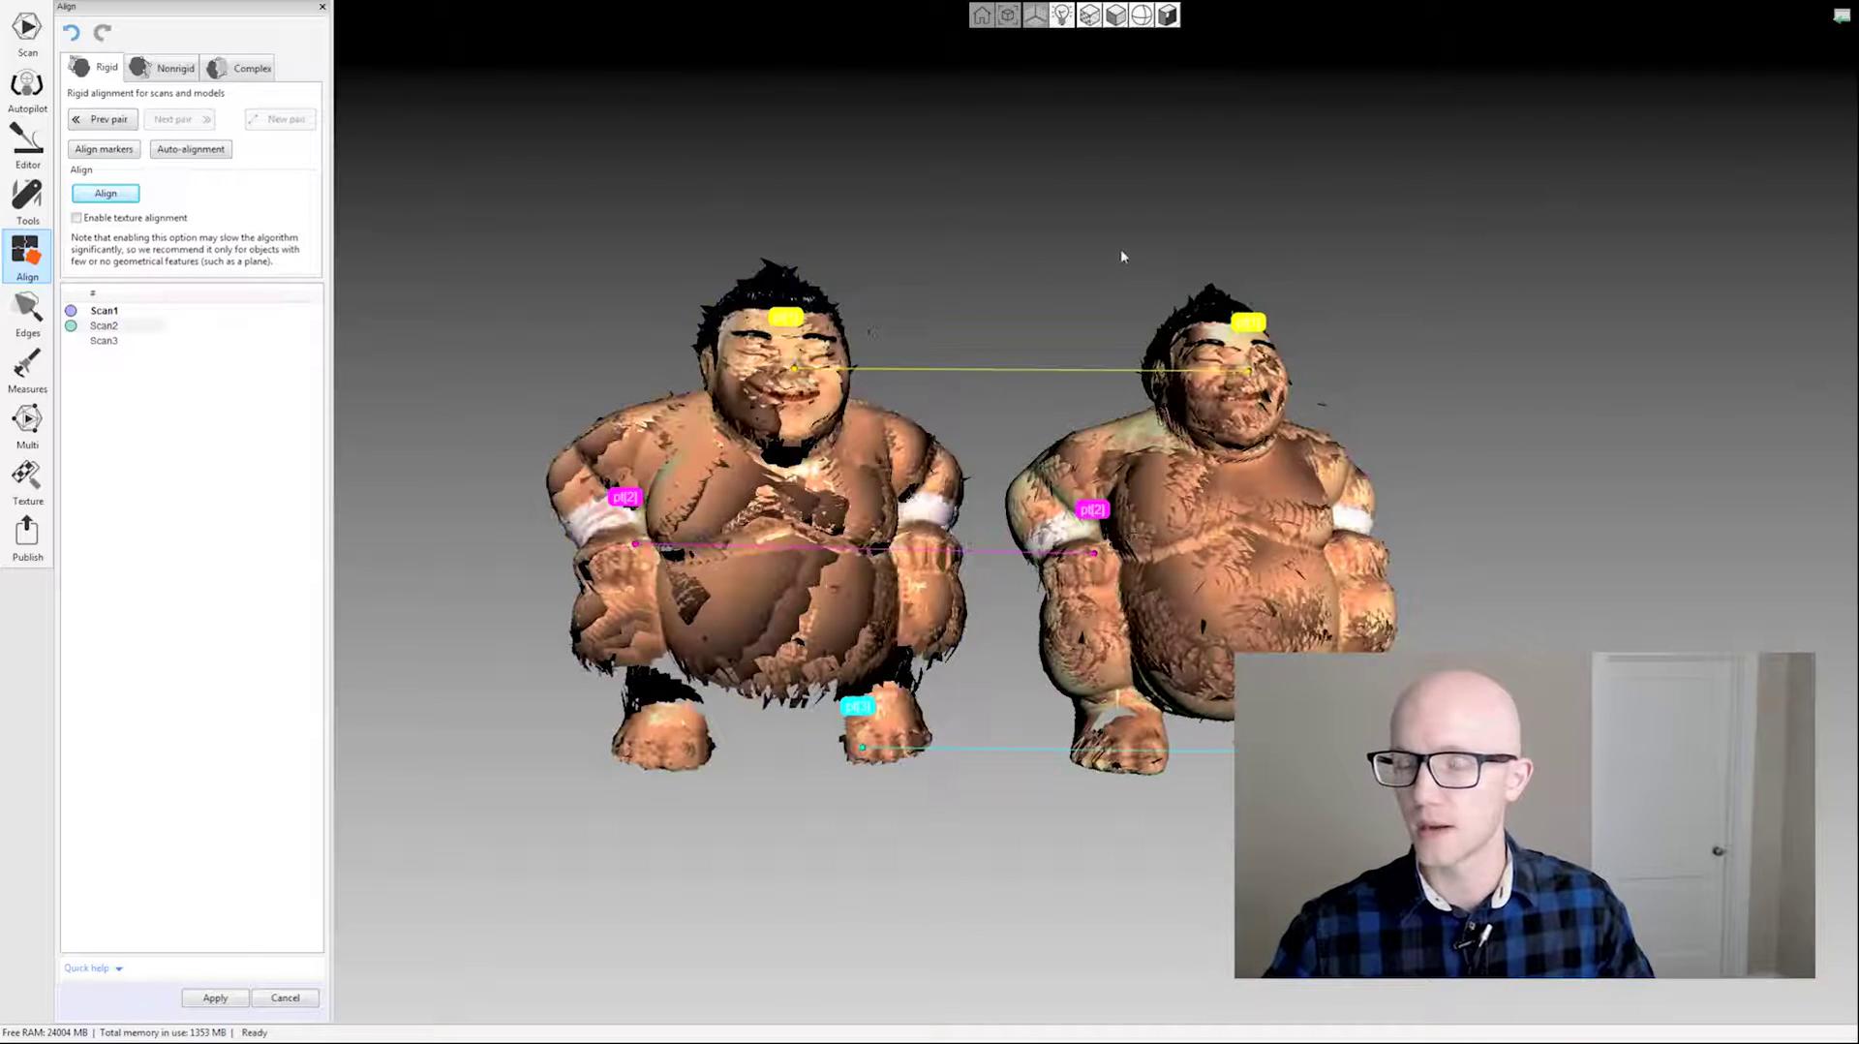
# Align Scan2 to Scan1 using the three placed marker pairs, and check the fit of the overlaid figurines.
pyautogui.scroll(3, 920, 357)
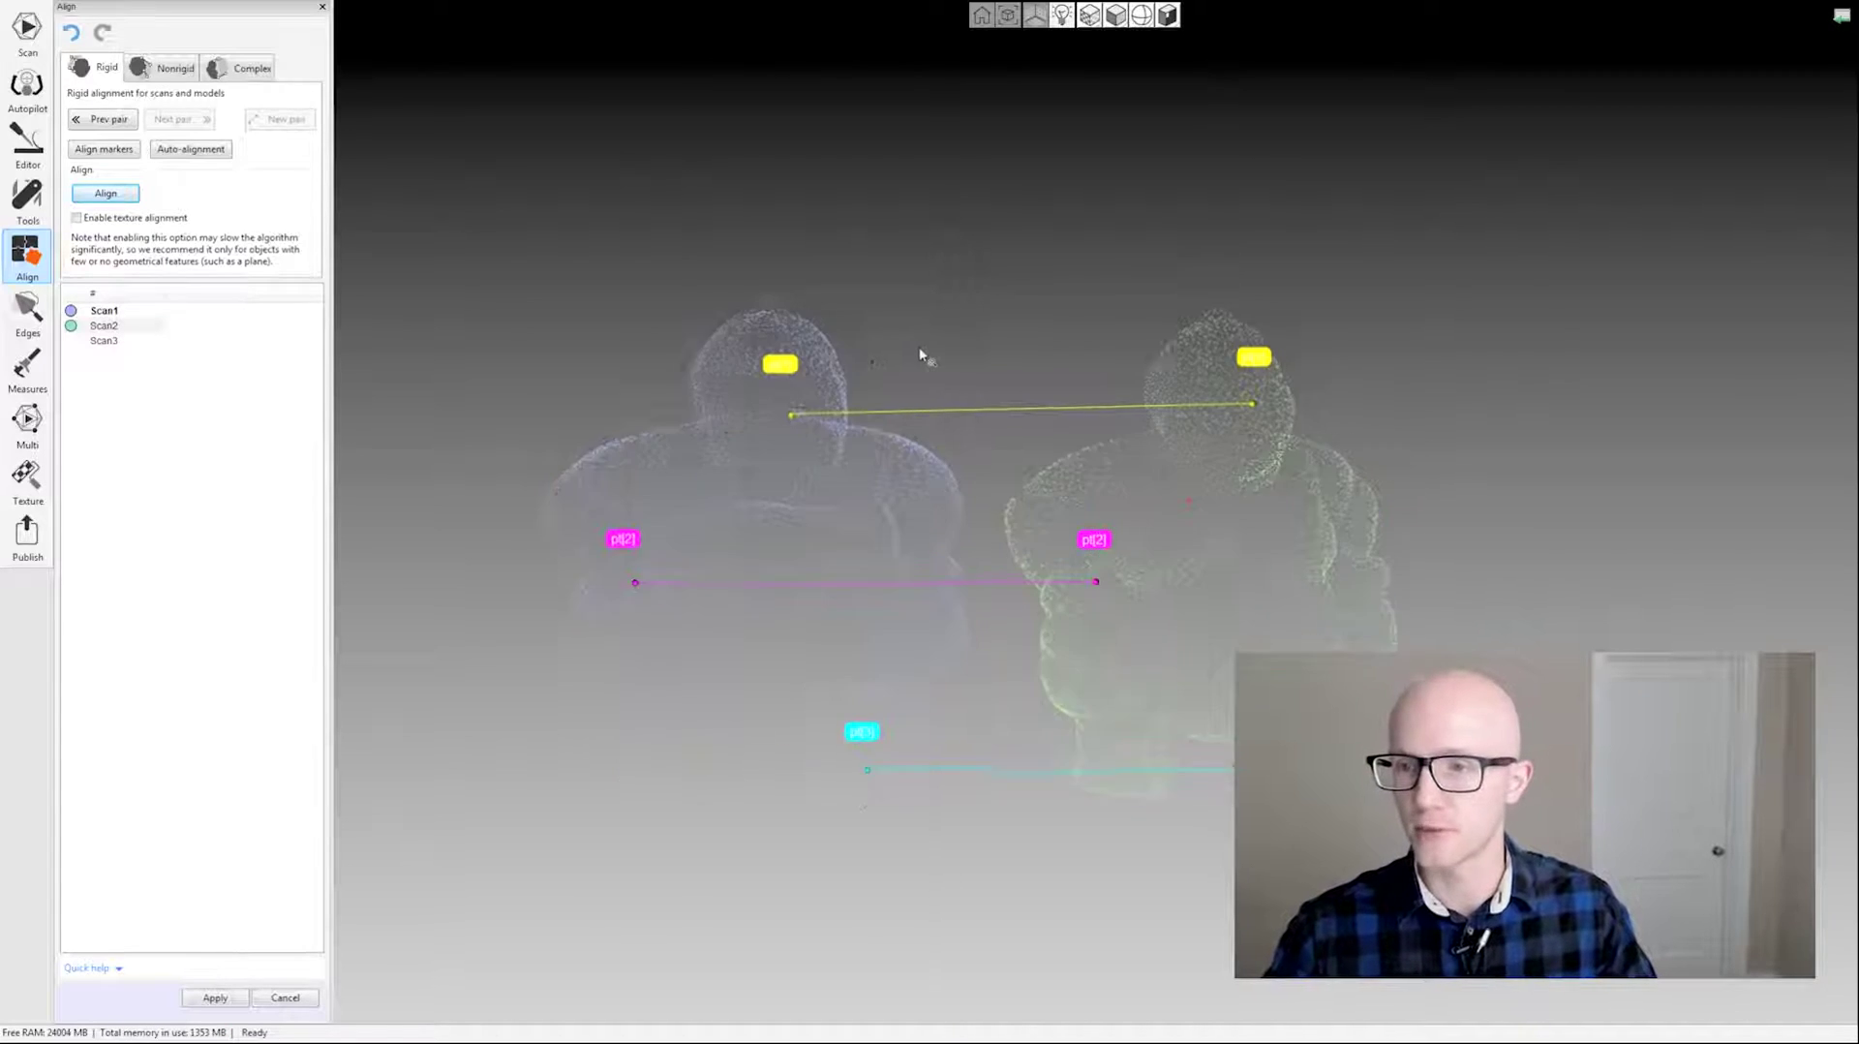
pyautogui.moveTo(962, 269); pyautogui.dragTo(1013, 250)
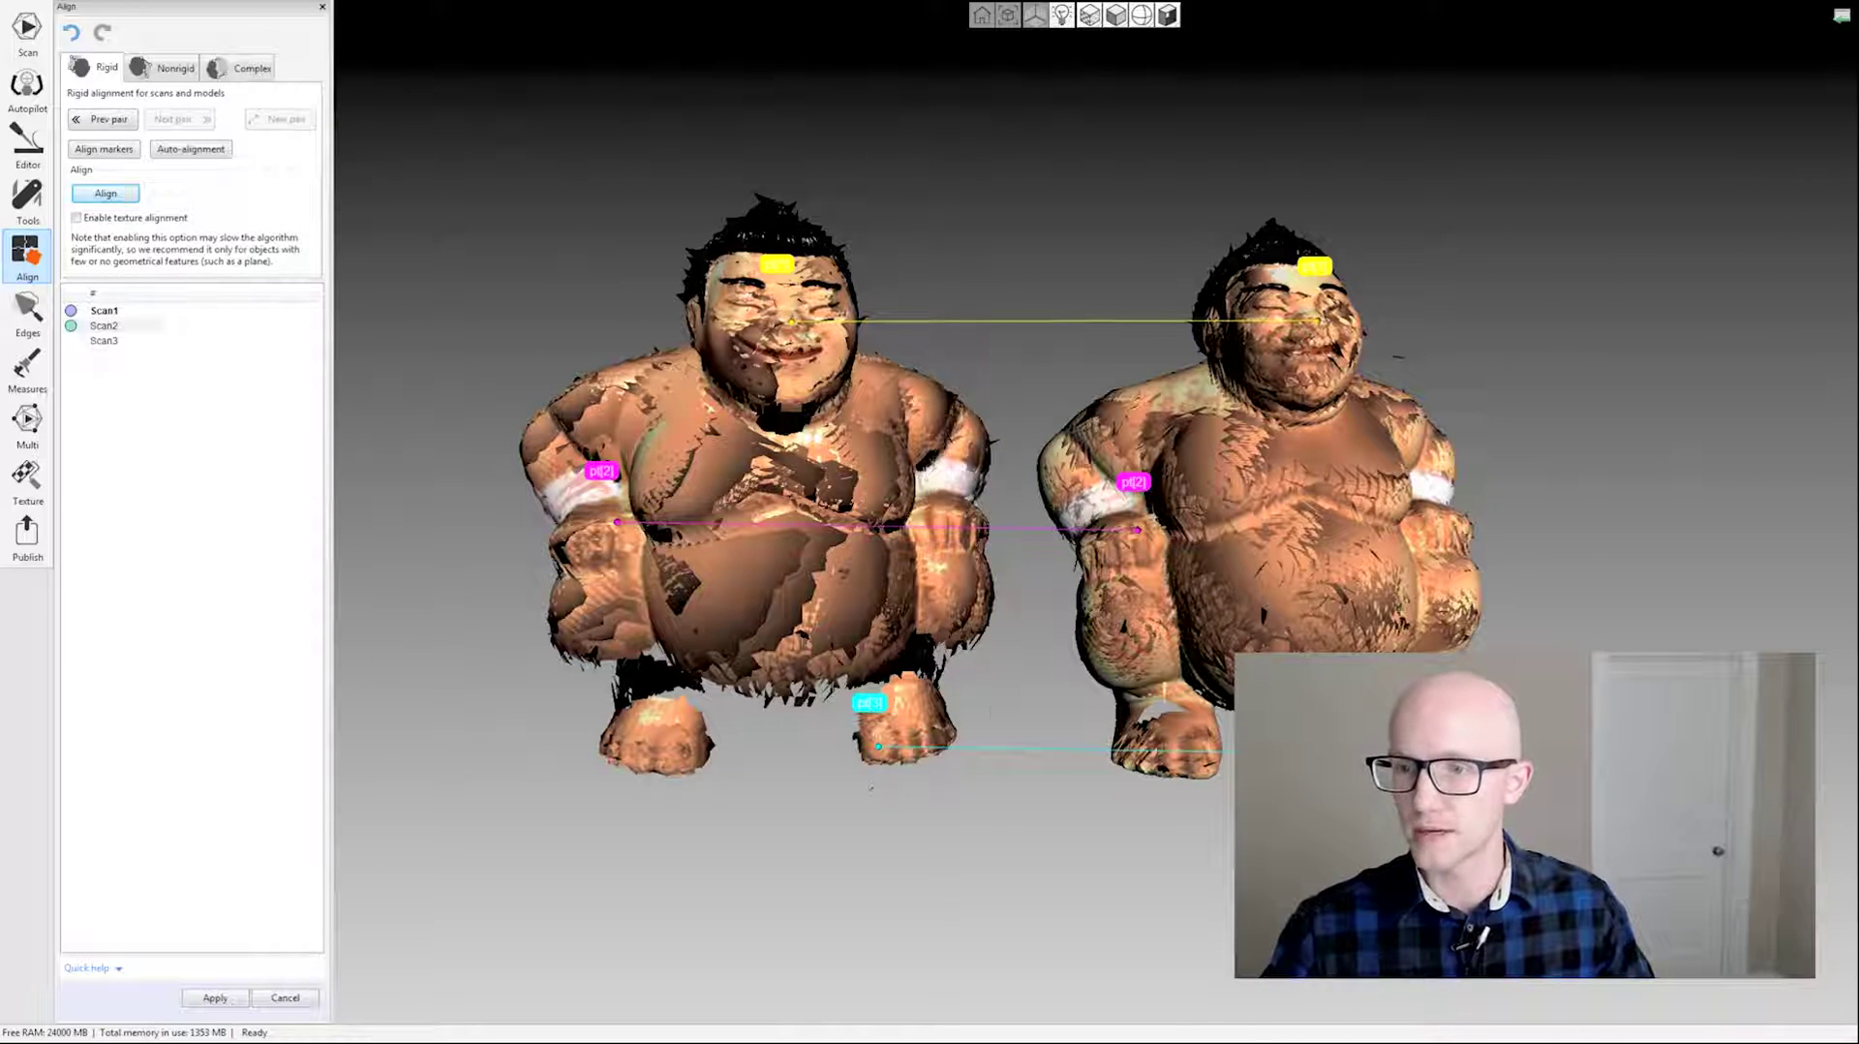
pyautogui.moveTo(966, 203); pyautogui.dragTo(973, 170)
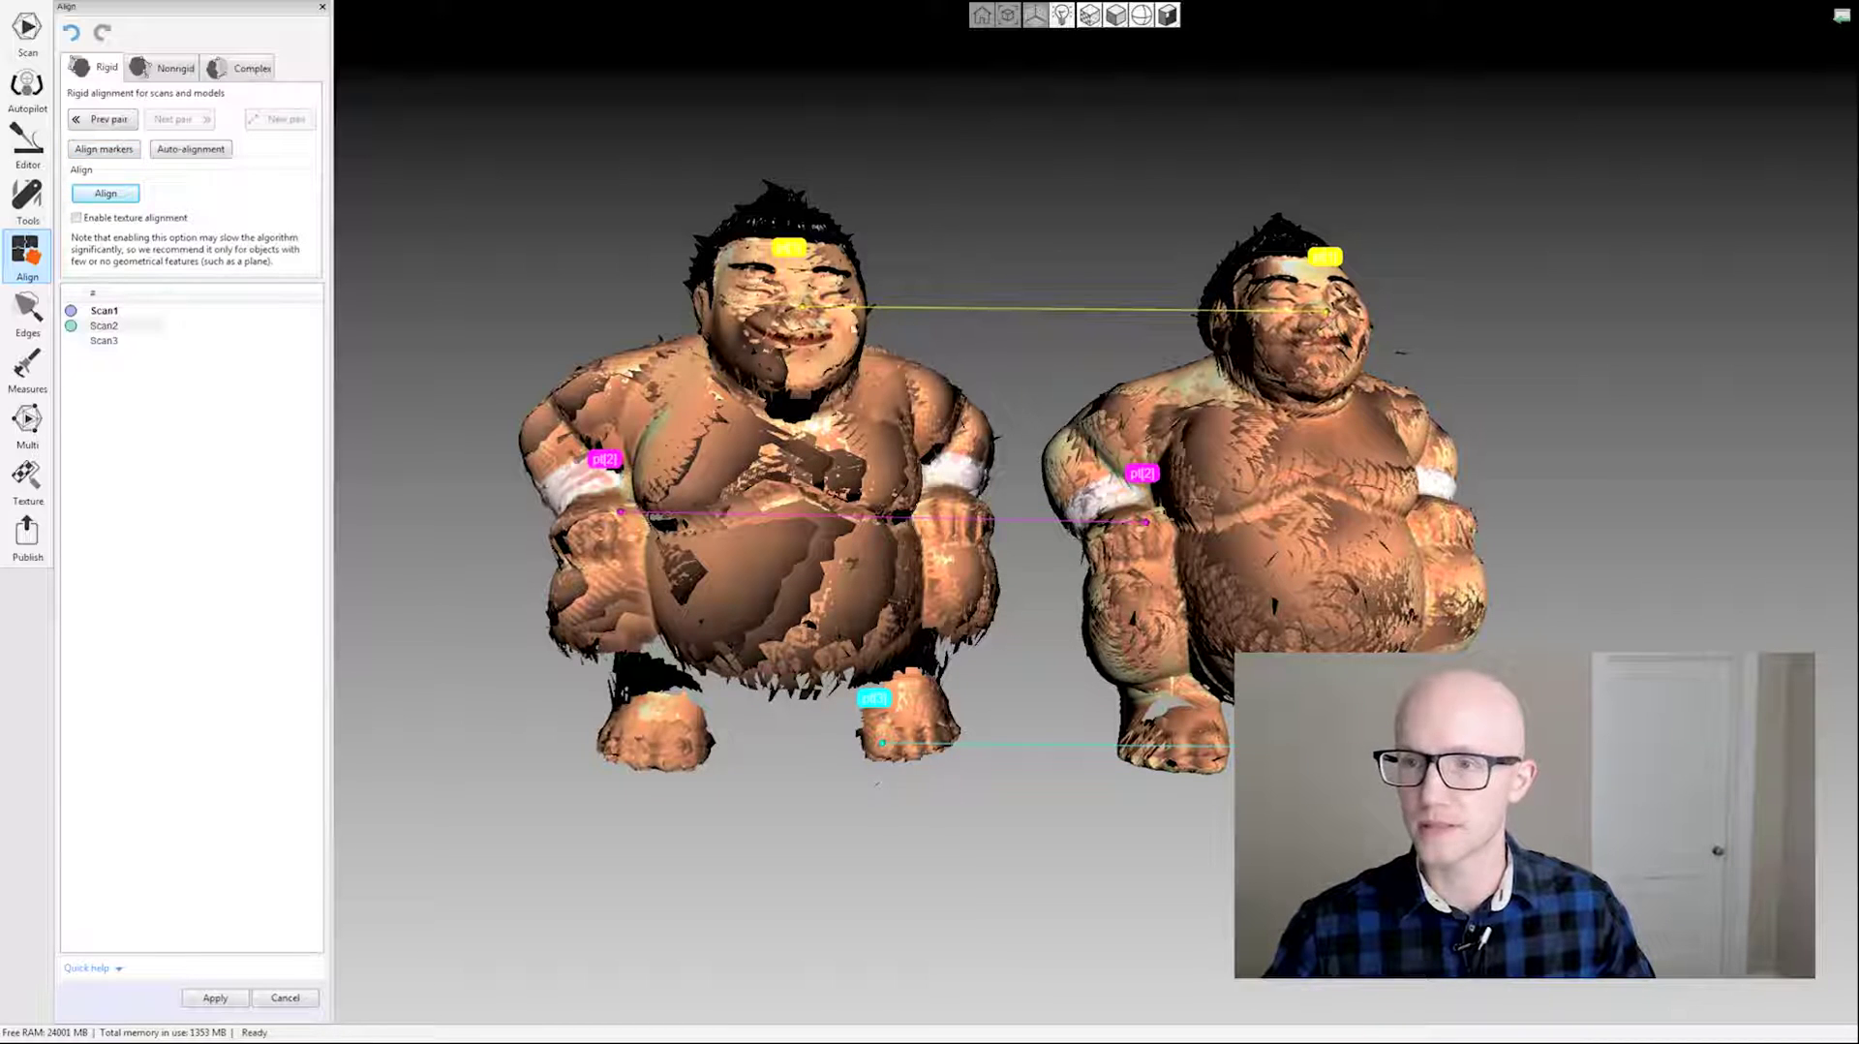
pyautogui.click(104, 149)
pyautogui.moveTo(1027, 416)
pyautogui.mouseDown()
pyautogui.moveTo(1073, 415)
pyautogui.moveTo(962, 420)
pyautogui.moveTo(1174, 419)
pyautogui.moveTo(1037, 456)
pyautogui.moveTo(1078, 406)
pyautogui.moveTo(921, 302)
pyautogui.moveTo(1047, 323)
pyautogui.moveTo(910, 328)
pyautogui.moveTo(968, 296)
pyautogui.moveTo(843, 300)
pyautogui.moveTo(1052, 289)
pyautogui.moveTo(851, 319)
pyautogui.moveTo(949, 287)
pyautogui.moveTo(883, 296)
pyautogui.mouseUp()
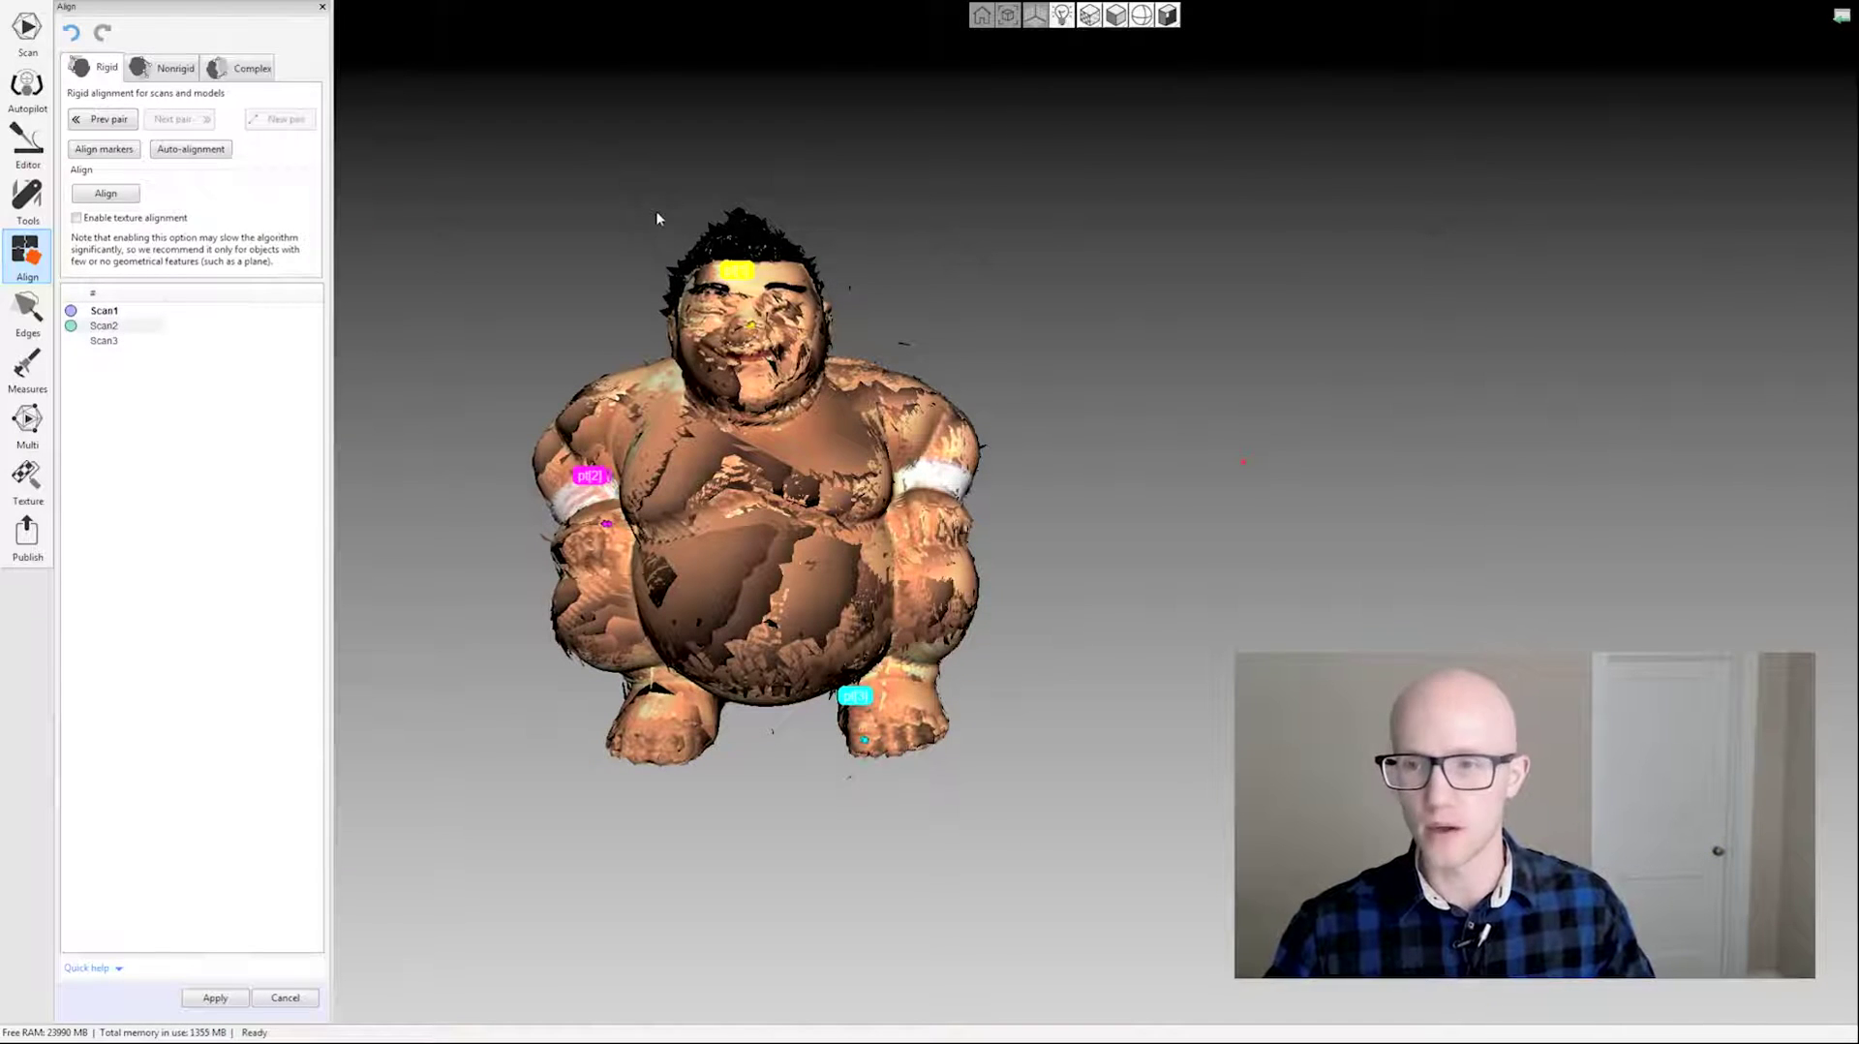
pyautogui.moveTo(958, 302); pyautogui.dragTo(975, 296)
pyautogui.moveTo(765, 458); pyautogui.dragTo(861, 305)
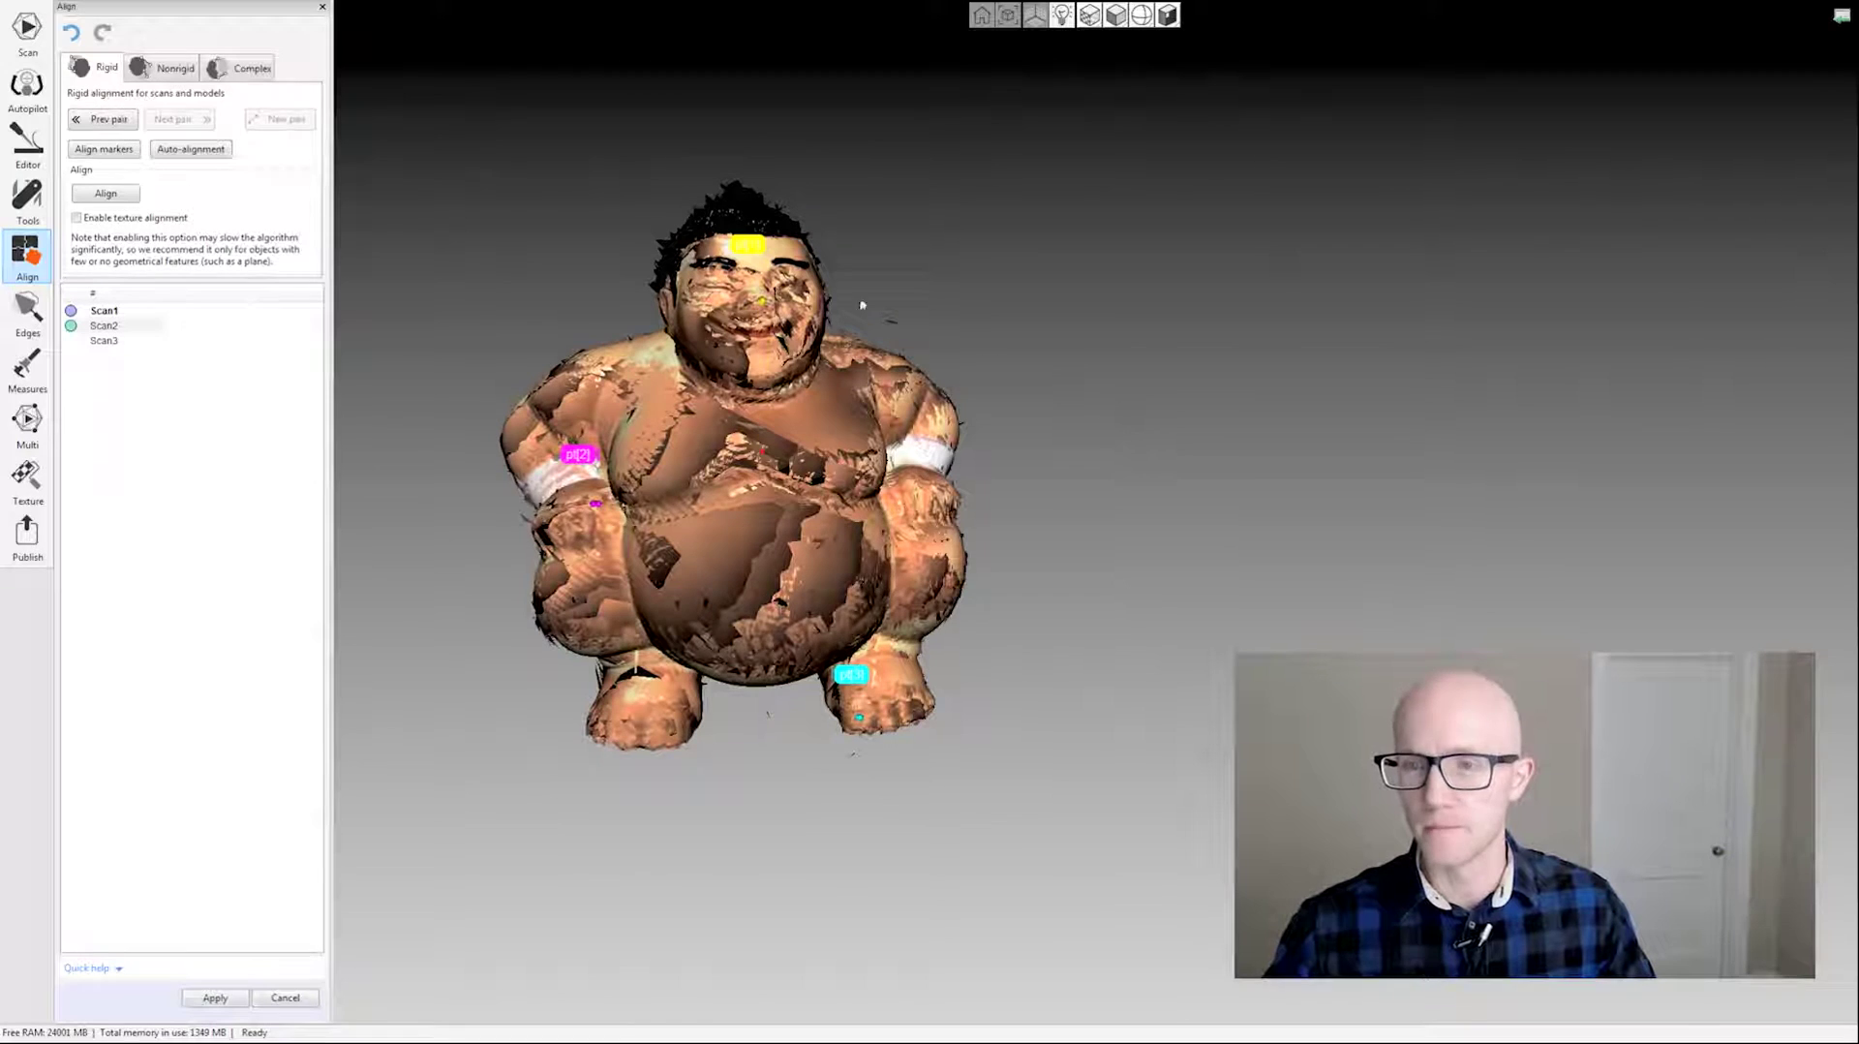
# Align Scan2 to Scan1 by their markers alone and examine the overlap of the two figurines.
pyautogui.click(104, 148)
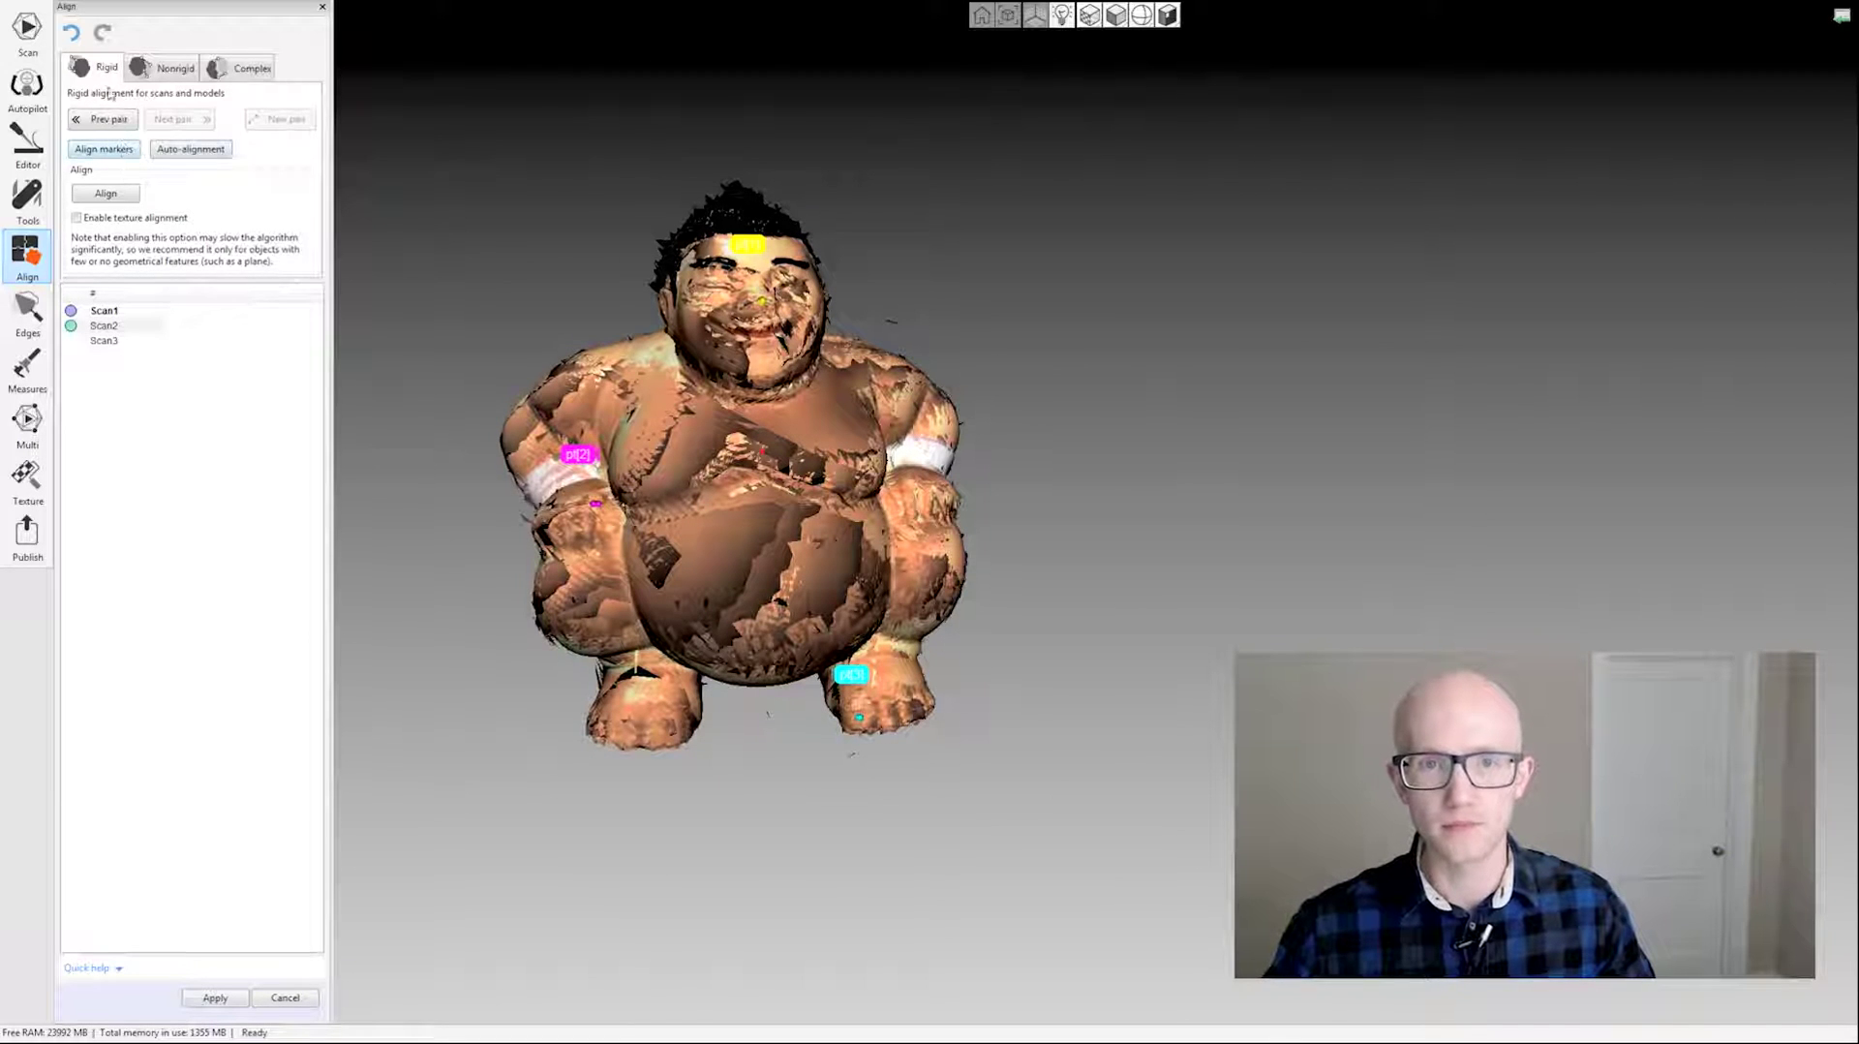
pyautogui.moveTo(891, 289); pyautogui.dragTo(872, 286)
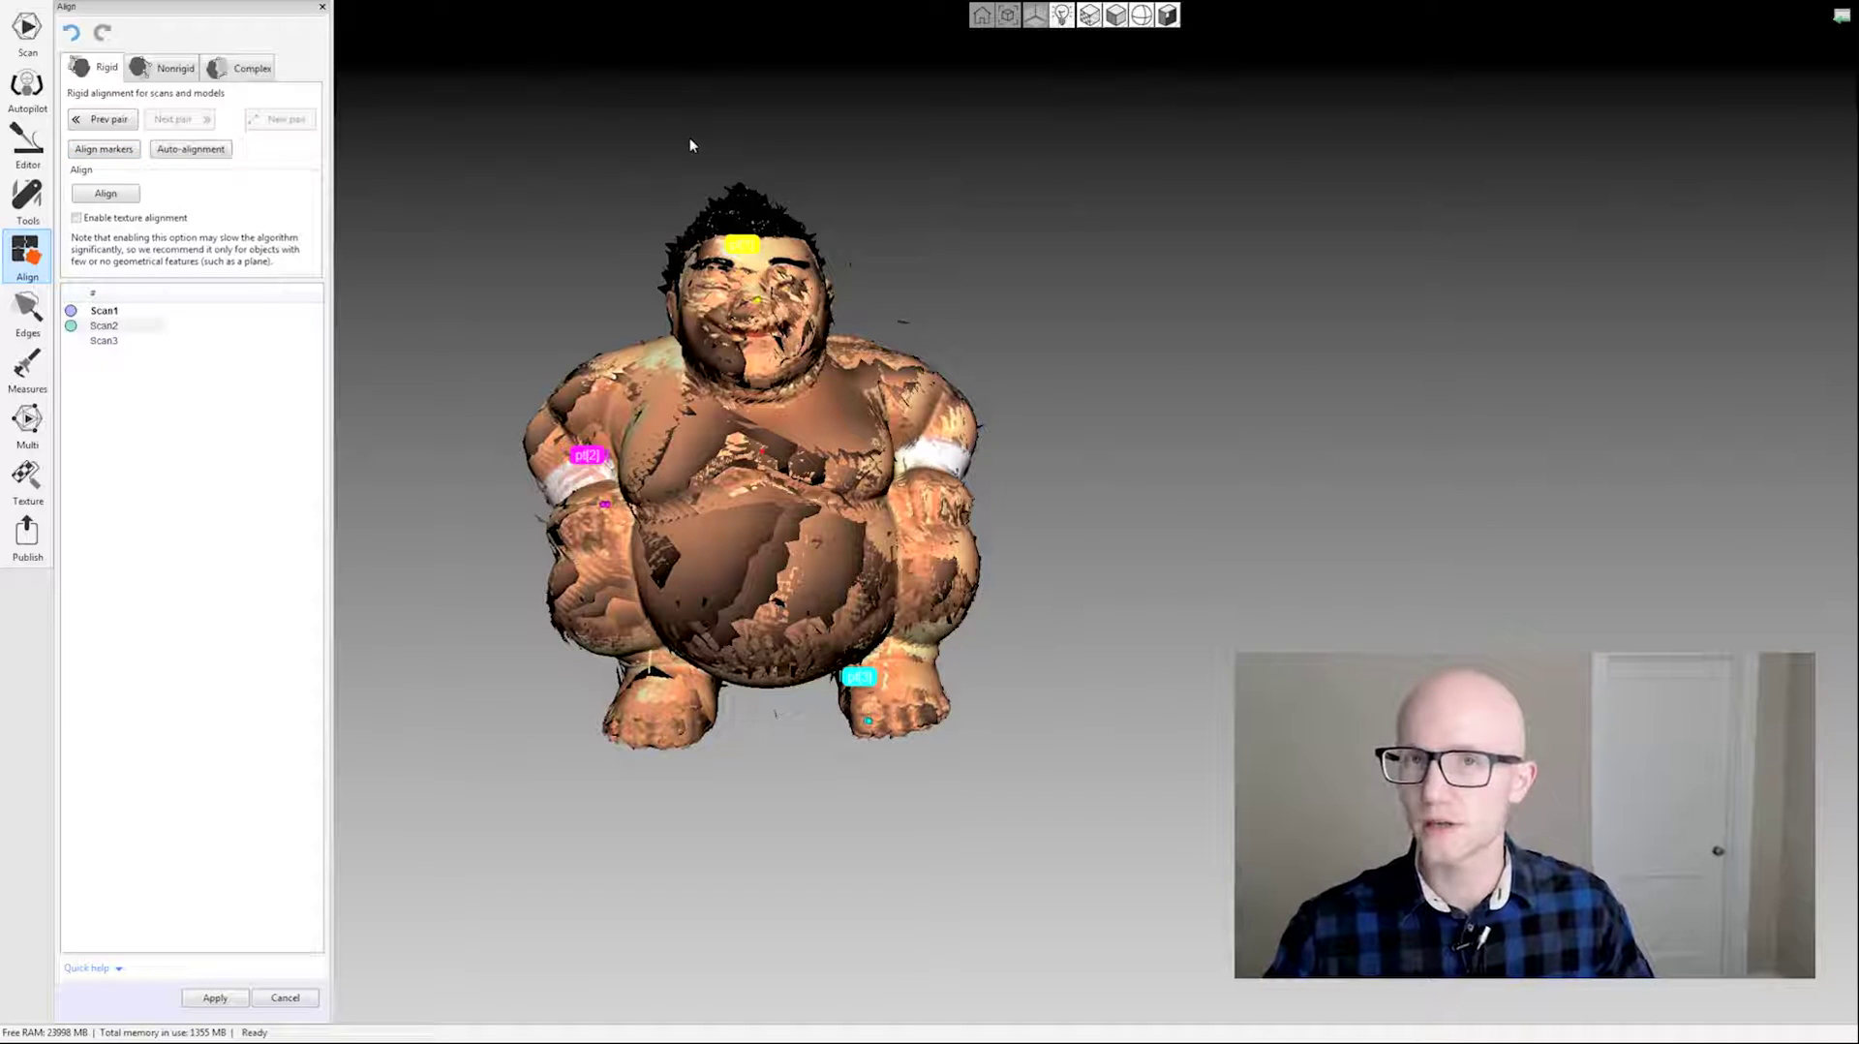
pyautogui.moveTo(926, 250)
pyautogui.mouseDown()
pyautogui.moveTo(938, 236)
pyautogui.moveTo(918, 248)
pyautogui.mouseUp()
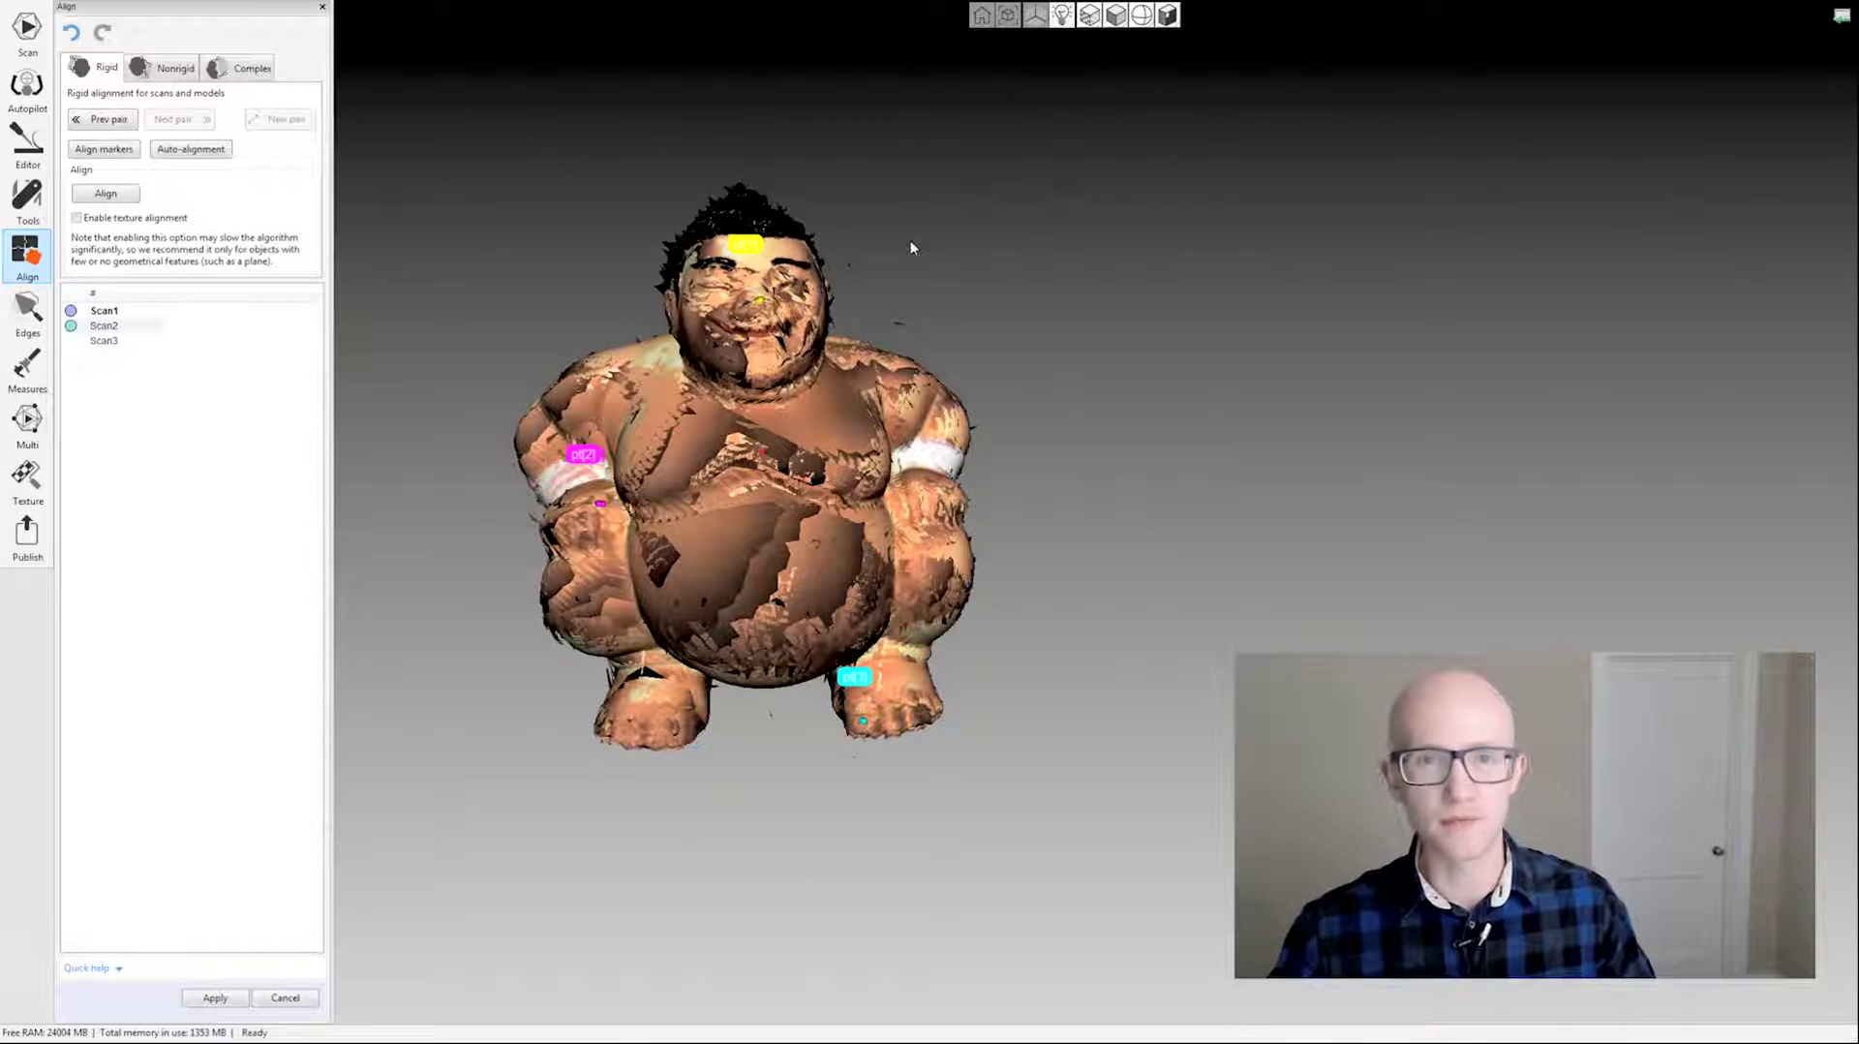
pyautogui.moveTo(896, 254)
pyautogui.mouseDown()
pyautogui.moveTo(883, 271)
pyautogui.moveTo(924, 288)
pyautogui.moveTo(879, 265)
pyautogui.mouseUp()
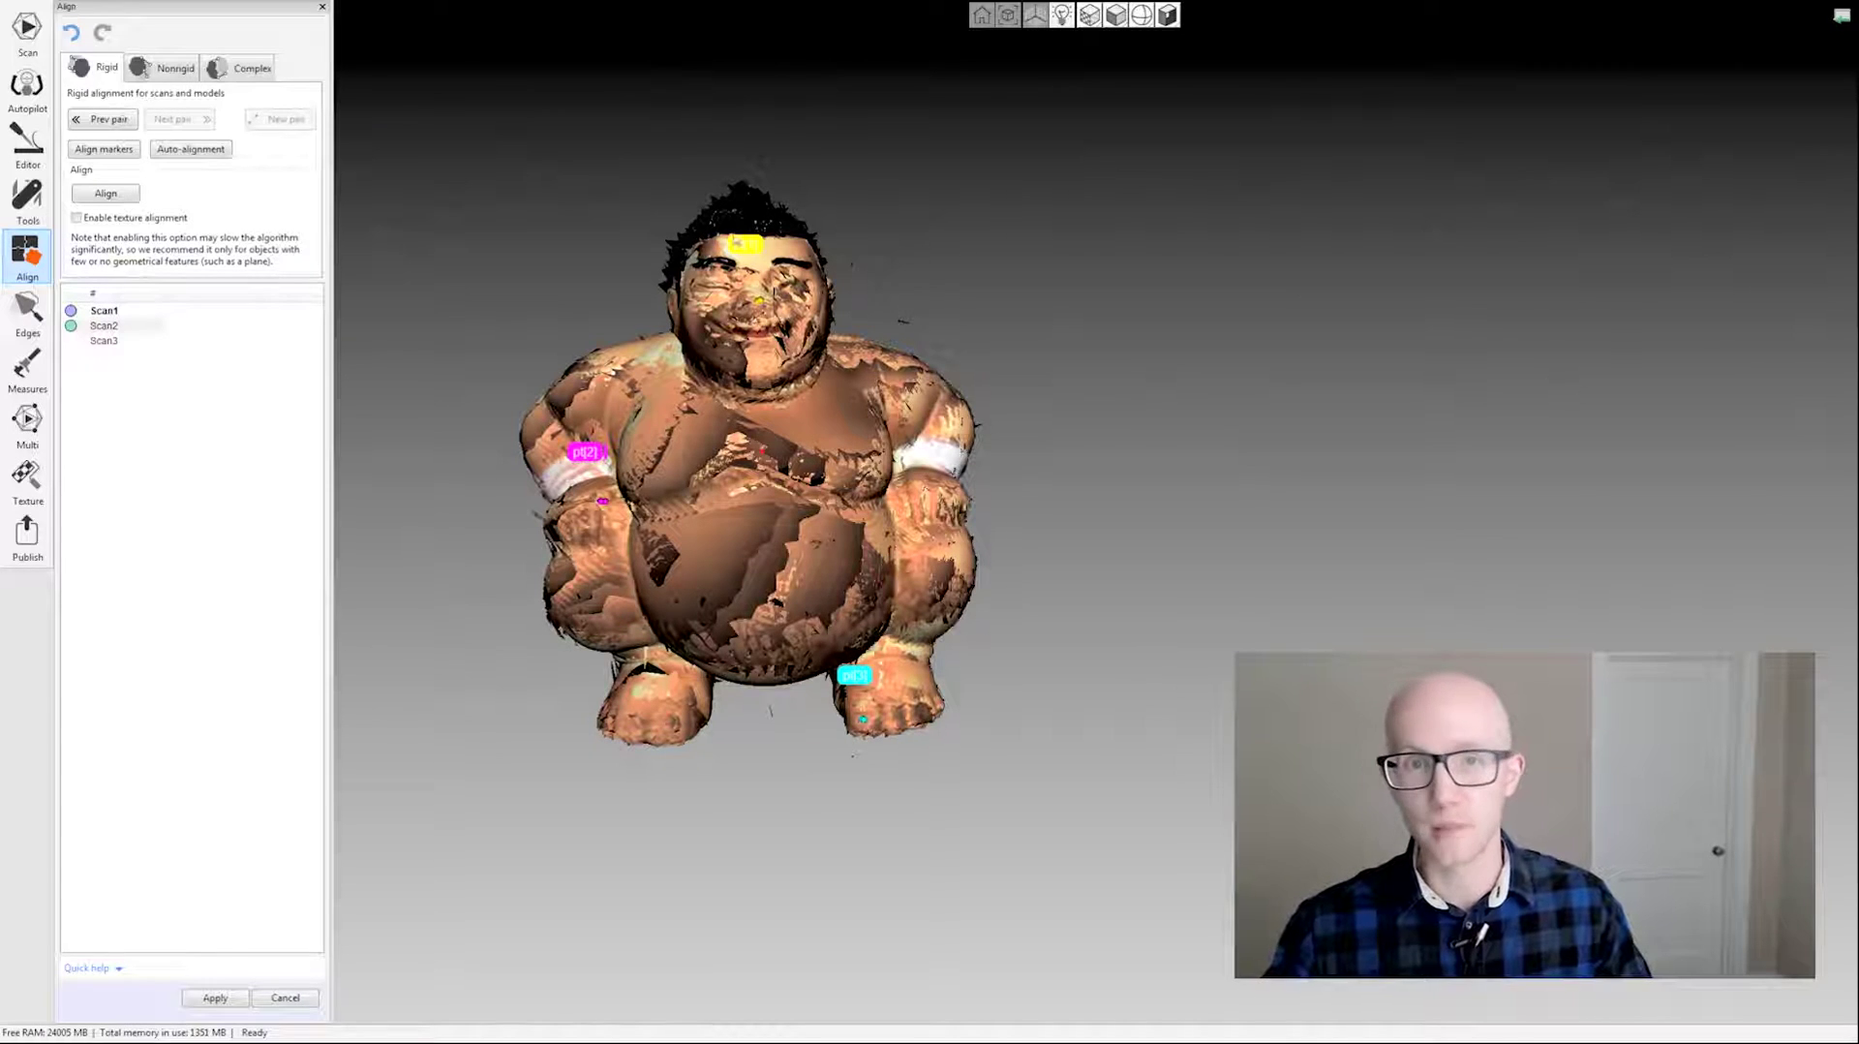
# Run the full rigid alignment of Scan2 to Scan1 from the marker pairs and inspect the fit.
pyautogui.click(105, 193)
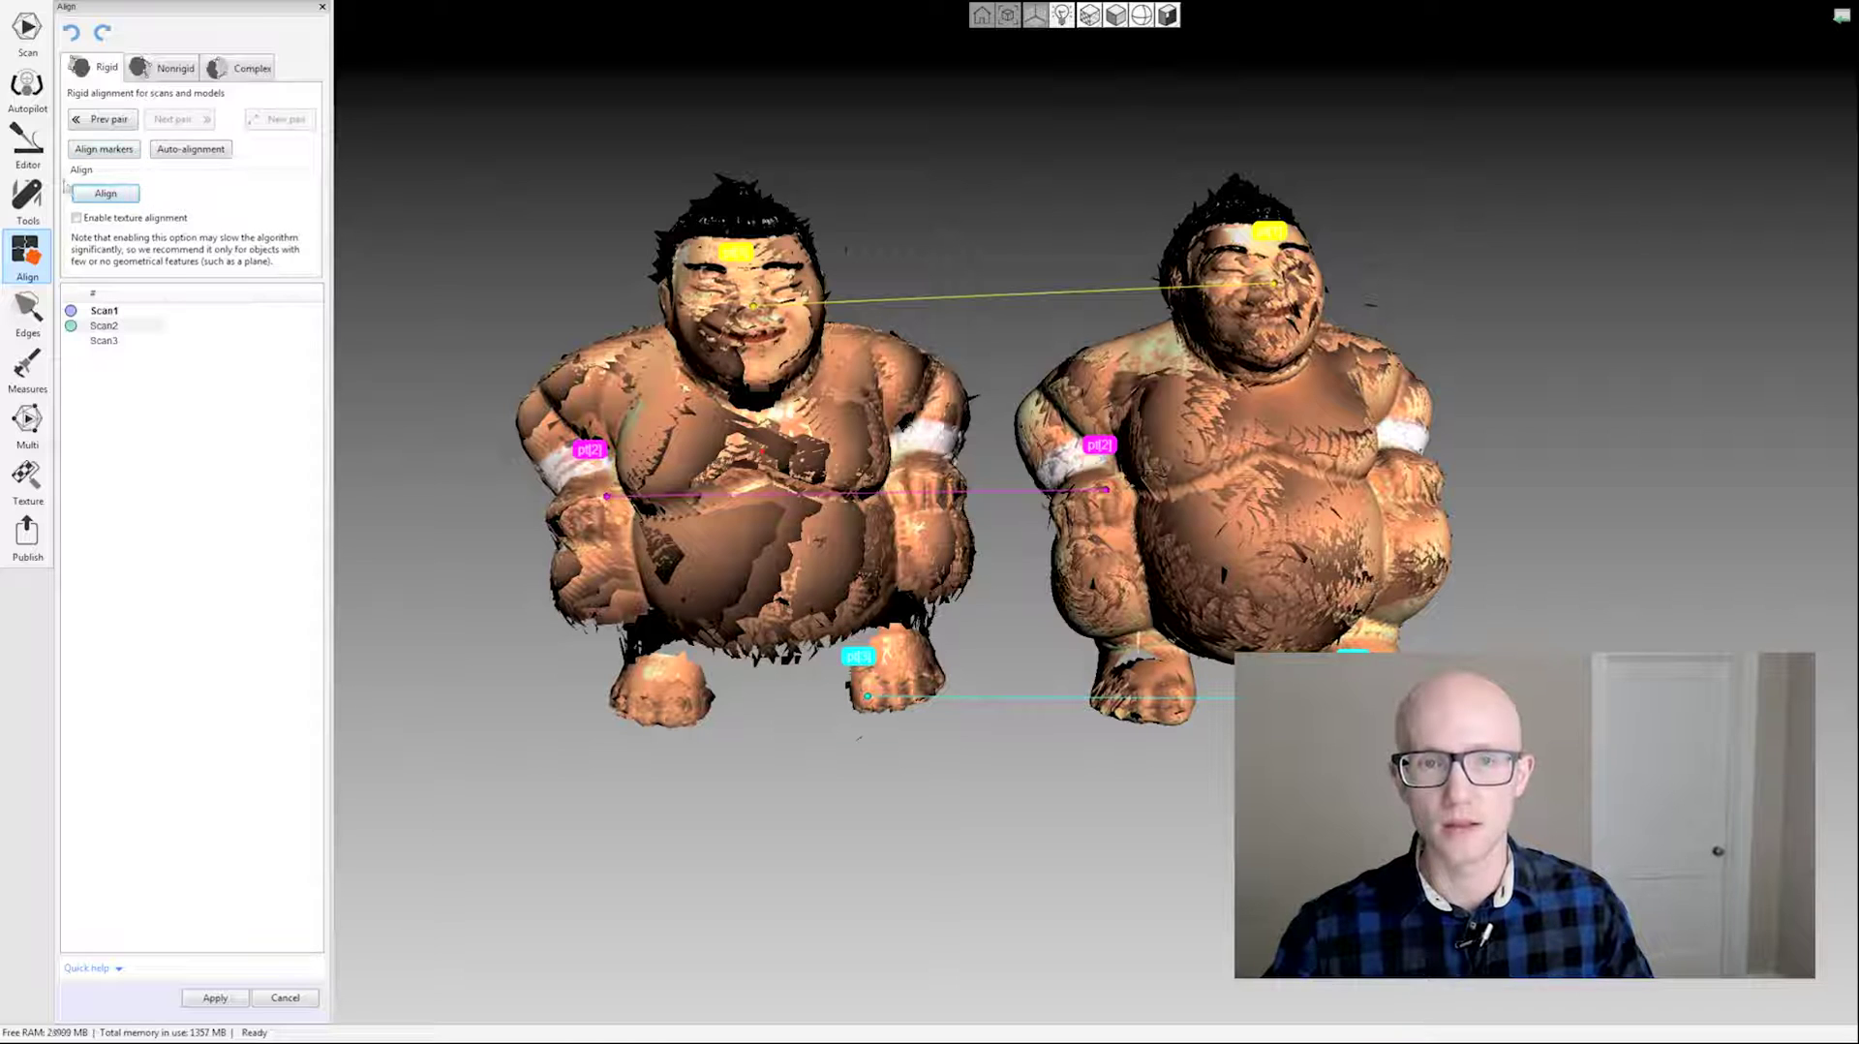
pyautogui.click(105, 191)
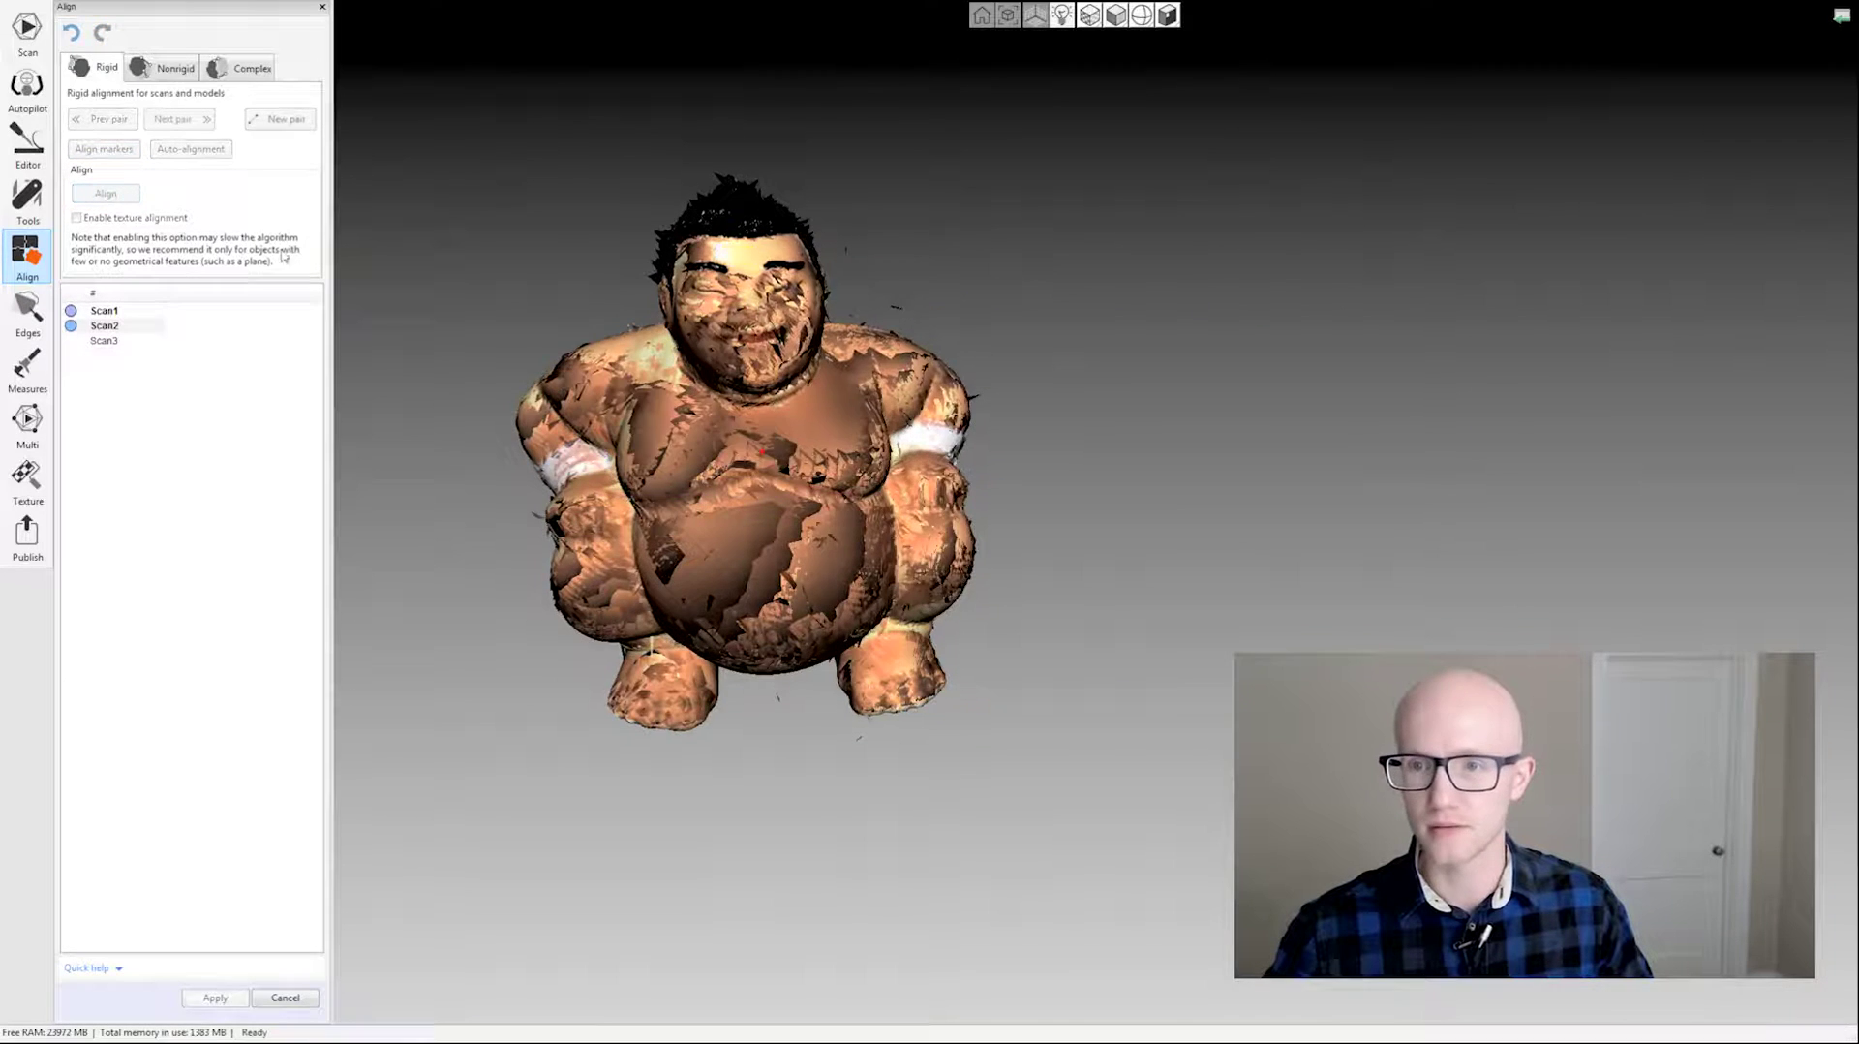
pyautogui.moveTo(1041, 479); pyautogui.dragTo(884, 436)
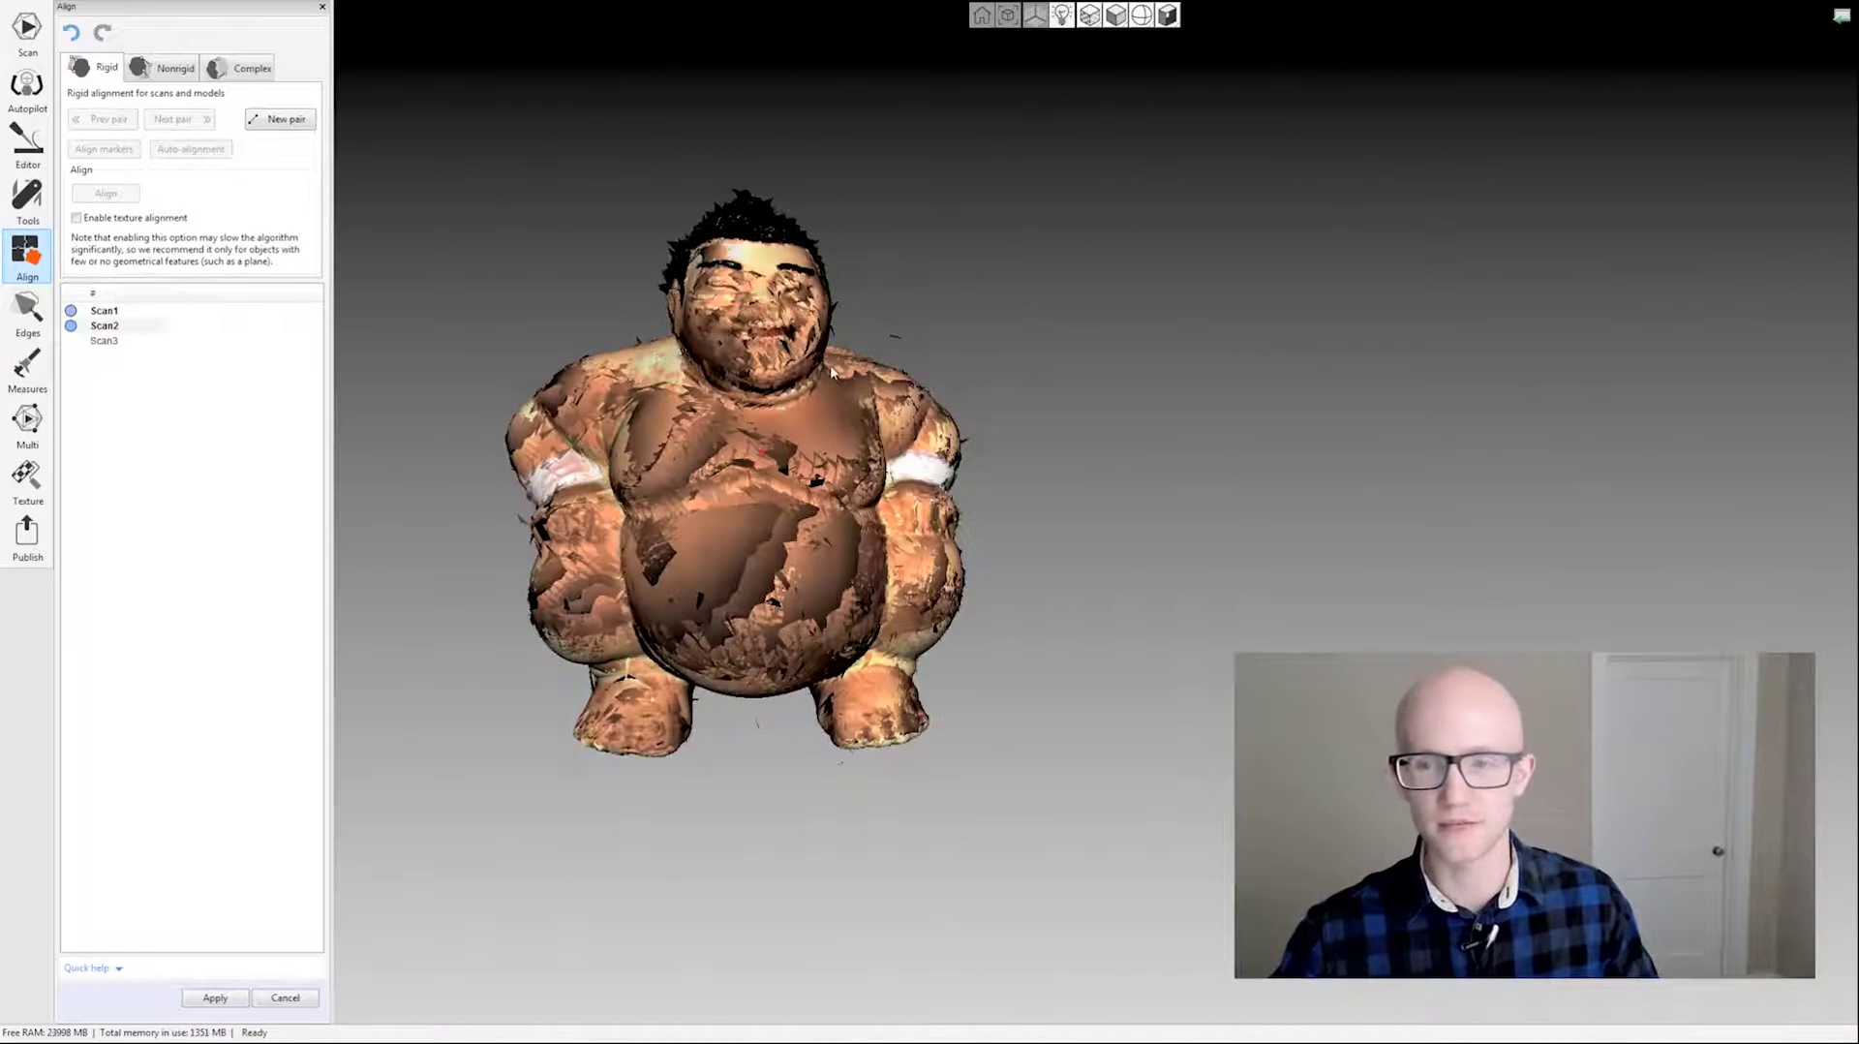
pyautogui.moveTo(729, 375); pyautogui.dragTo(779, 403)
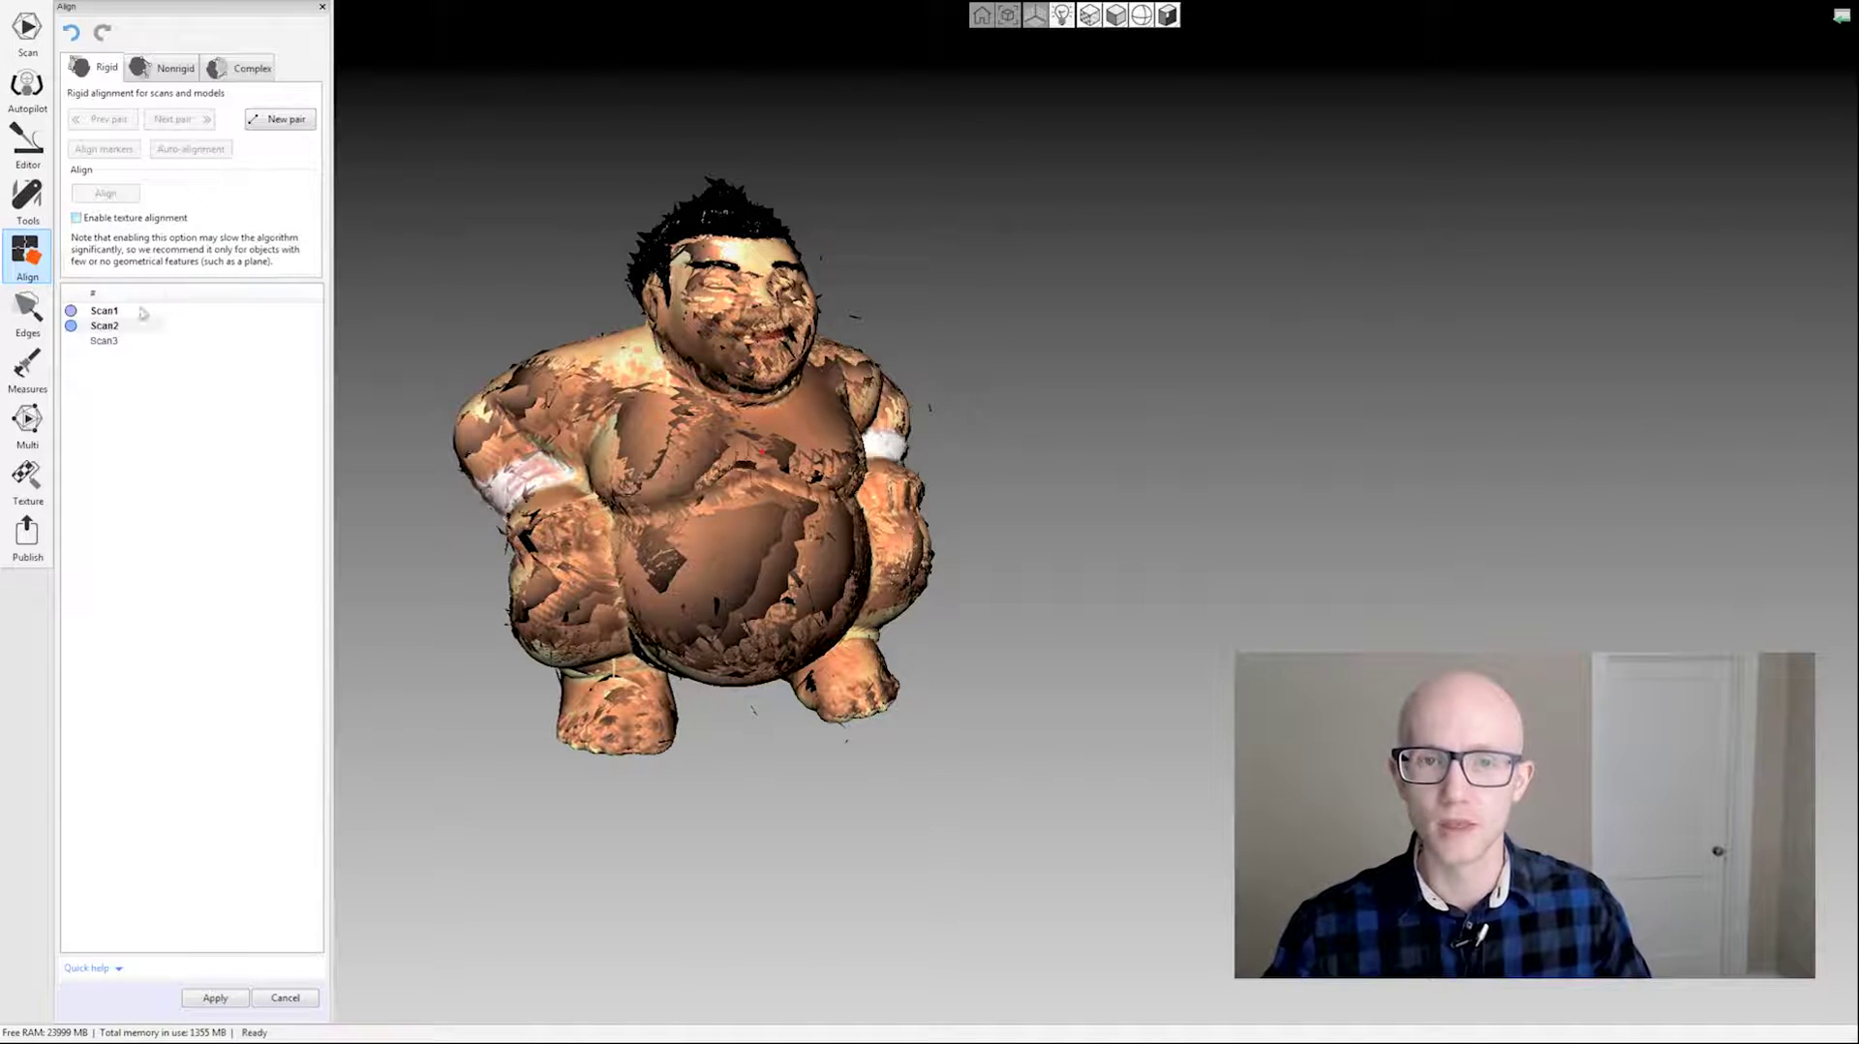
# Select Scan3 for alignment and place it beside the registered Scan1 and Scan2.
pyautogui.click(105, 341)
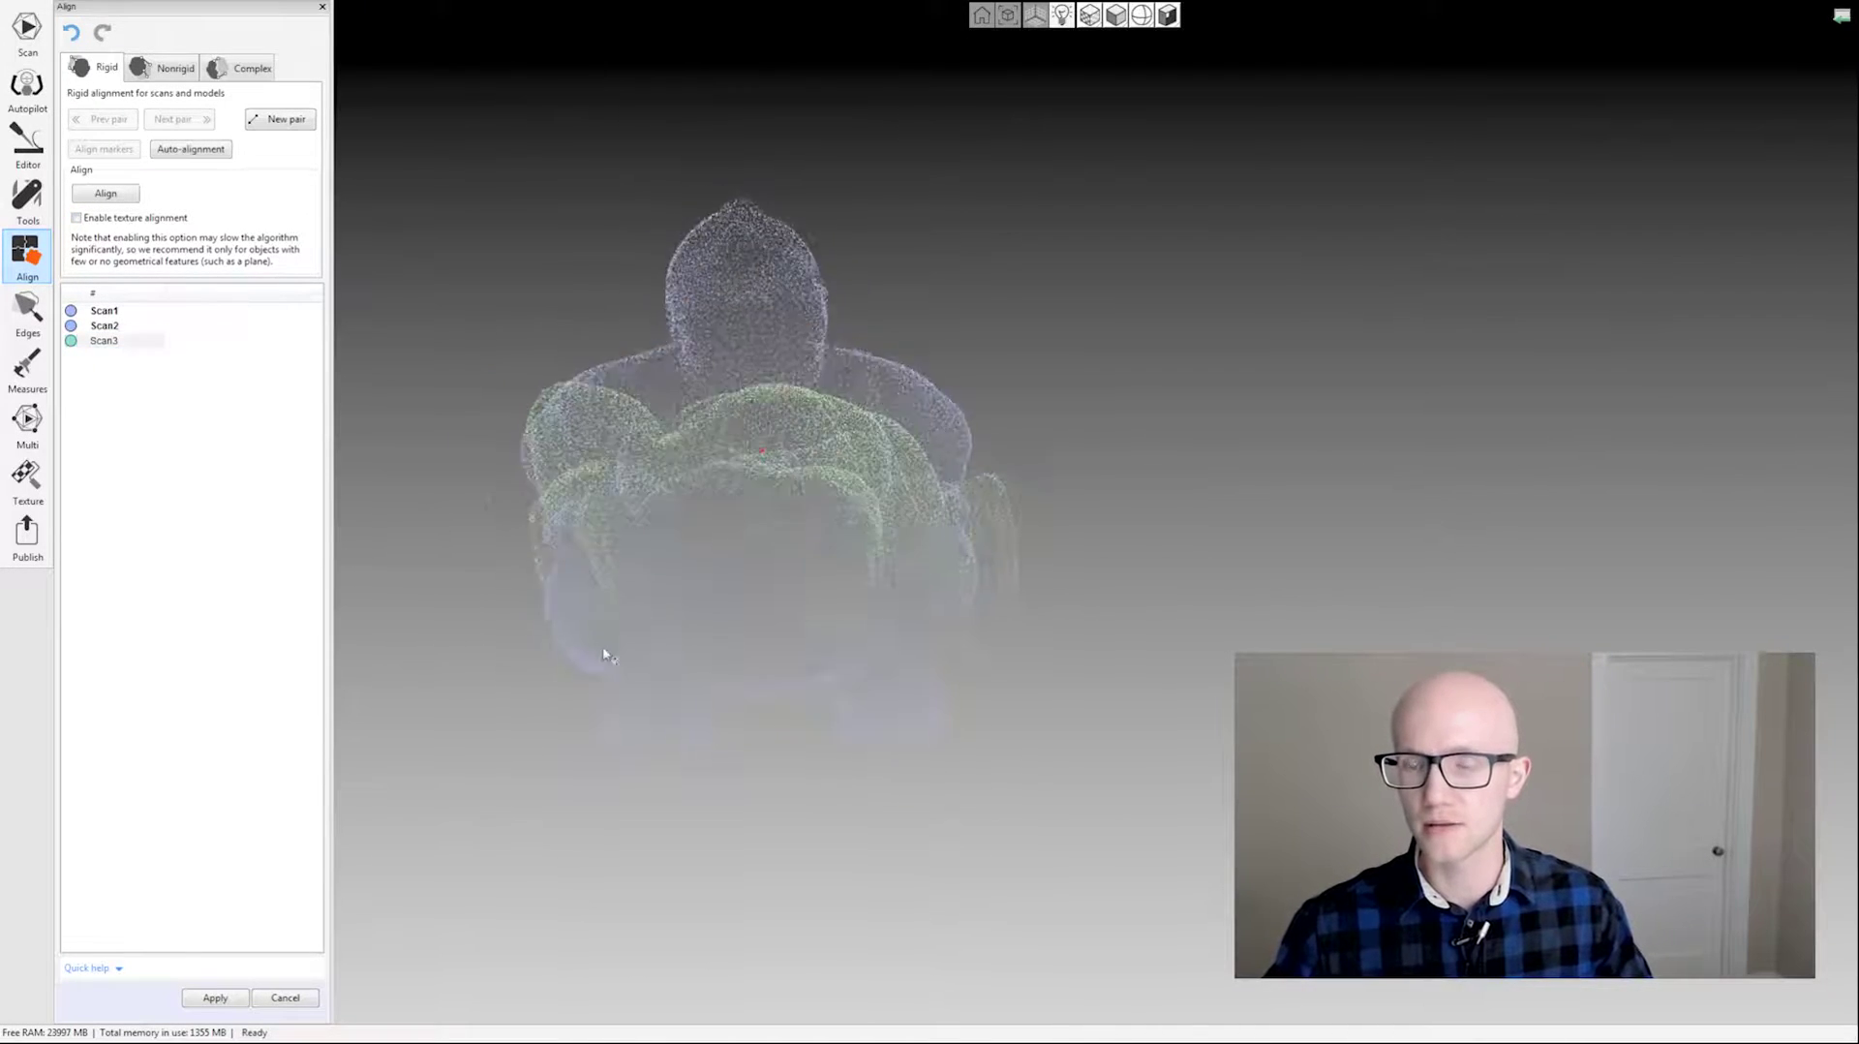
pyautogui.moveTo(739, 372); pyautogui.dragTo(1179, 427)
pyautogui.click(1180, 427)
pyautogui.keyDown('ctrl'); pyautogui.moveTo(1113, 482); pyautogui.dragTo(1281, 452); pyautogui.keyUp('ctrl')
# Delete all marker pairs, and switch texture alignment on and off again.
pyautogui.rightClick(973, 213)
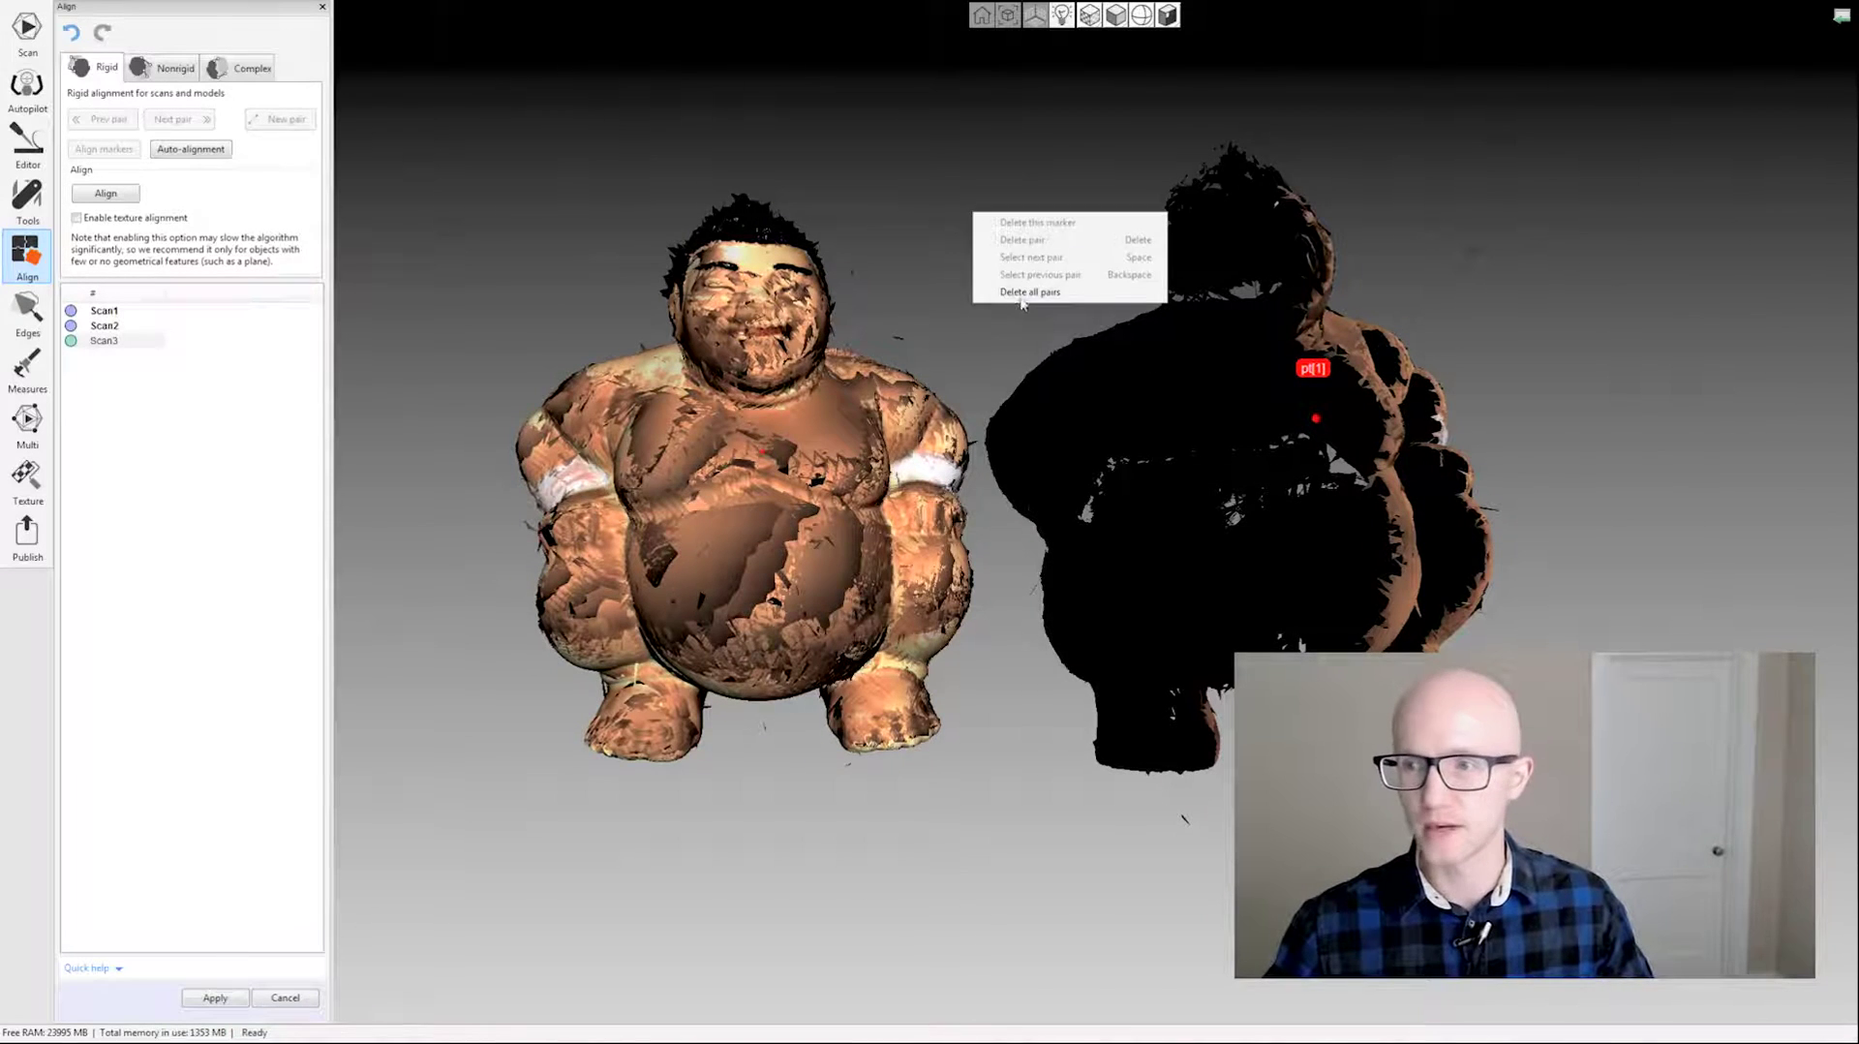
pyautogui.click(1015, 296)
pyautogui.keyDown('ctrl'); pyautogui.moveTo(1264, 420); pyautogui.dragTo(1246, 368); pyautogui.keyUp('ctrl')
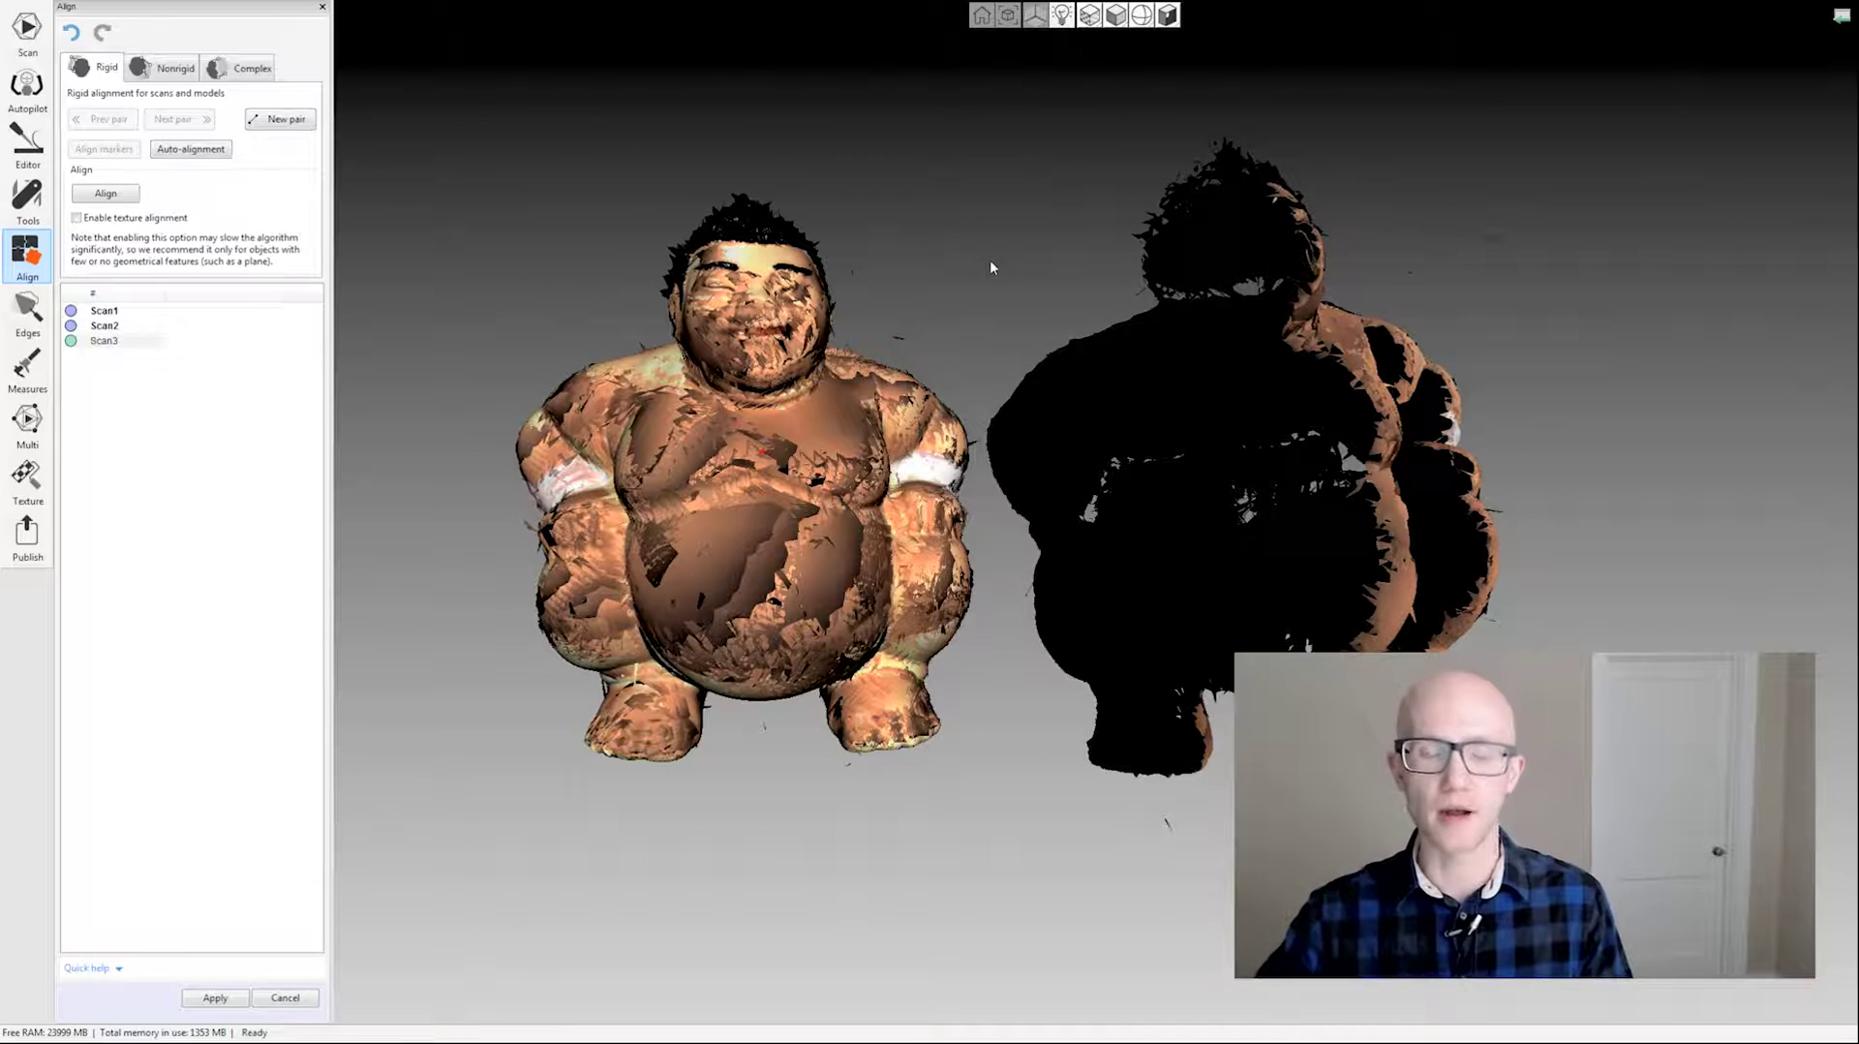
pyautogui.moveTo(1003, 267); pyautogui.dragTo(1062, 296)
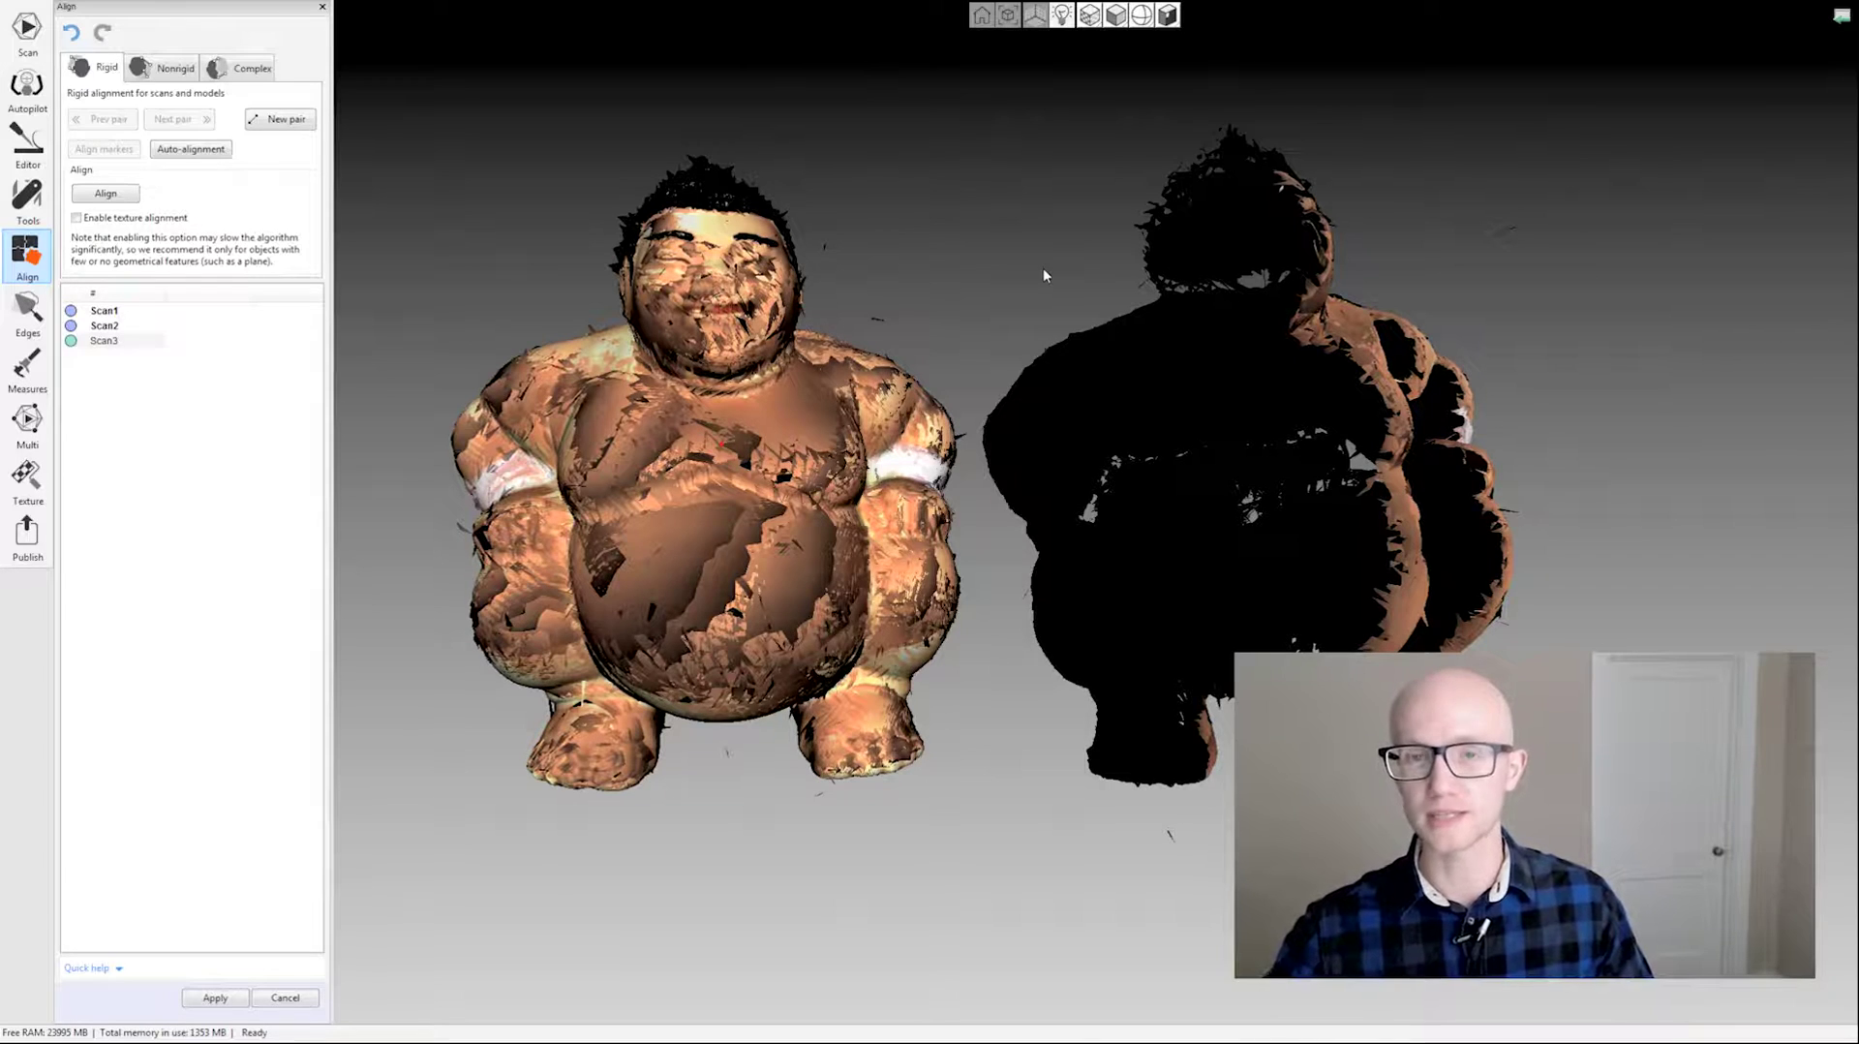
pyautogui.click(77, 218)
pyautogui.click(77, 218)
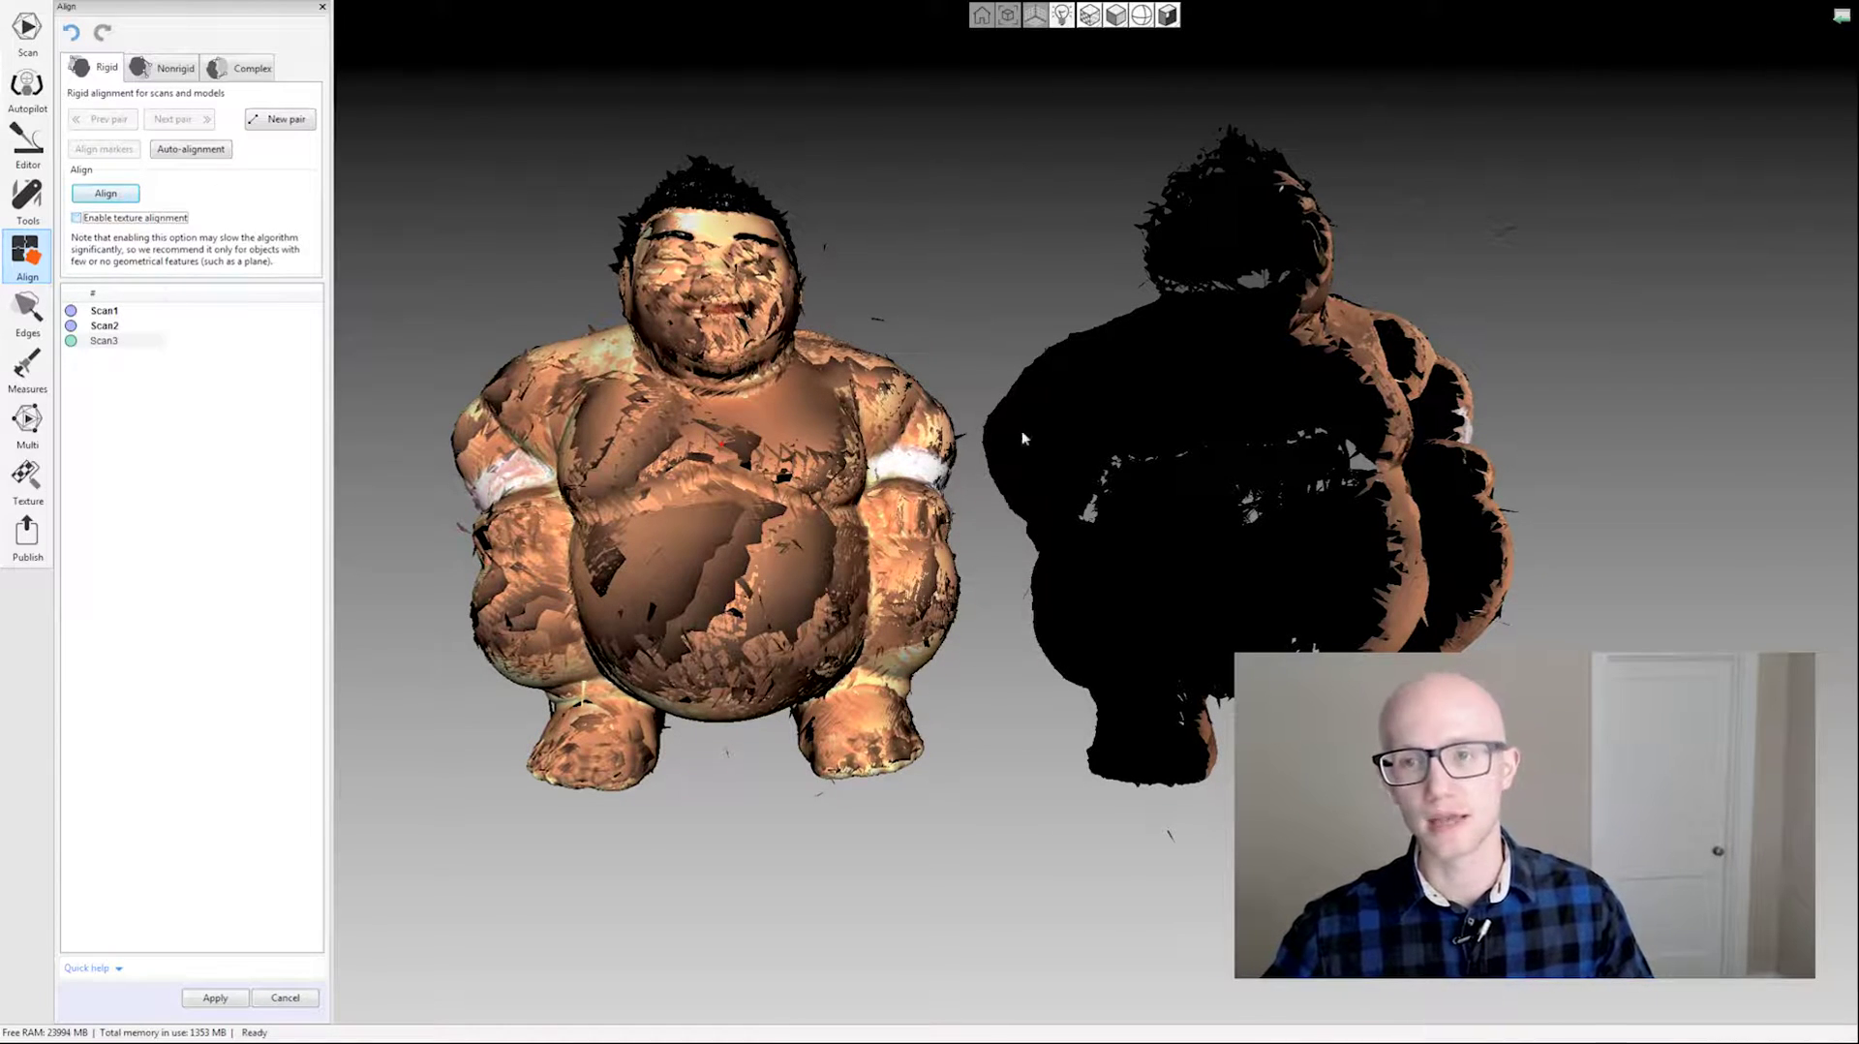
# Place three marker pairs matching Scan3 to the registered scans on the figurine's left elbow, left ear and left foot, seen from behind.
pyautogui.moveTo(1418, 542); pyautogui.dragTo(904, 382)
pyautogui.click(487, 520)
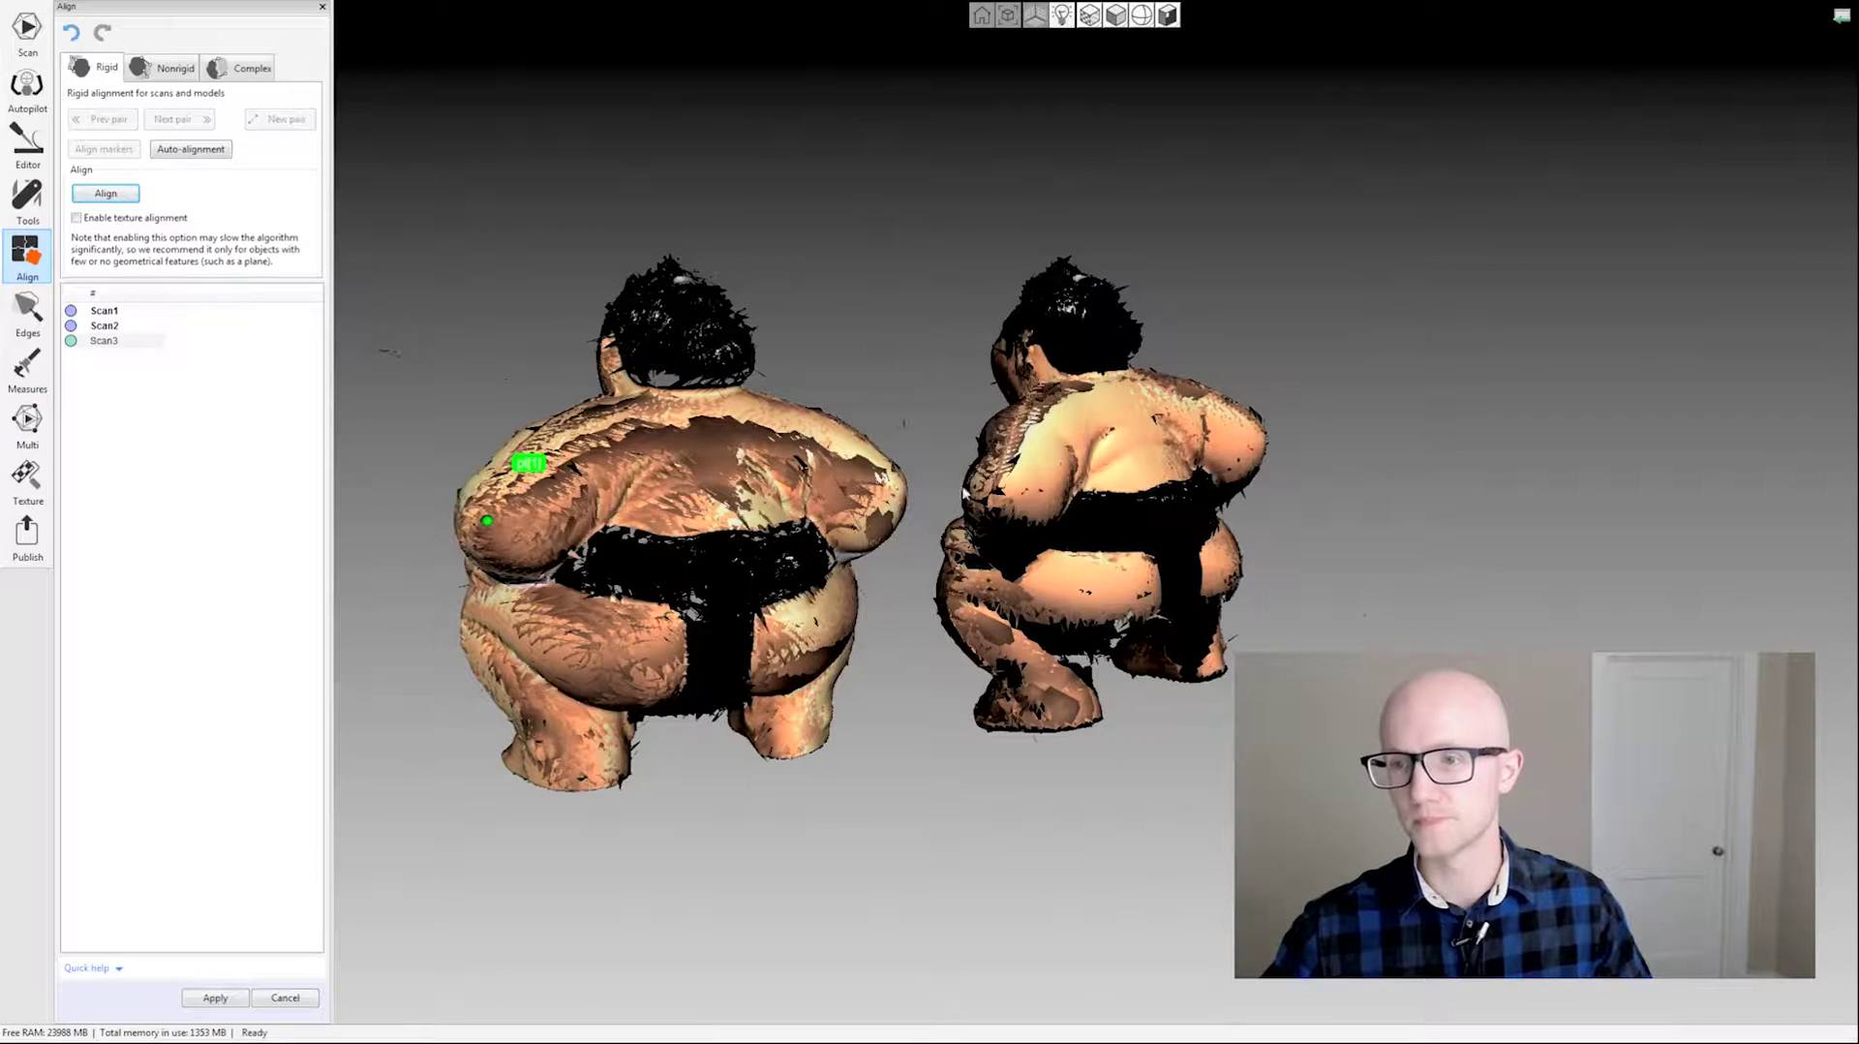
pyautogui.click(998, 491)
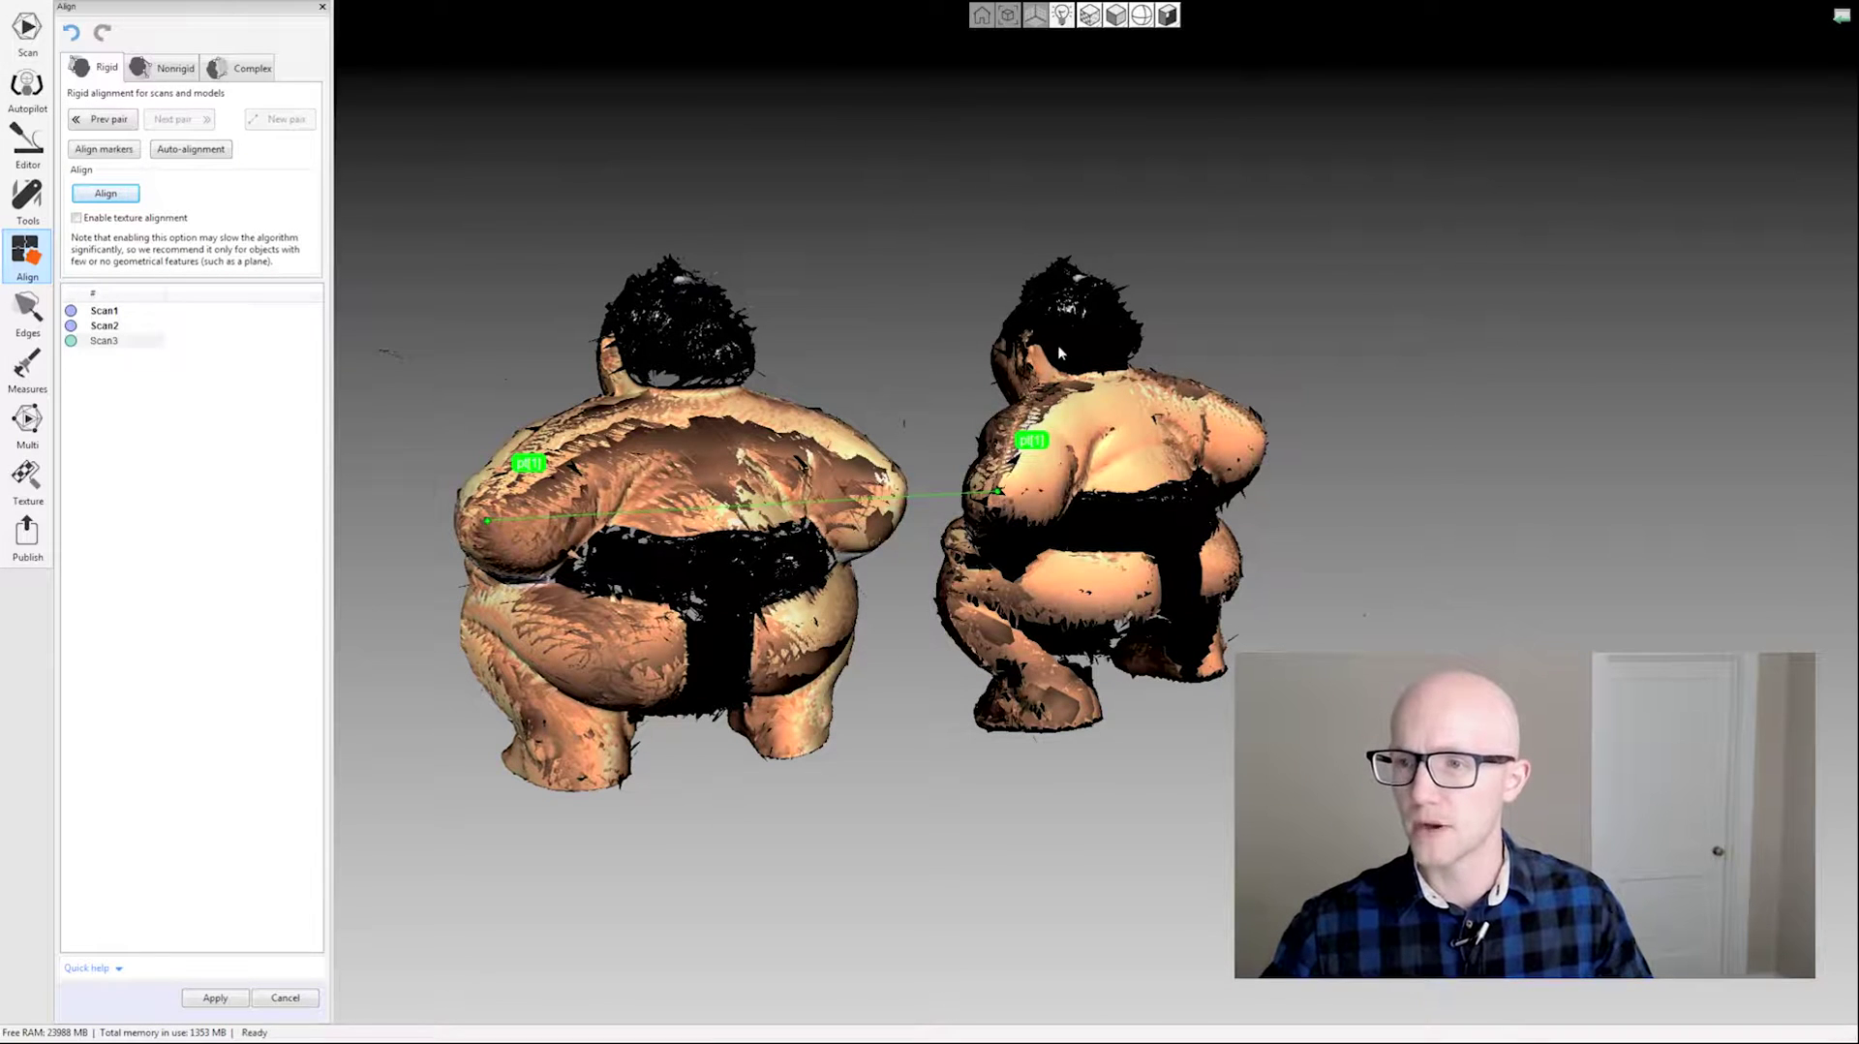
pyautogui.click(1025, 360)
pyautogui.click(611, 362)
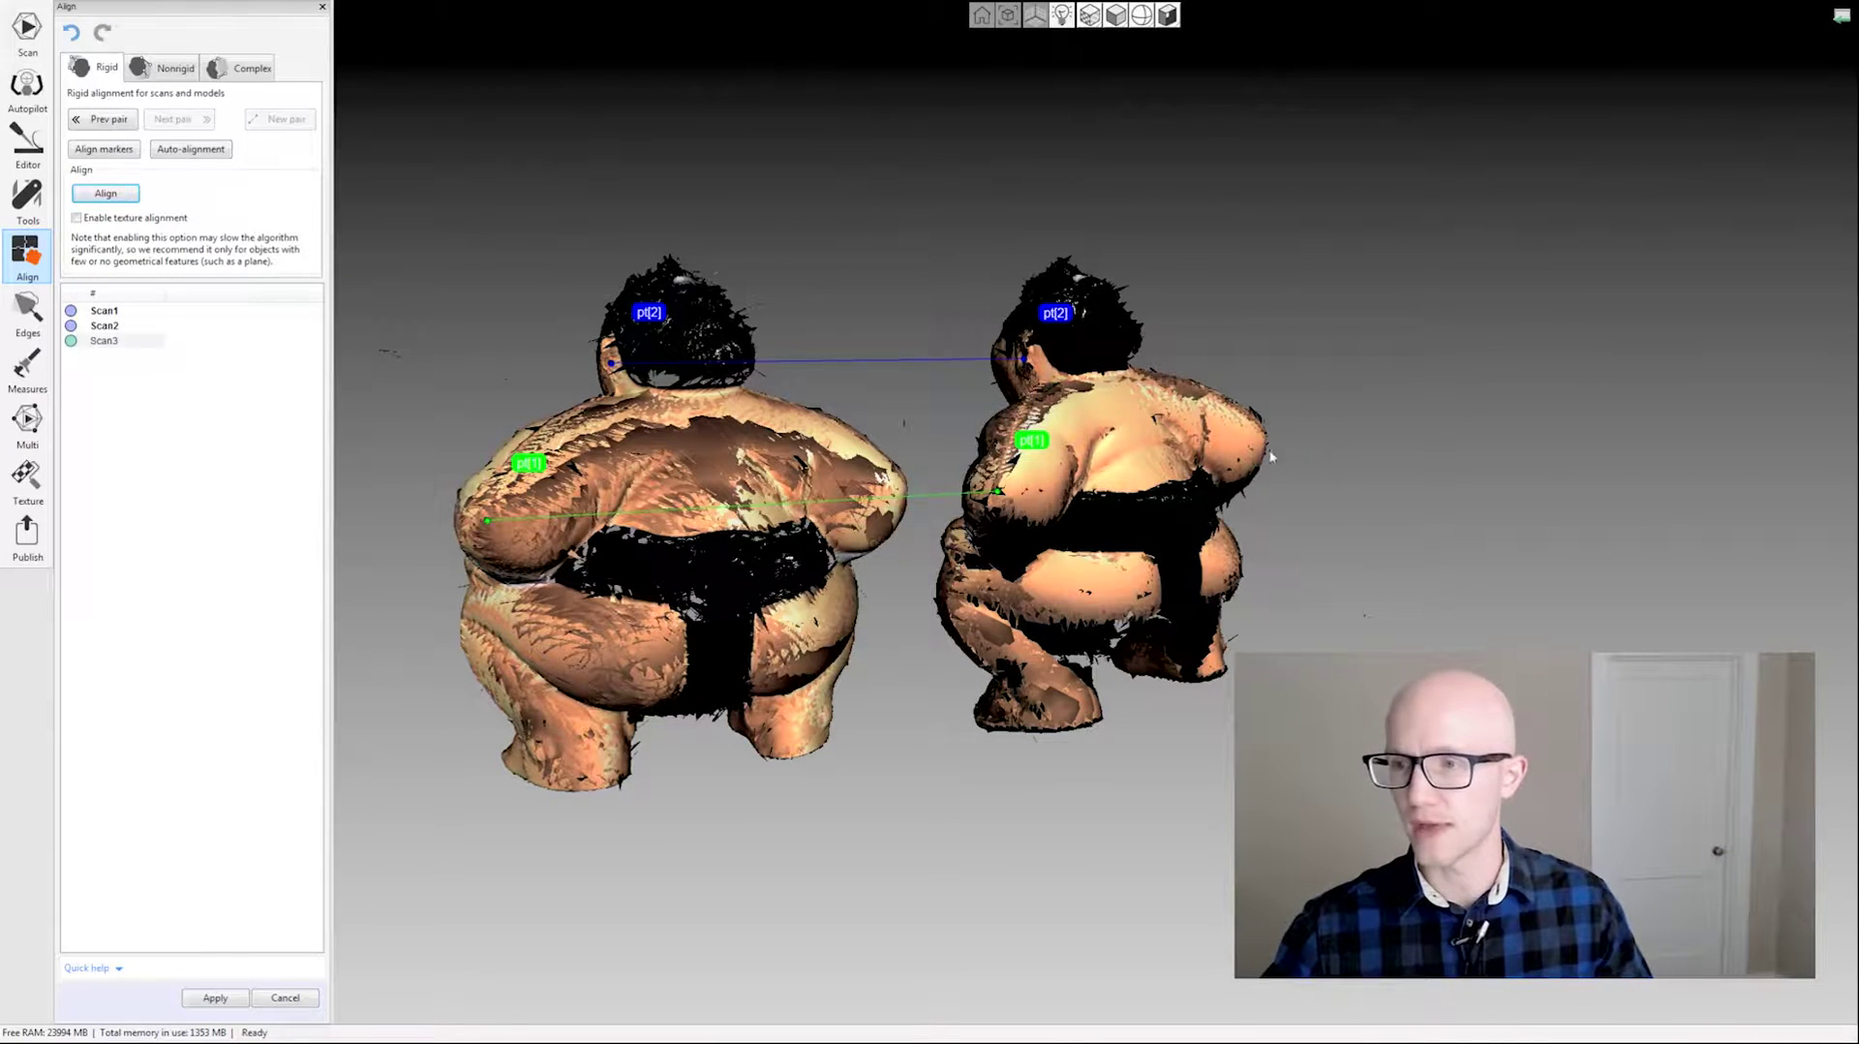
pyautogui.click(589, 770)
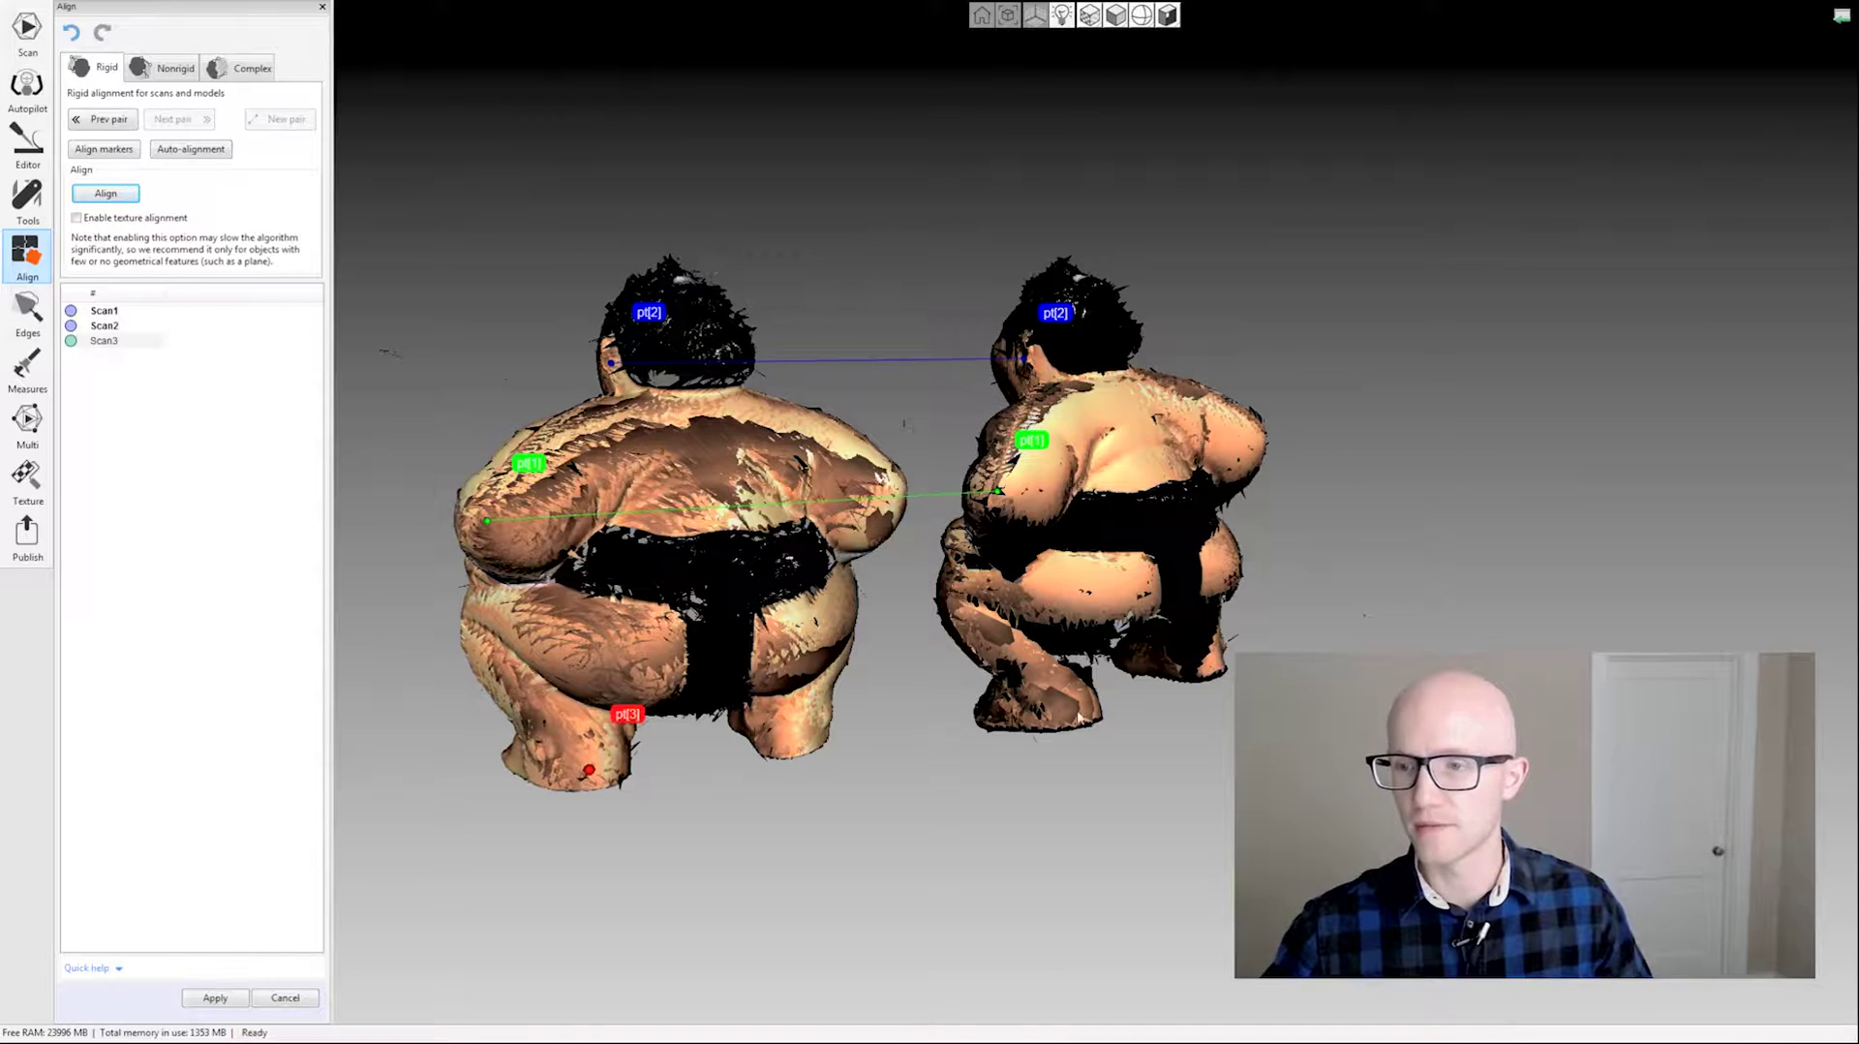
pyautogui.click(1057, 710)
# Align Scan3 to the registered scans using the three marker pairs and apply the rigid alignment.
pyautogui.click(137, 199)
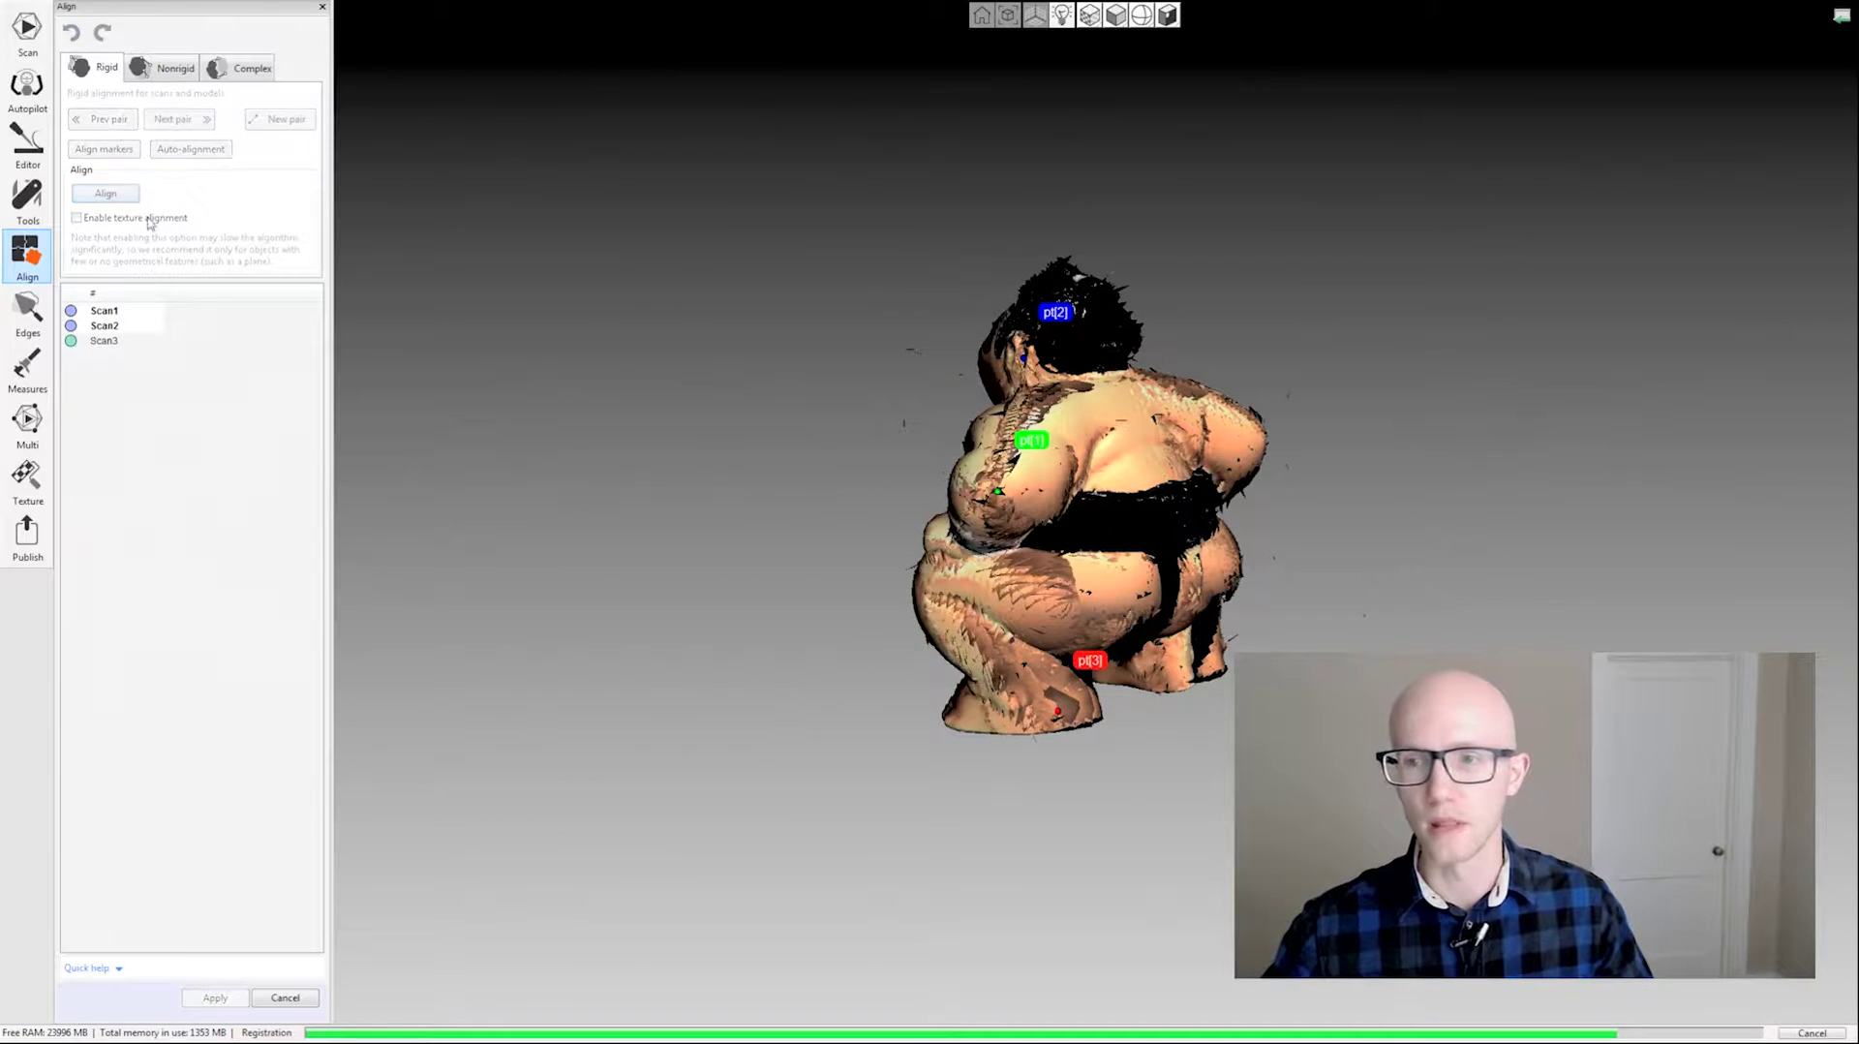
pyautogui.moveTo(1120, 595); pyautogui.dragTo(1012, 530)
pyautogui.scroll(3, 914, 509)
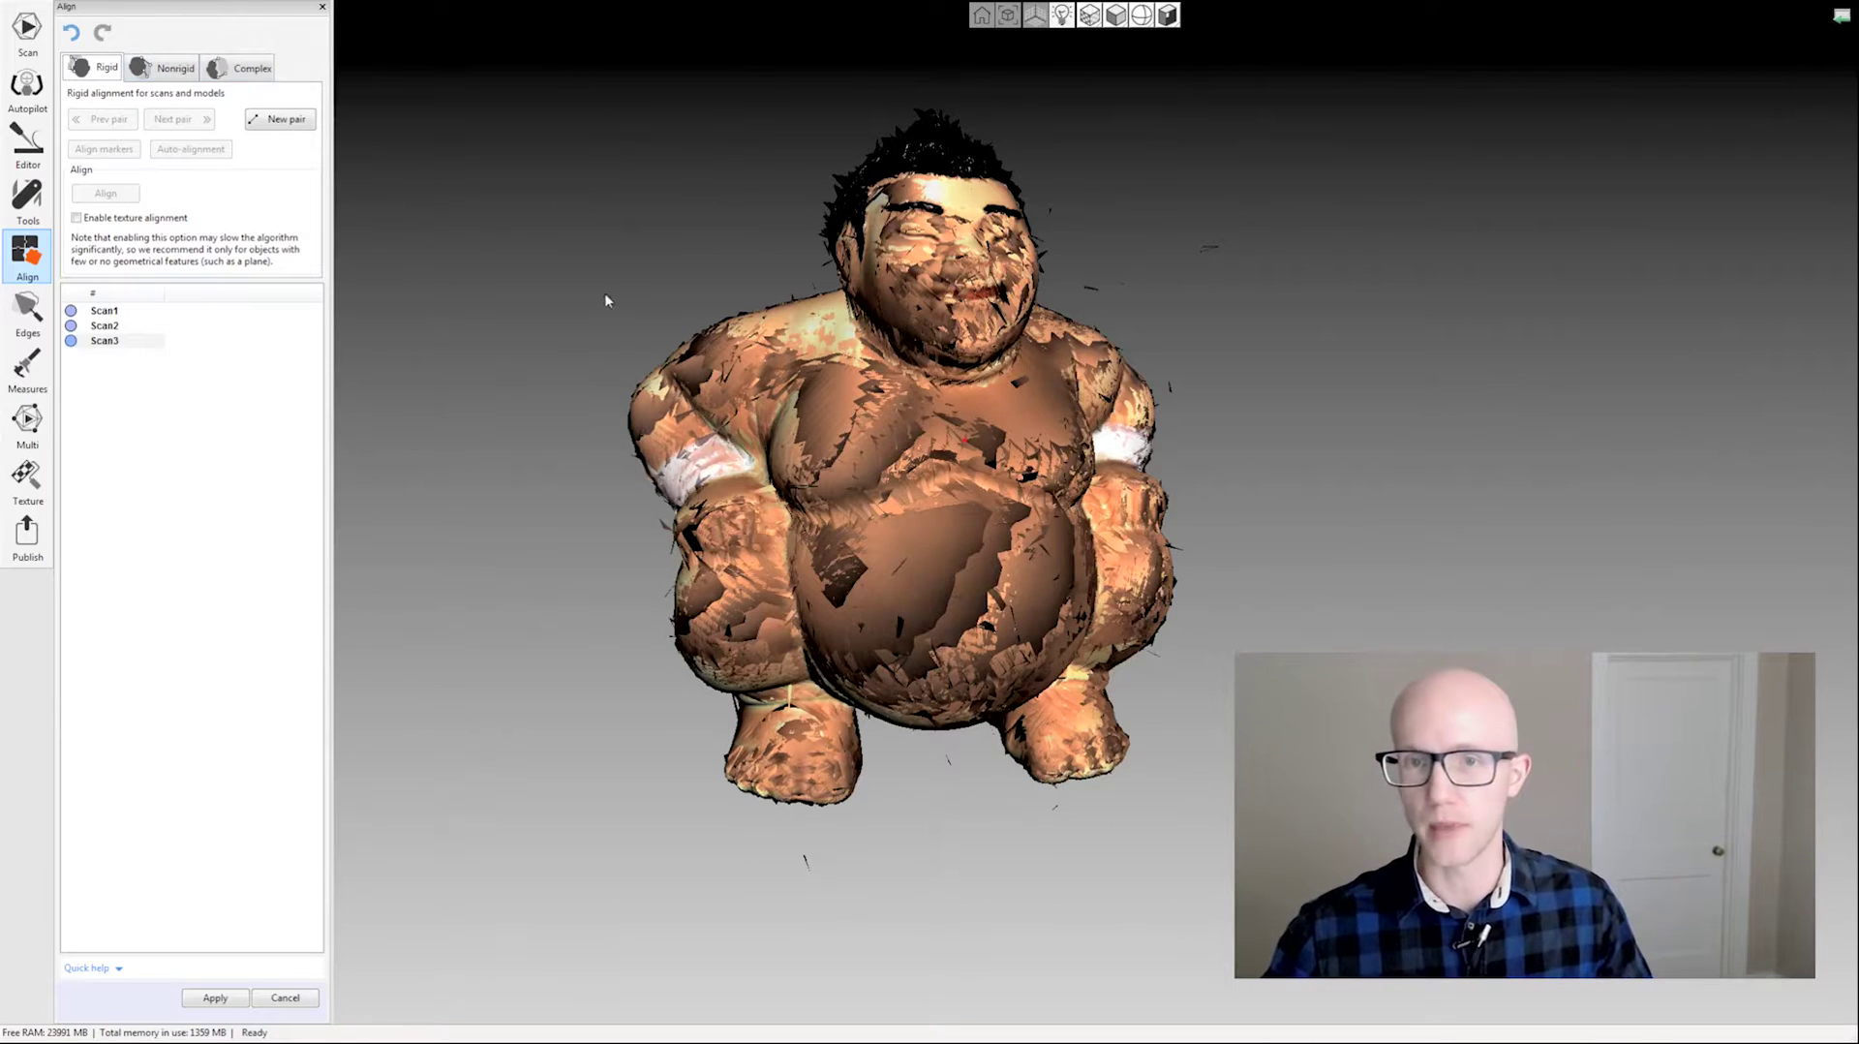
pyautogui.moveTo(1054, 160); pyautogui.dragTo(993, 242)
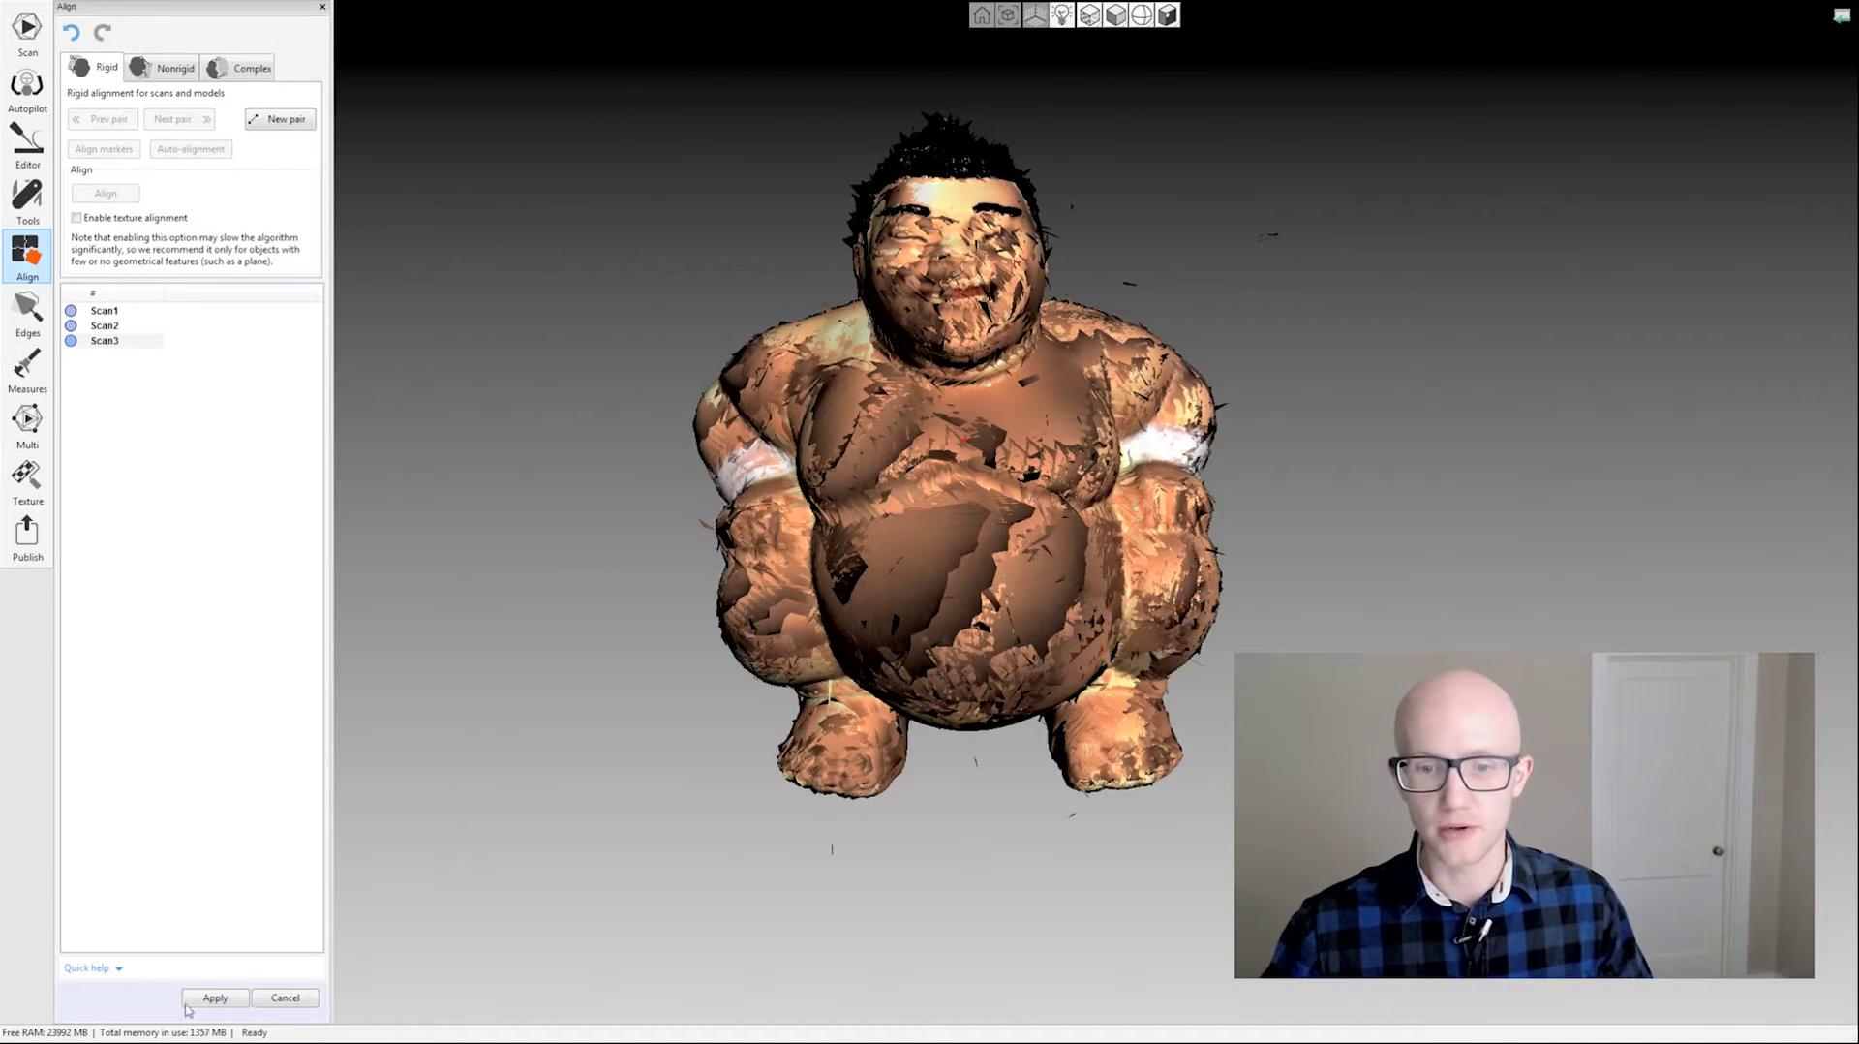
pyautogui.click(215, 999)
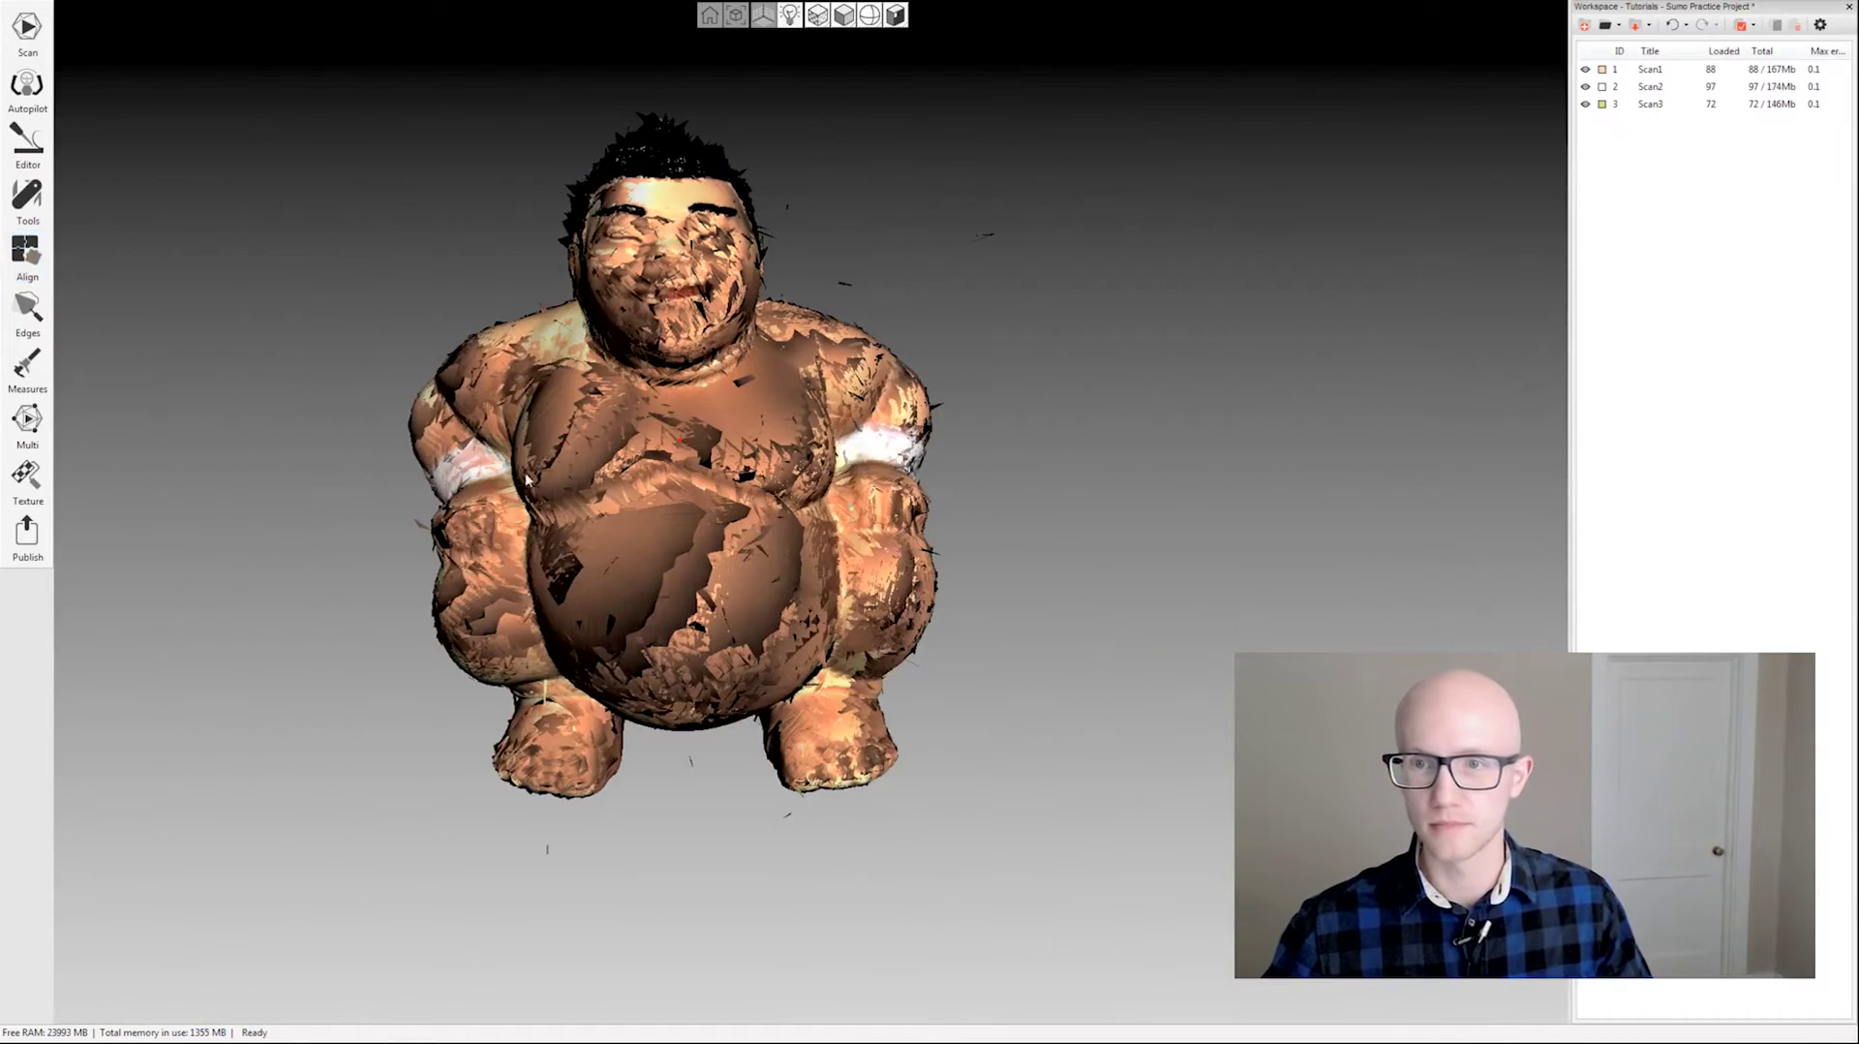
pyautogui.moveTo(529, 480); pyautogui.dragTo(556, 477)
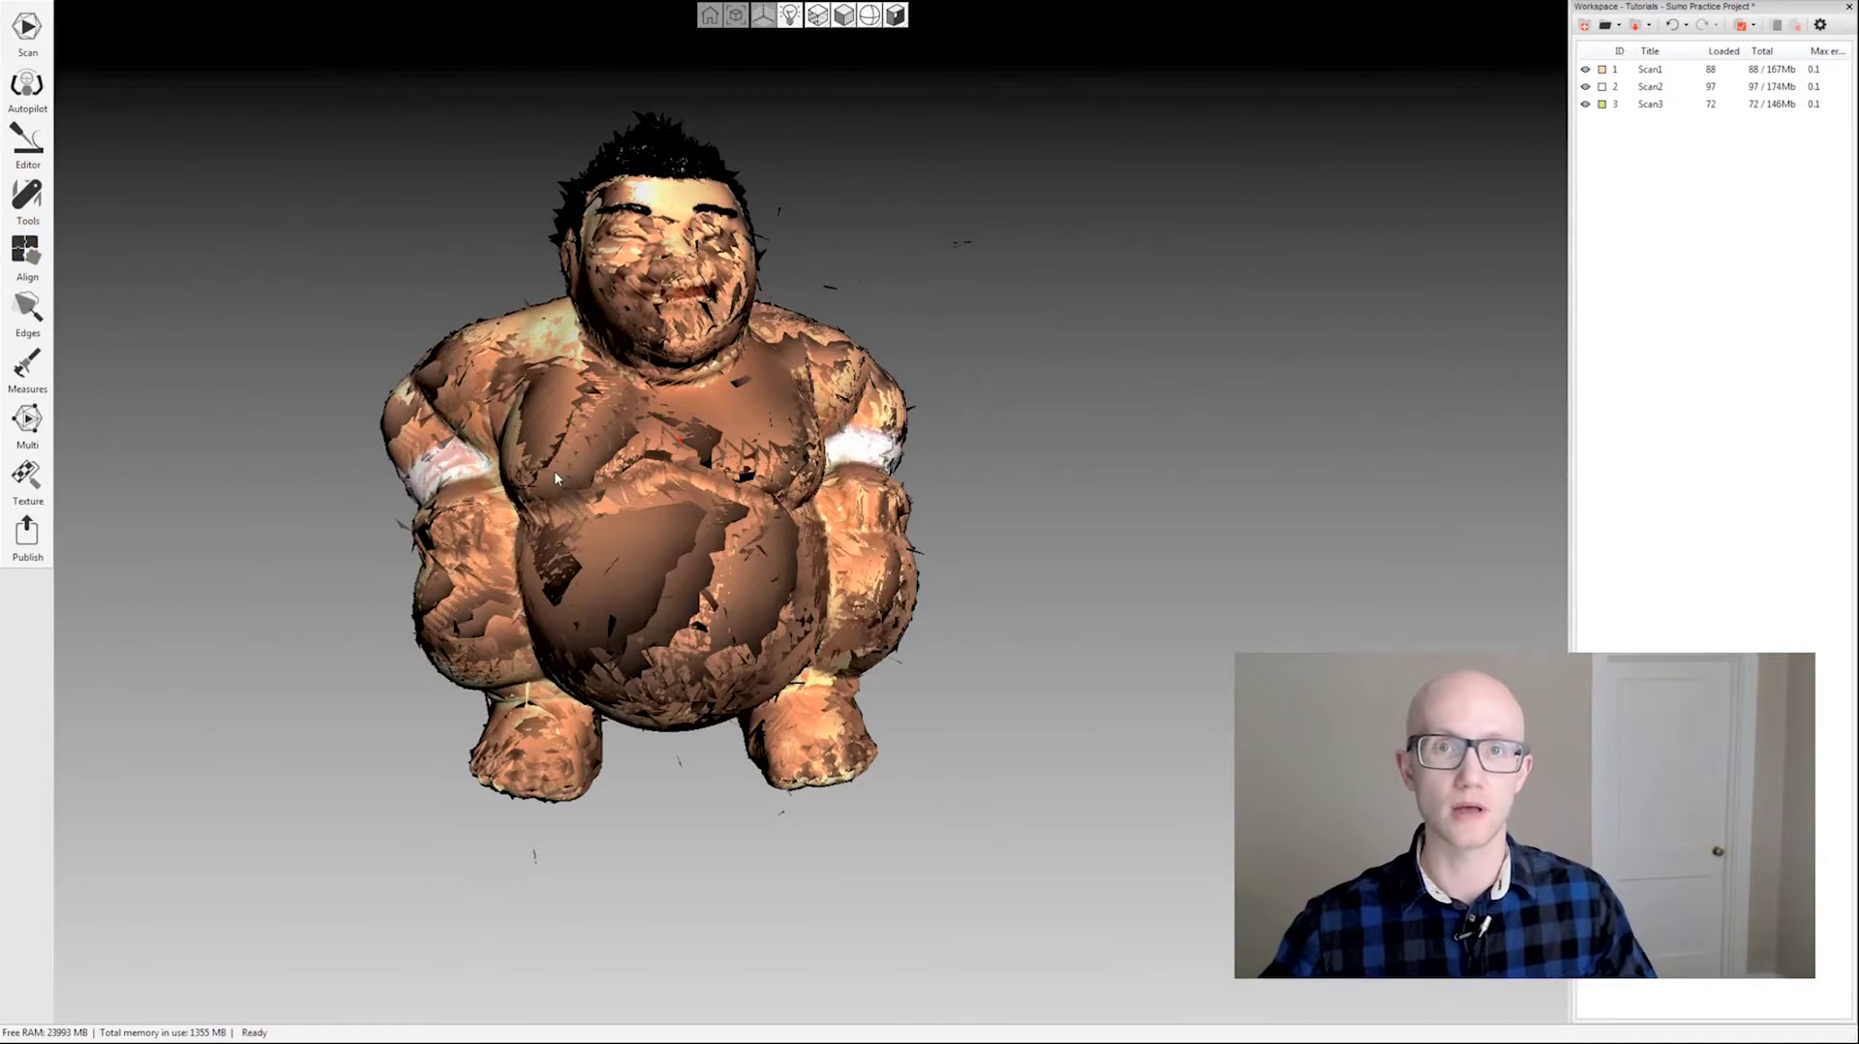